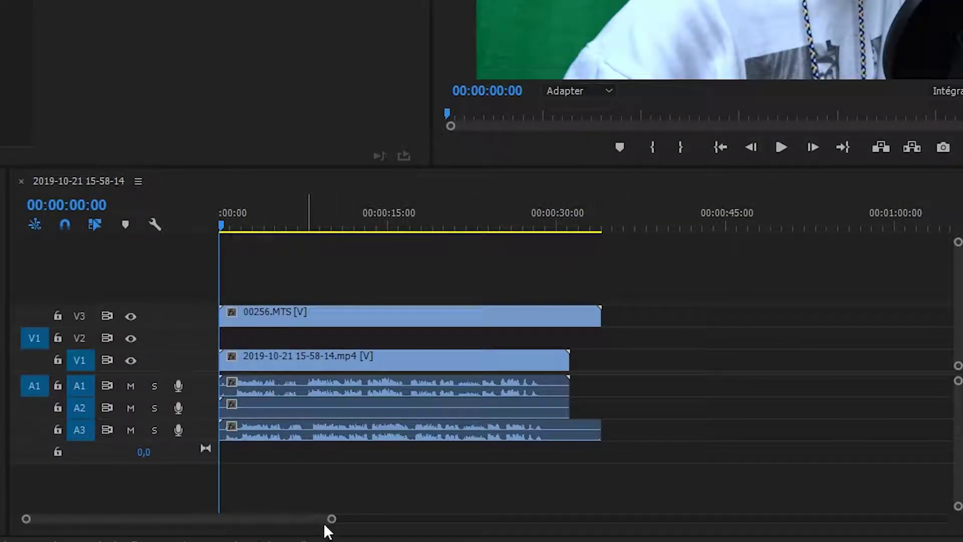
- Change the label colour of the 00256.MTS clip on track V3 to Mango
drag(329, 520, 288, 519)
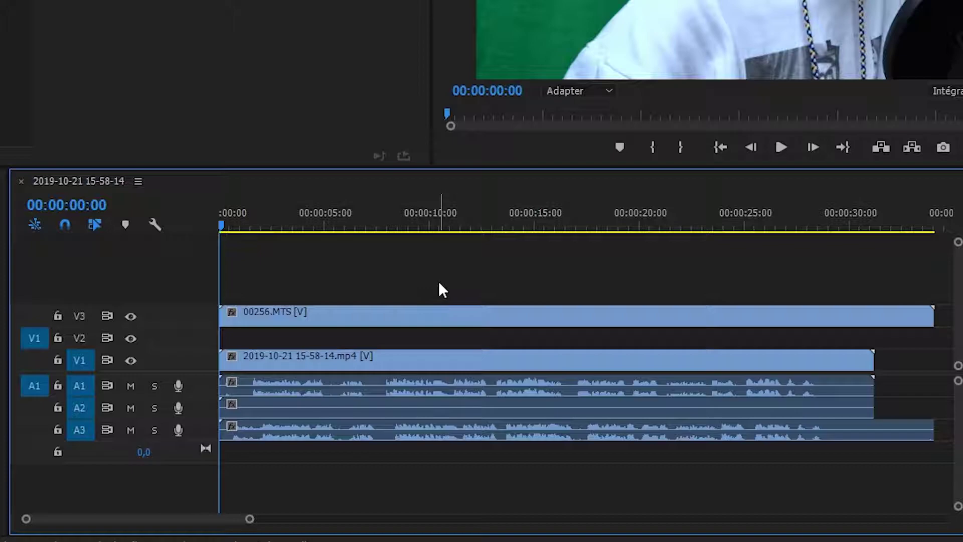
mouse_move(428, 315)
mouse_move(369, 357)
click(350, 315)
shift+click(350, 314)
click(302, 318)
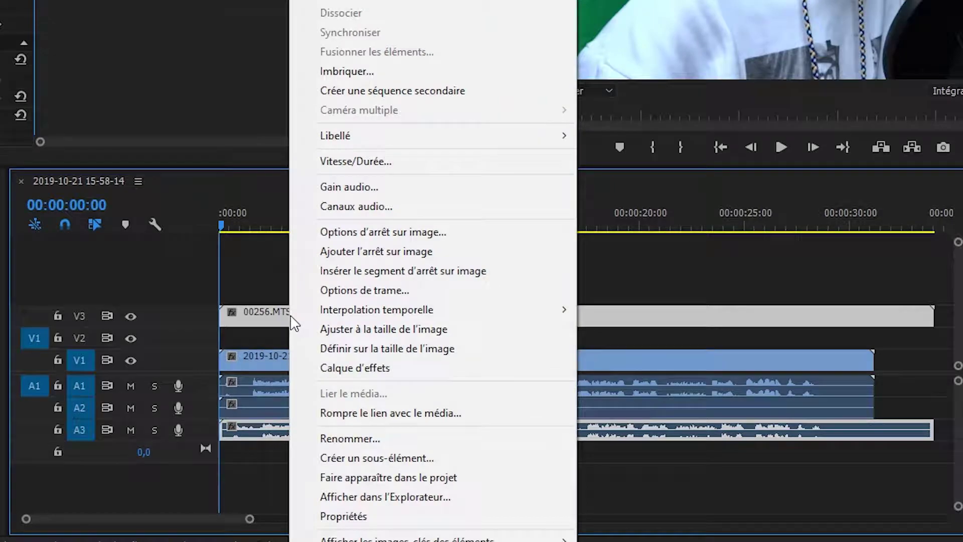
right_click(291, 323)
mouse_move(418, 140)
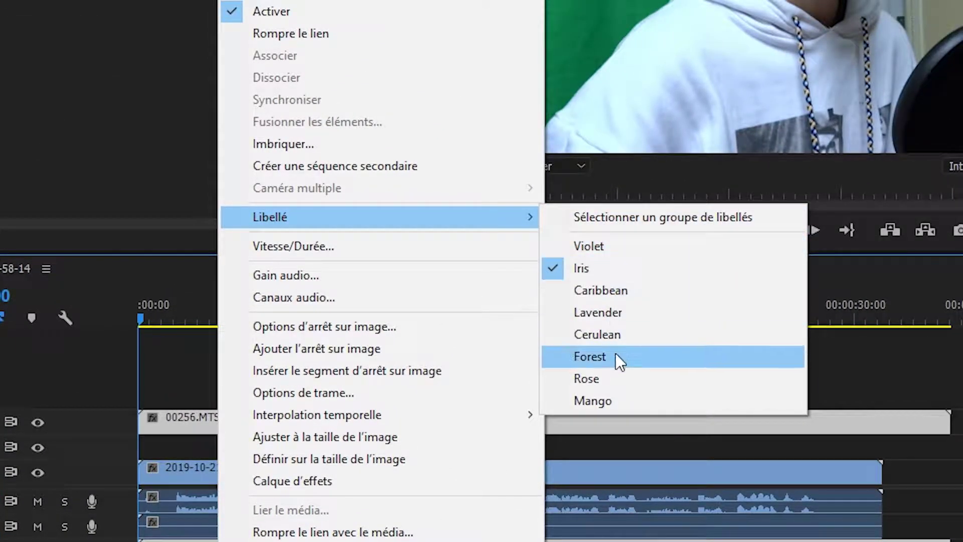
click(609, 400)
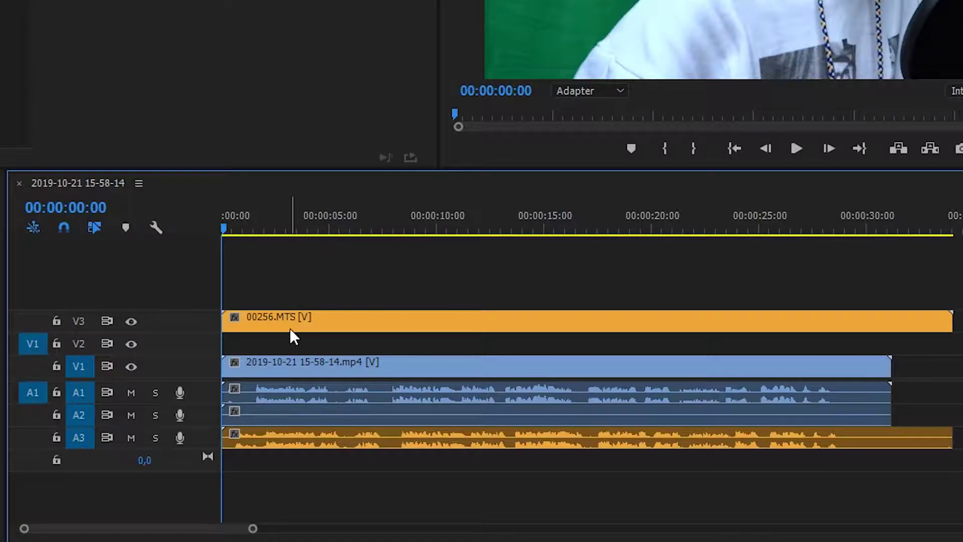
- Move the 00256.MTS video down to track V2 and delete only its linked audio from track A3
drag(296, 330, 295, 337)
click(343, 454)
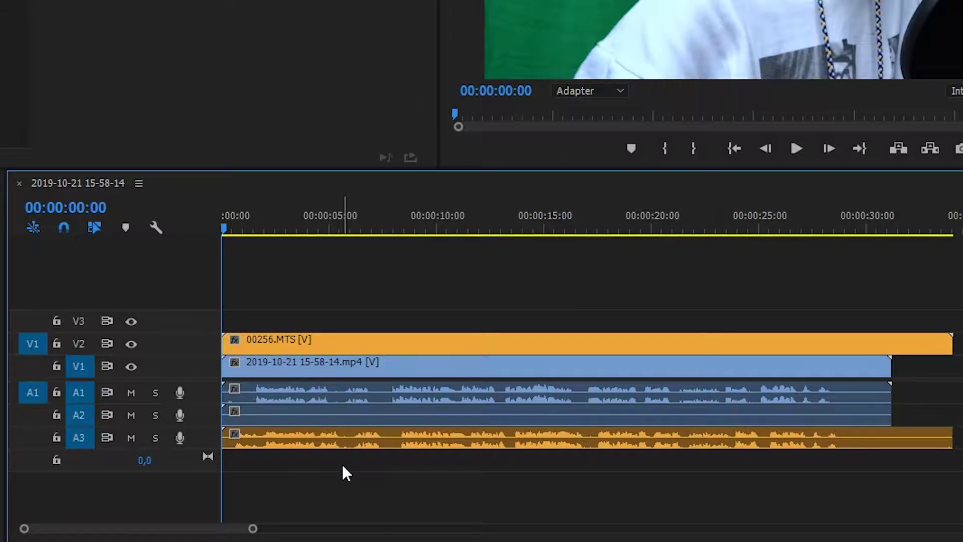
click(341, 439)
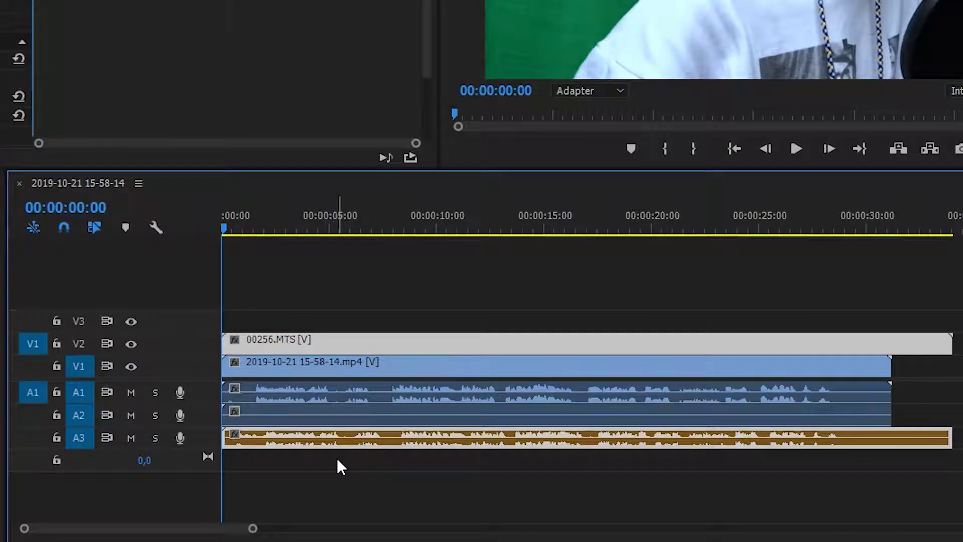
click(336, 457)
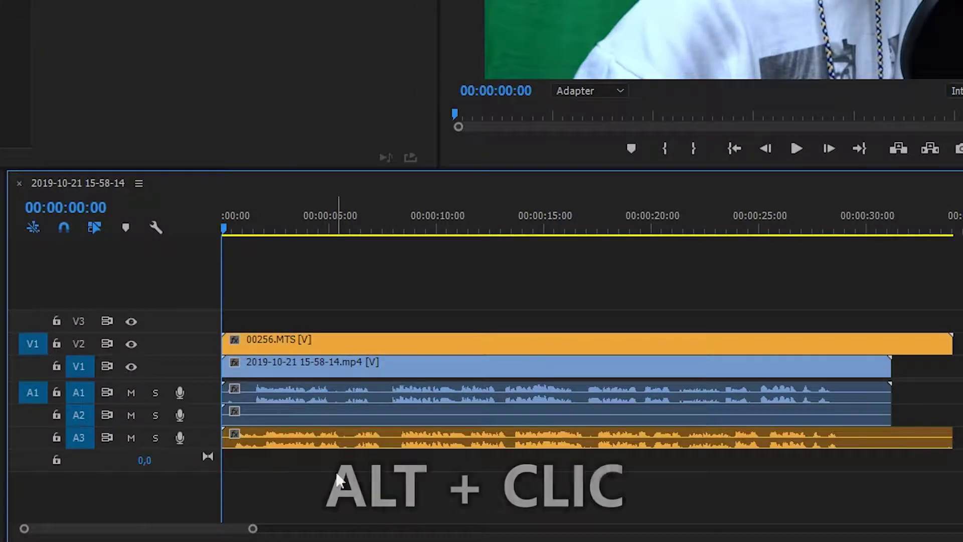
alt+click(335, 438)
key(Delete)
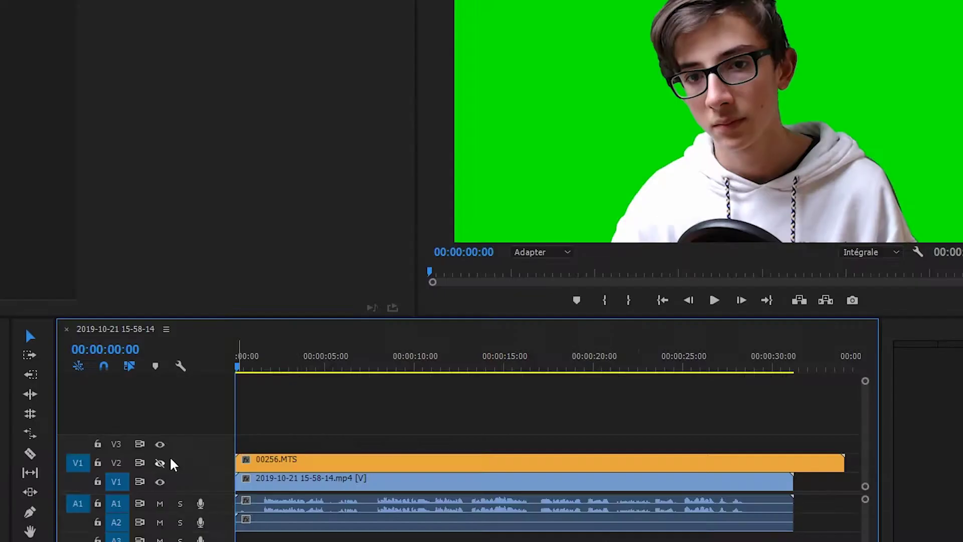
- Make track V2 visible and open the Lumetri color correction settings for the 00256.MTS clip
click(166, 460)
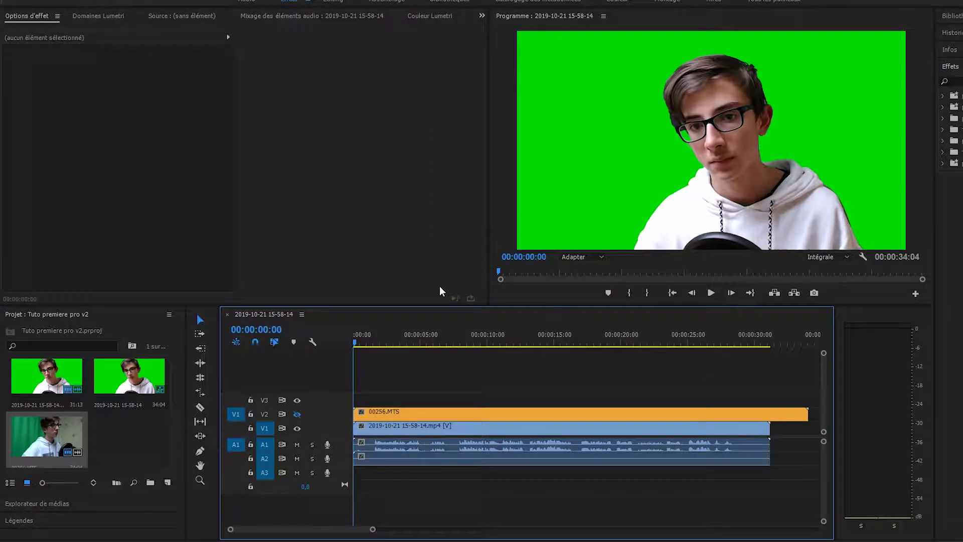
click(297, 415)
click(409, 412)
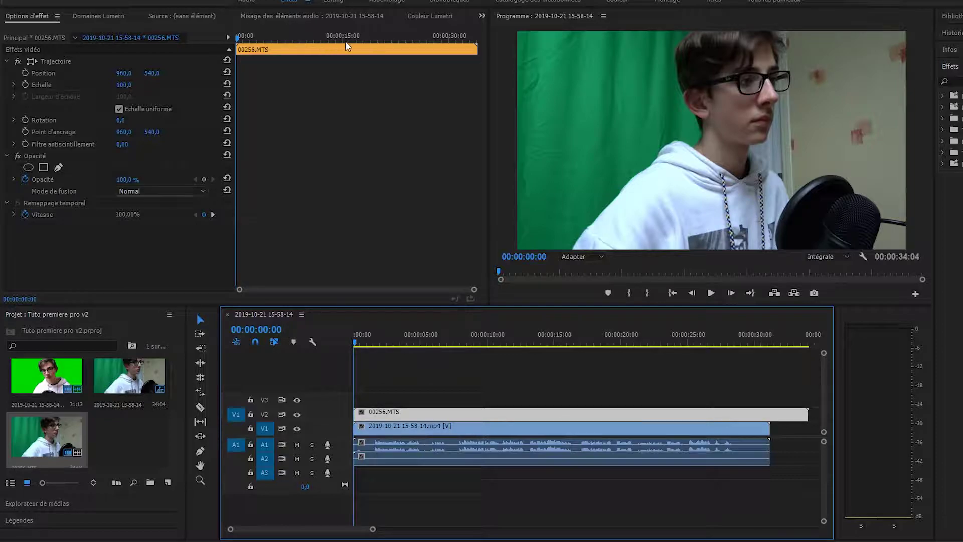
click(422, 19)
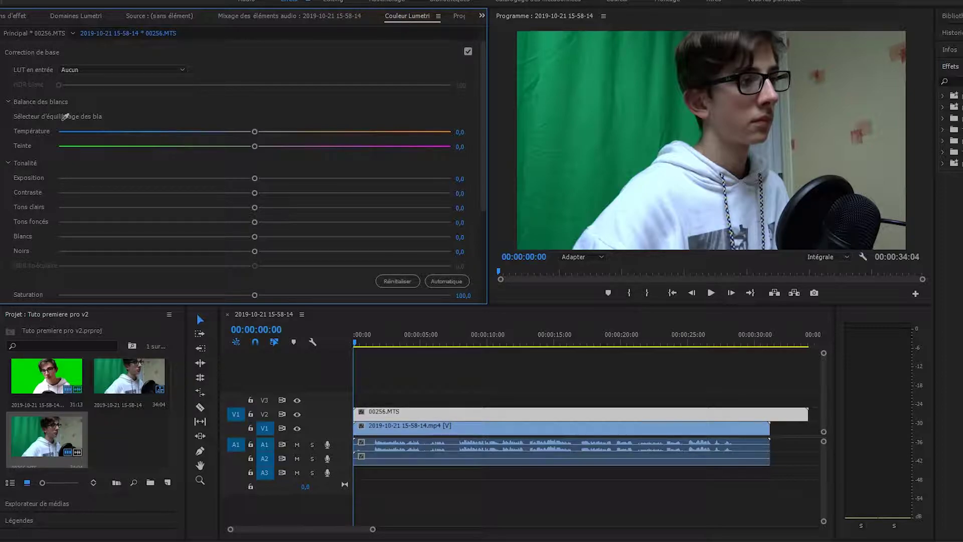
click(256, 10)
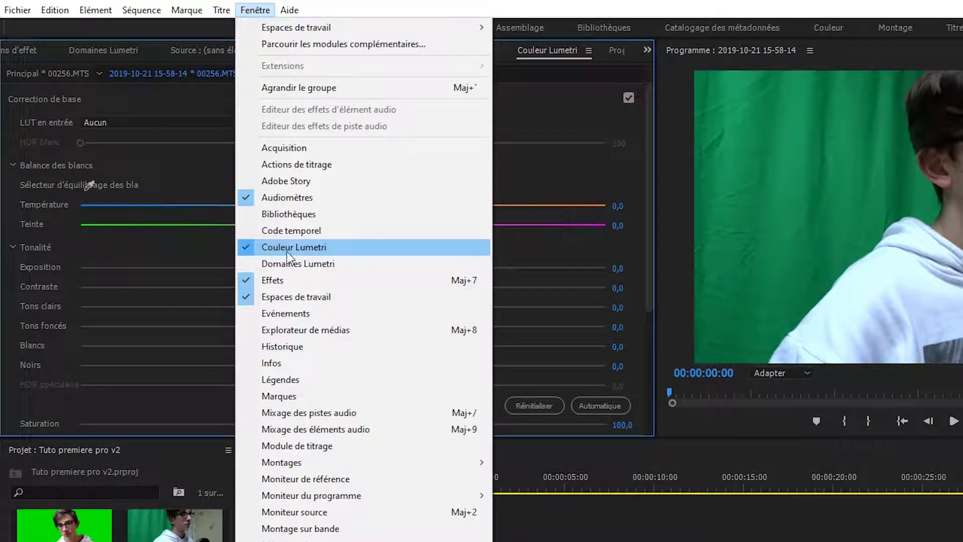
click(594, 68)
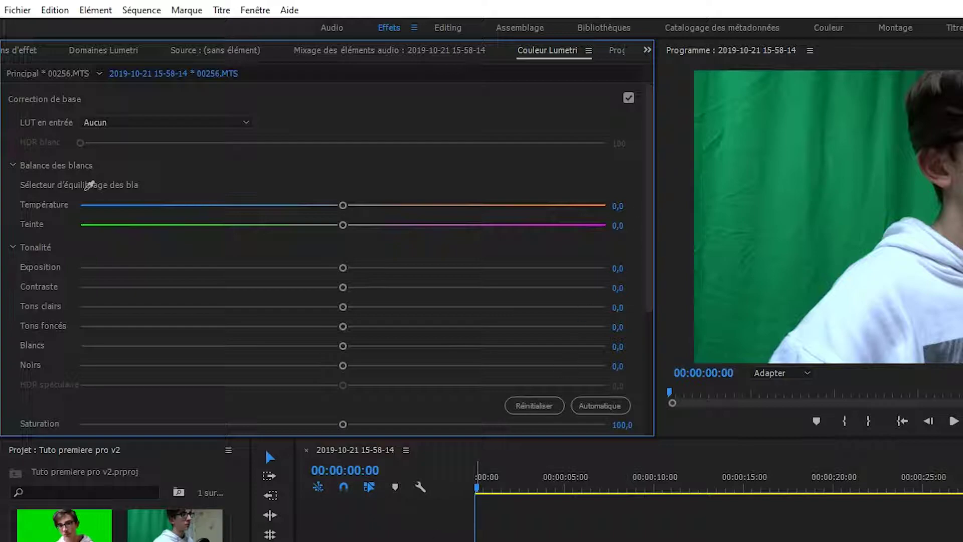
click(472, 495)
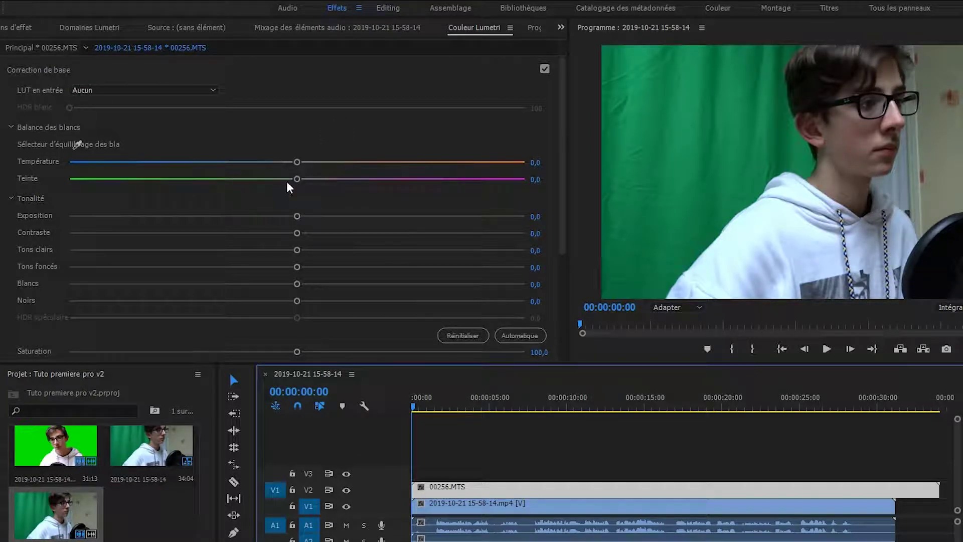
- Set the clip's white balance to a temperature of 44.7 and a tint of 0
drag(296, 161, 474, 161)
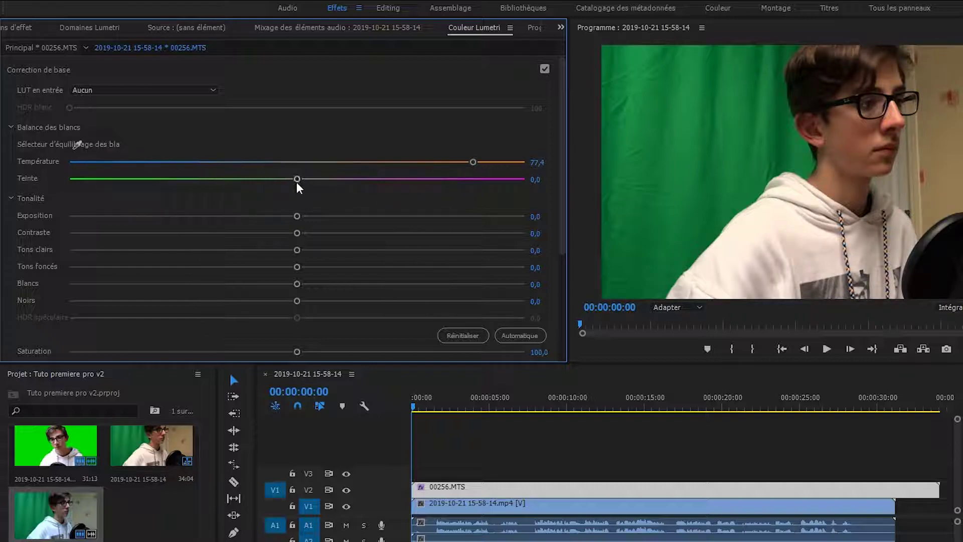
mouse_move(298, 181)
mouse_down()
mouse_move(173, 180)
mouse_move(447, 179)
mouse_move(302, 180)
mouse_up()
click(536, 179)
text(0)
key(Return)
drag(471, 163, 399, 165)
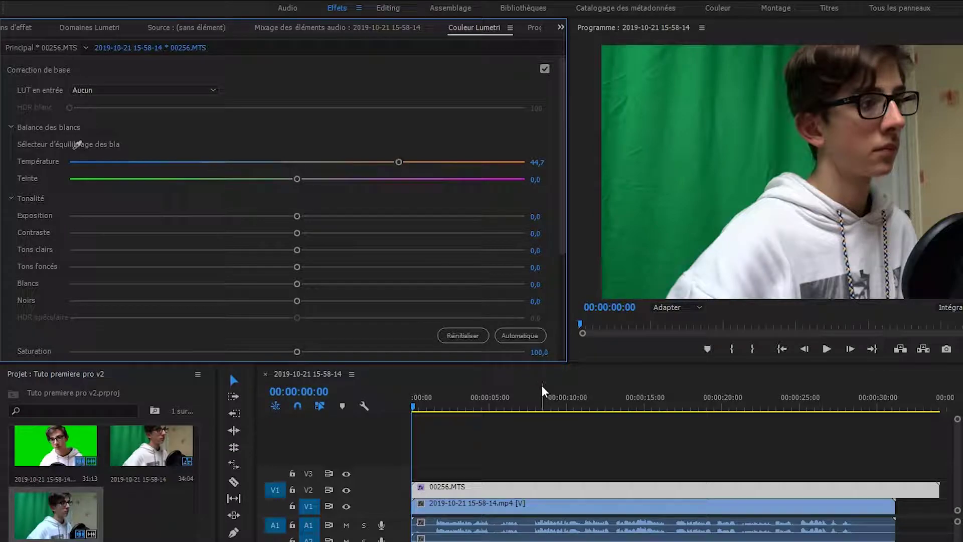
- Move the playhead to 00:00:02:11, hide track V1 and show track V2
click(488, 405)
click(508, 405)
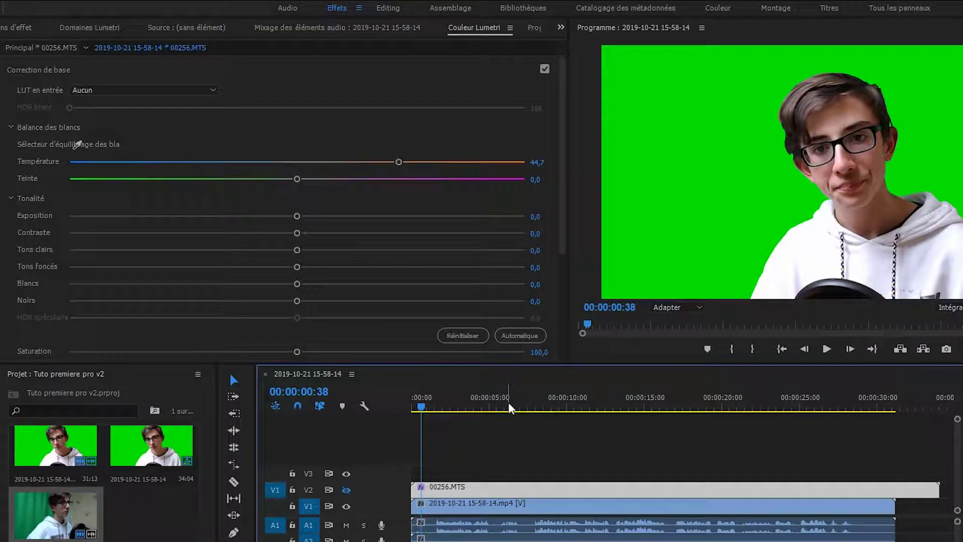
click(508, 404)
click(446, 404)
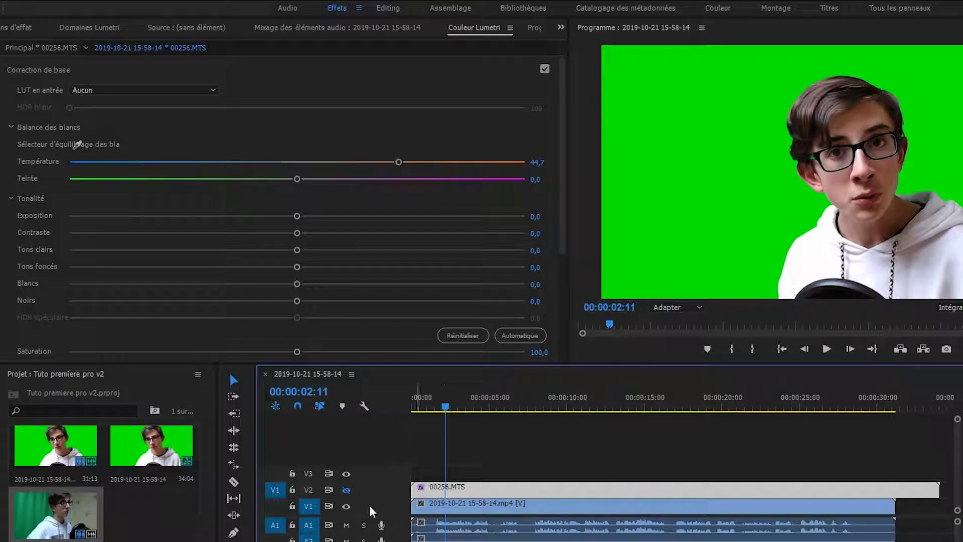
click(346, 506)
click(347, 490)
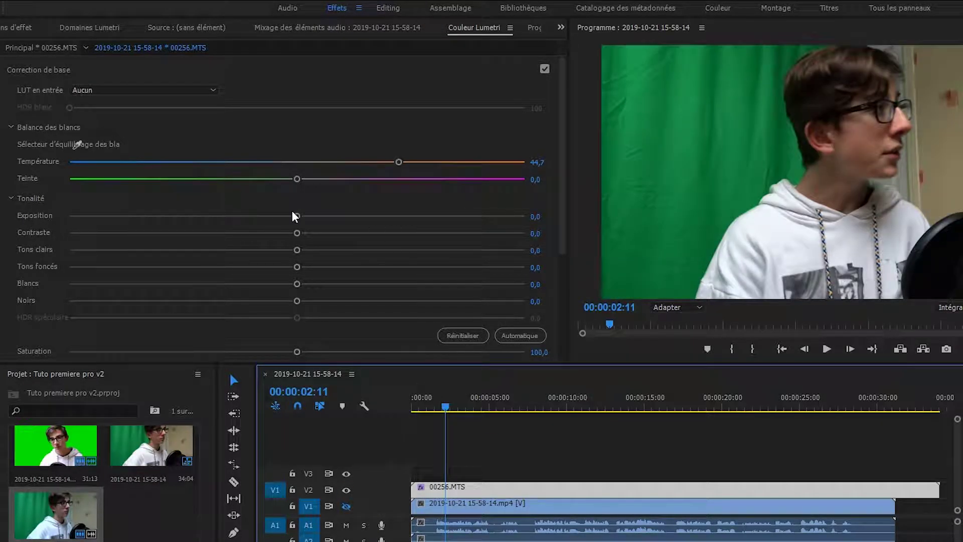
- Set the exposure of the 00256.MTS clip to 1.0
drag(296, 216, 574, 217)
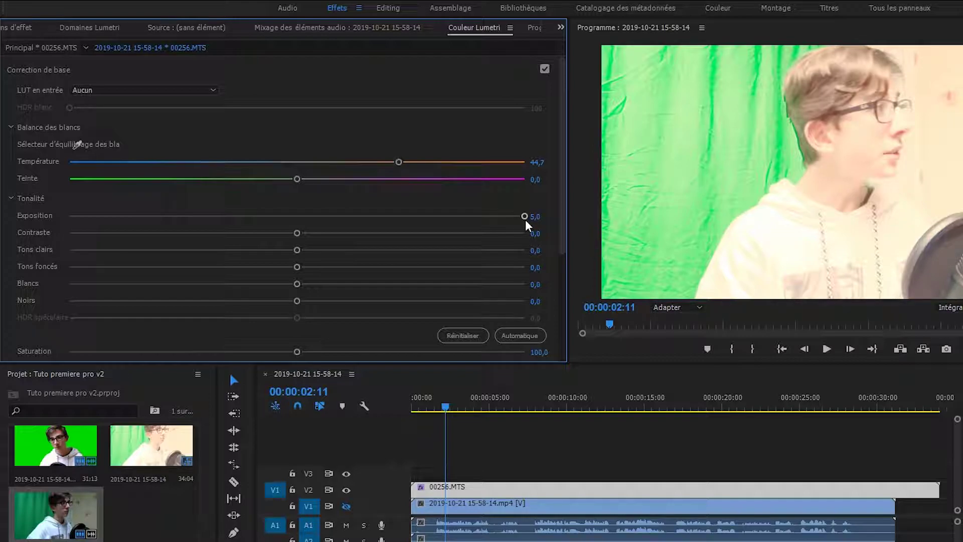
drag(525, 215, 336, 216)
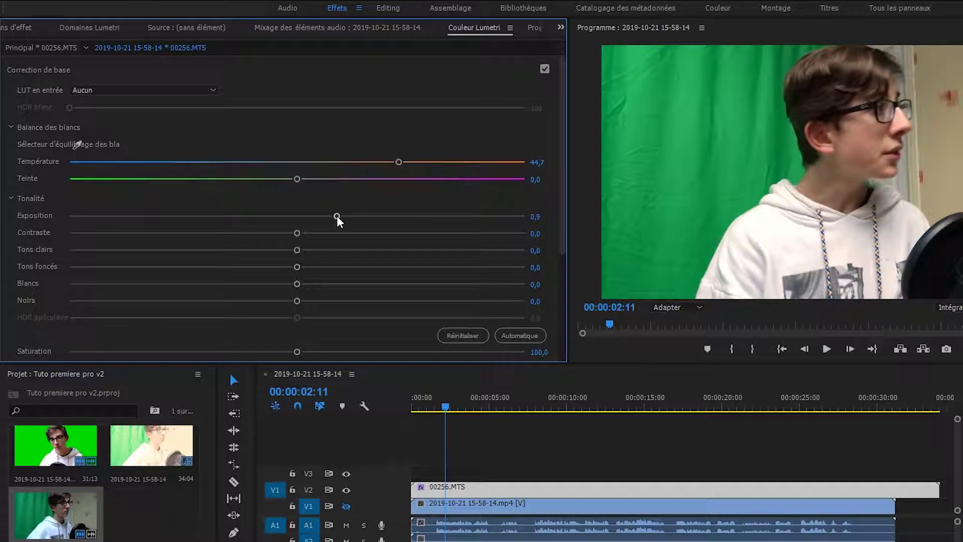
click(535, 216)
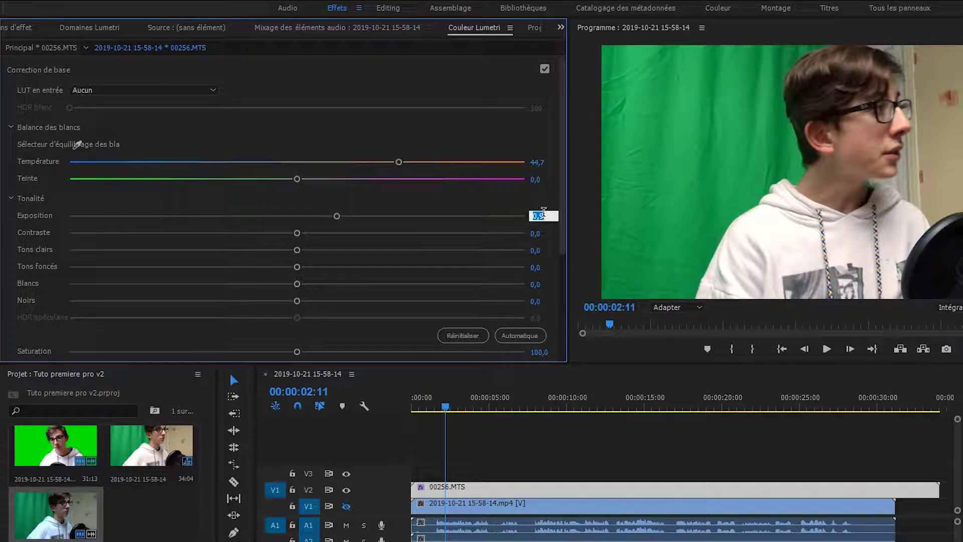
text(1)
key(Return)
- Set the clip's contrast to 22.3, highlights to -6.6, shadows to -9.7, whites to 21.5 and blacks to -10.9
drag(297, 233, 347, 232)
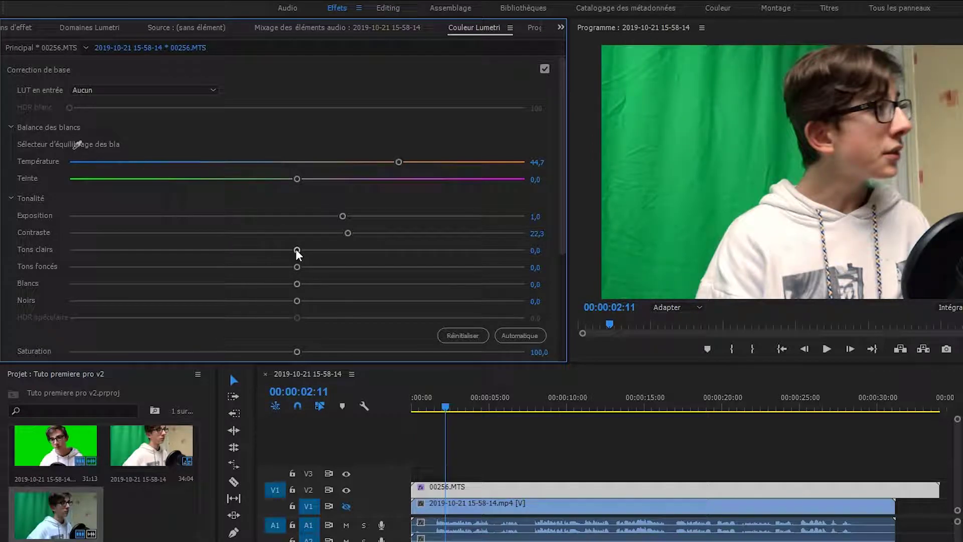
mouse_move(297, 250)
mouse_down()
mouse_move(335, 250)
mouse_move(297, 251)
mouse_up()
mouse_move(297, 268)
mouse_down()
mouse_move(343, 267)
mouse_move(297, 267)
mouse_up()
drag(298, 250, 272, 301)
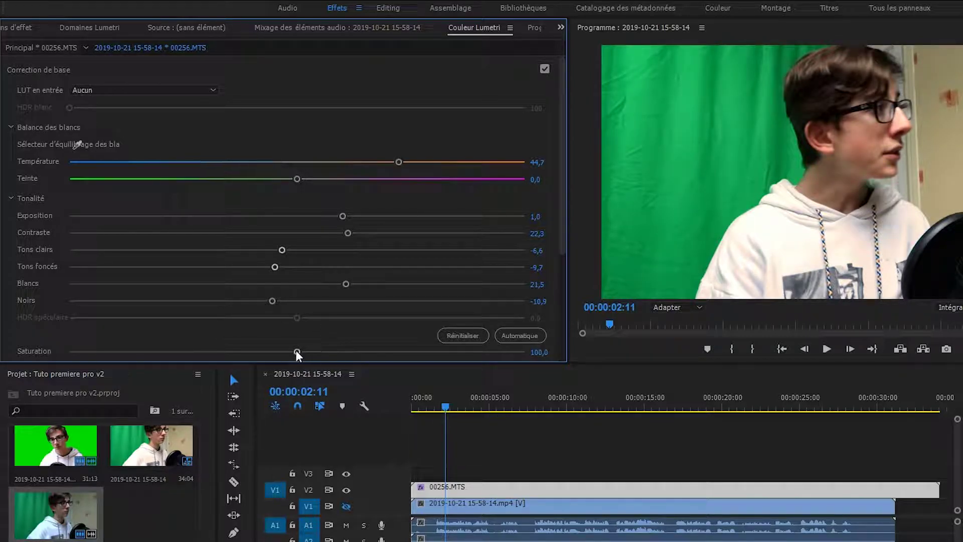
- Try the clip's saturation at 200 and reset it to 100
mouse_move(297, 353)
mouse_down()
mouse_move(350, 353)
mouse_move(234, 357)
mouse_move(295, 362)
mouse_up()
click(552, 351)
text(100)
key(Return)
drag(297, 353, 646, 354)
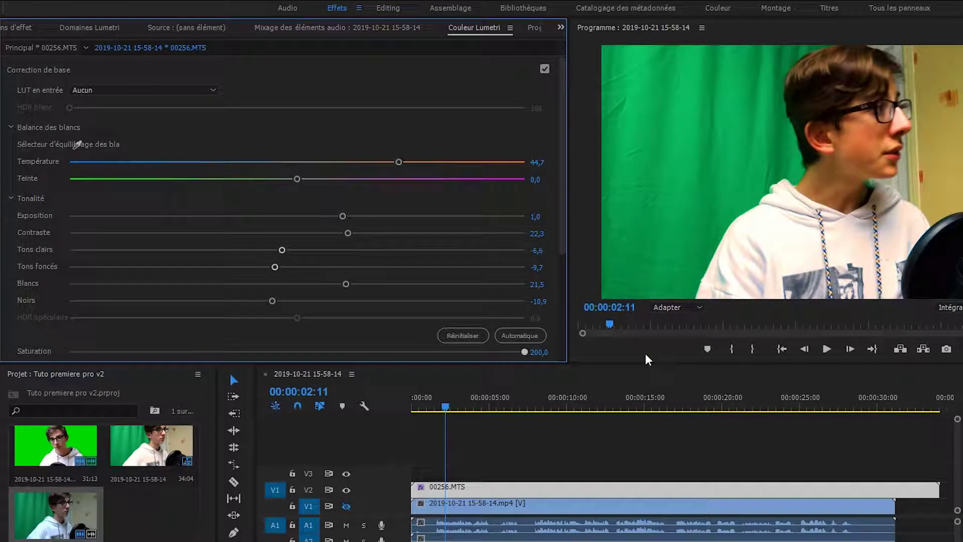
click(539, 351)
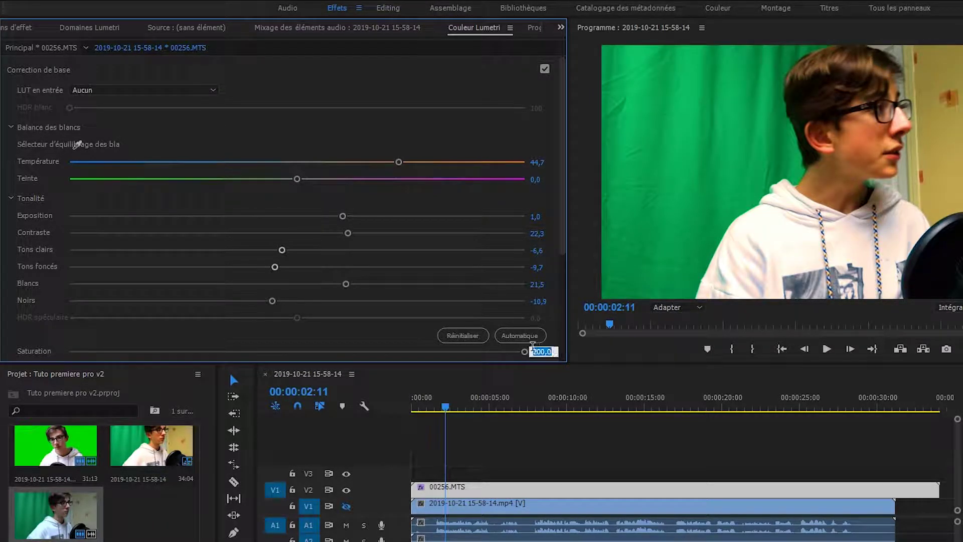
text(100)
key(Return)
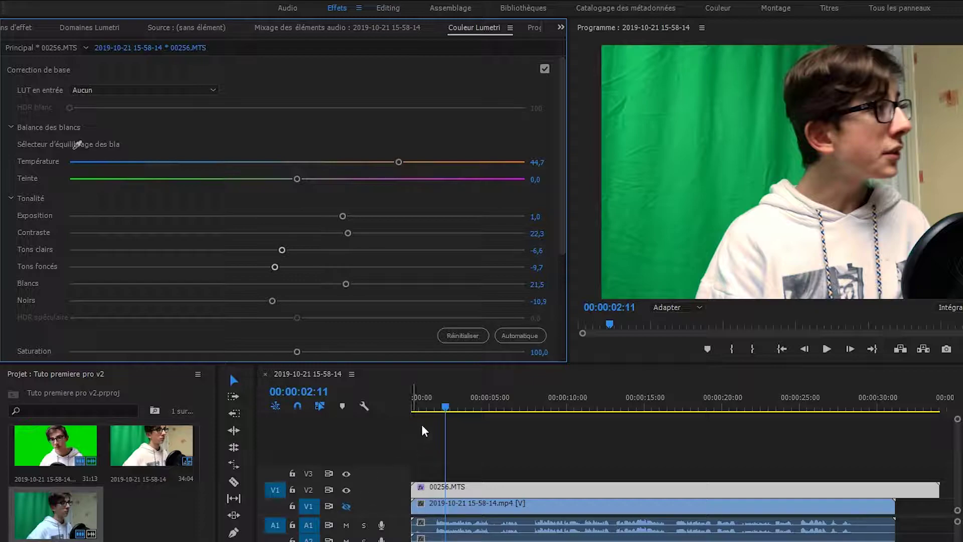
- Show track V1 and toggle the visibility of track V2 to compare the two shots, leaving V2 hidden
click(344, 507)
click(344, 490)
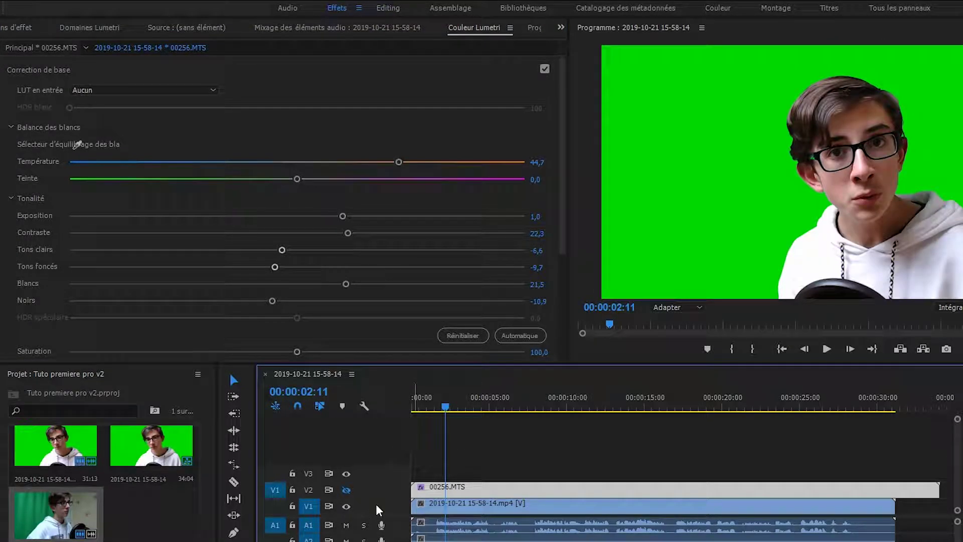
click(345, 491)
click(345, 488)
click(344, 488)
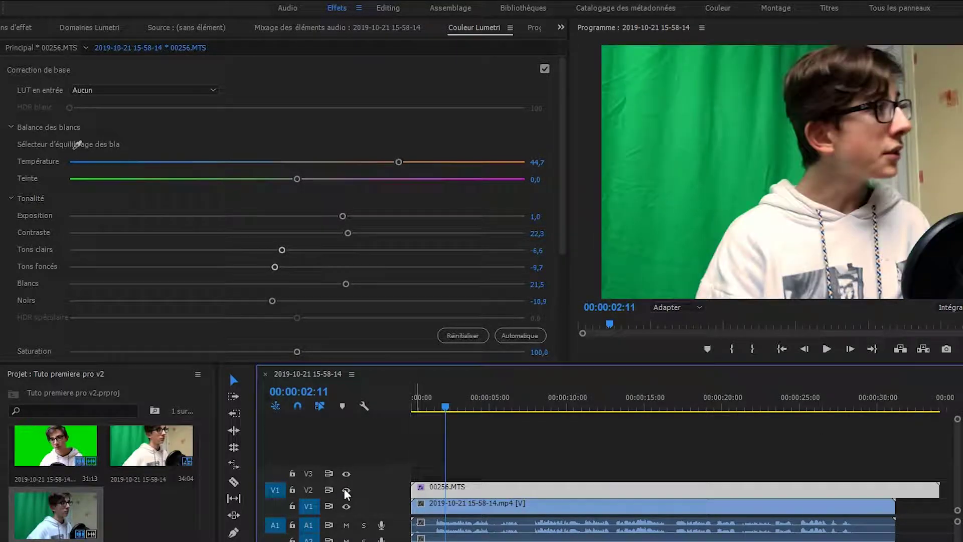
click(344, 488)
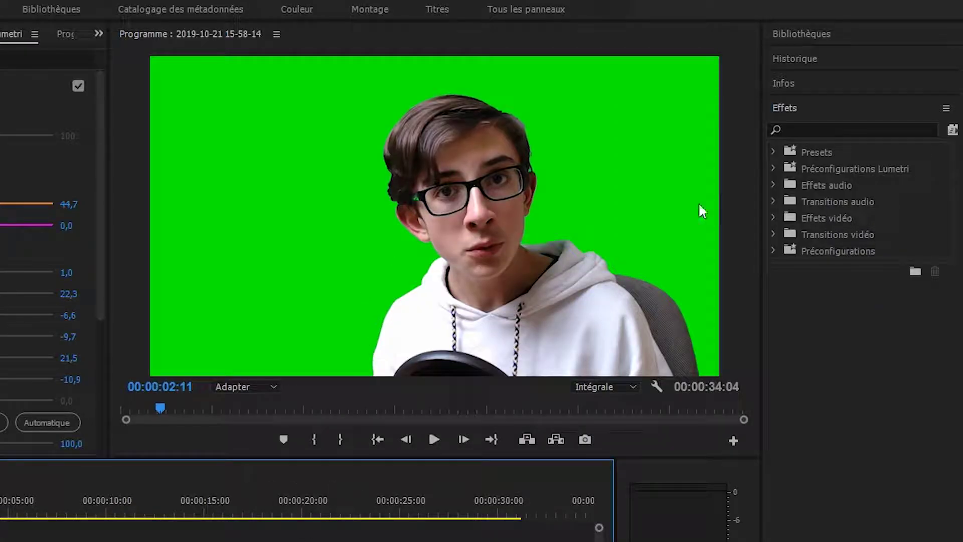
- Search the effects for "Ultra" and apply UltraKey to the 00256.MTS clip on track V2
click(843, 130)
text(Ultra)
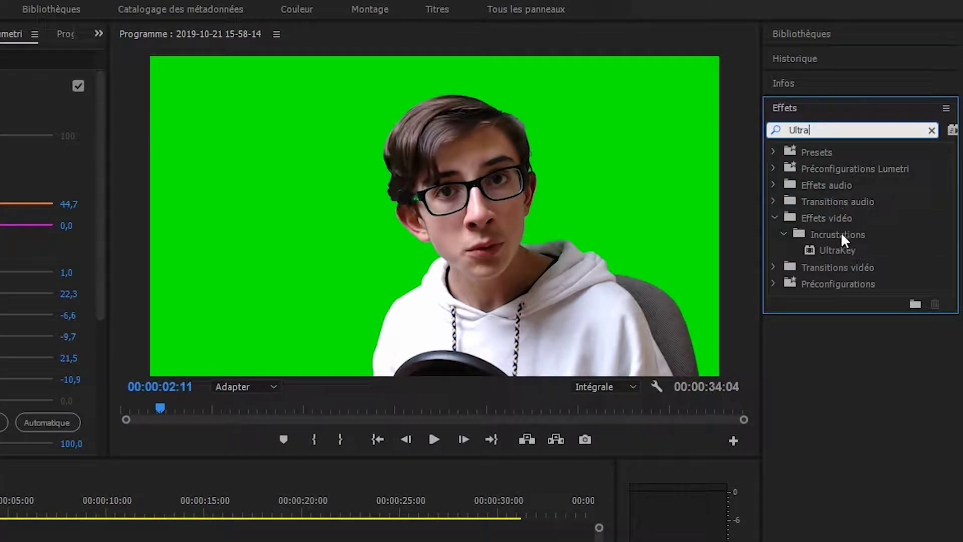
drag(839, 249, 0, 541)
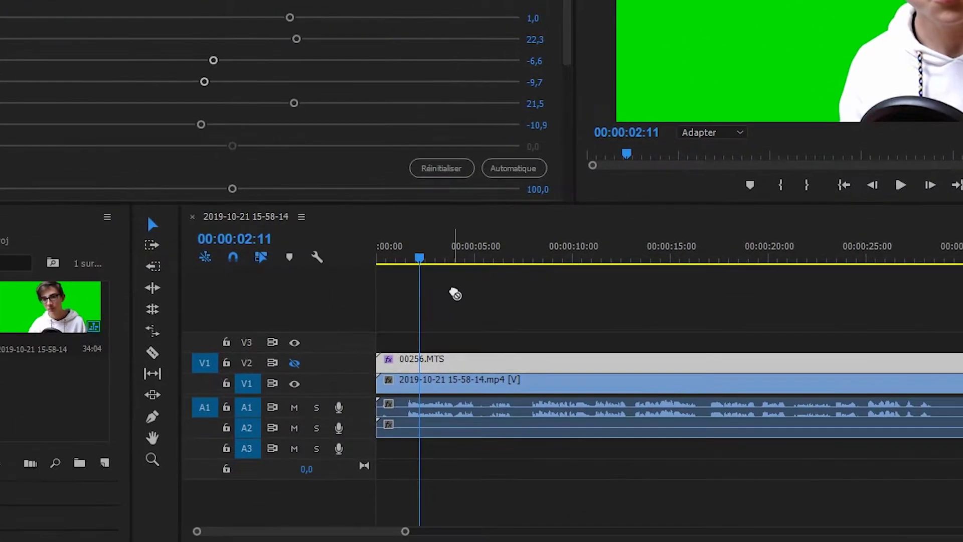
drag(455, 294, 451, 359)
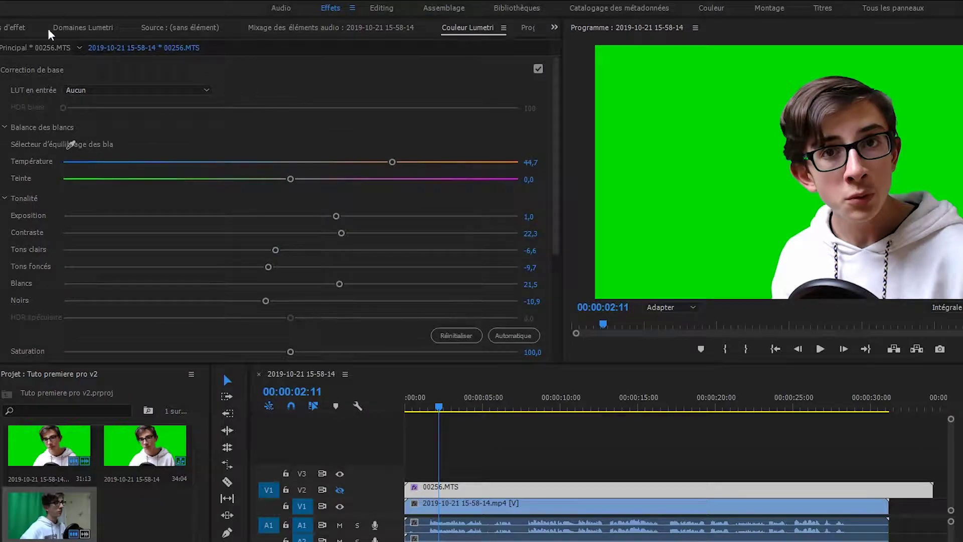
- Open the effect options of the 00256.MTS clip at the UltraKey settings
click(21, 27)
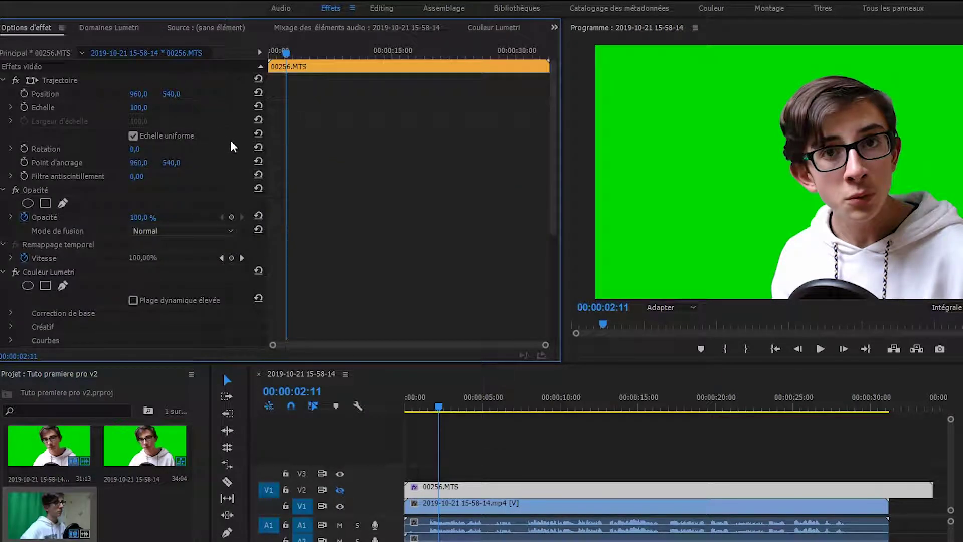
scroll(232, 142, down, 2)
scroll(194, 139, down, 1)
scroll(199, 246, down, 1)
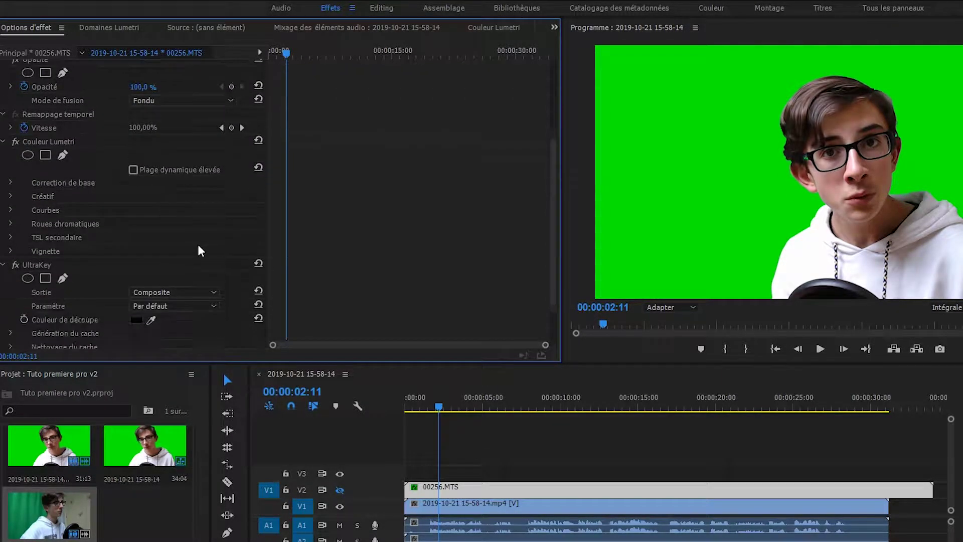
- Try to sample the green background as UltraKey's key colour in the effect options of the 00256.MTS clip
scroll(198, 245, down, 1)
click(57, 219)
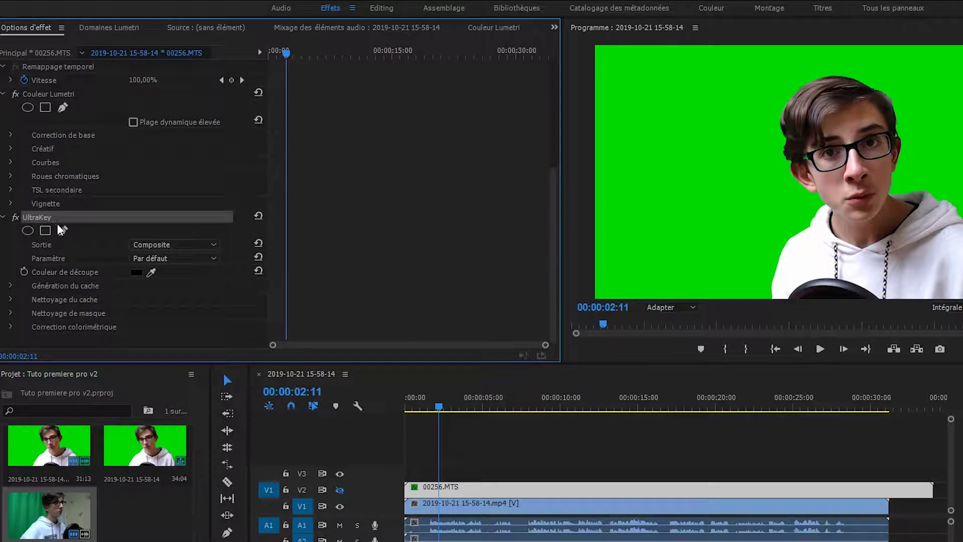
click(114, 246)
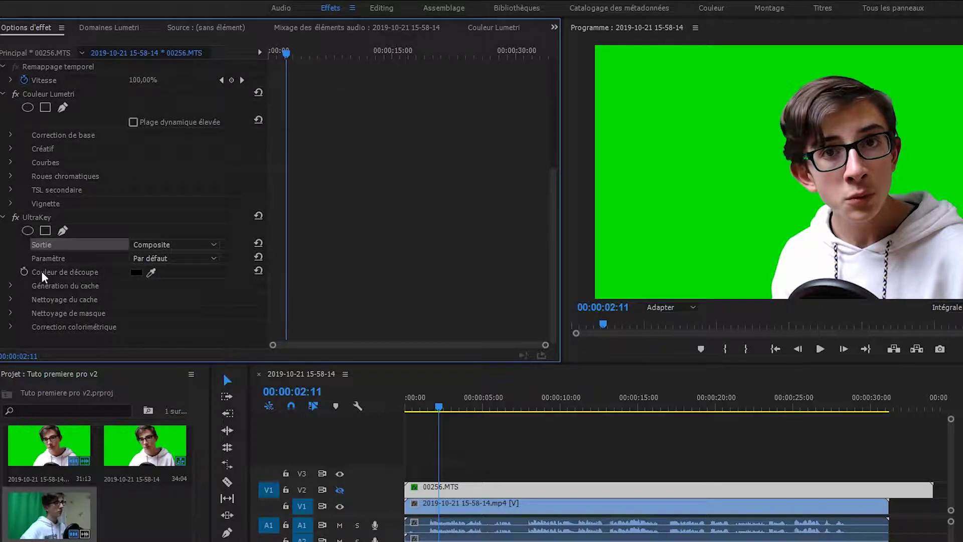
click(151, 272)
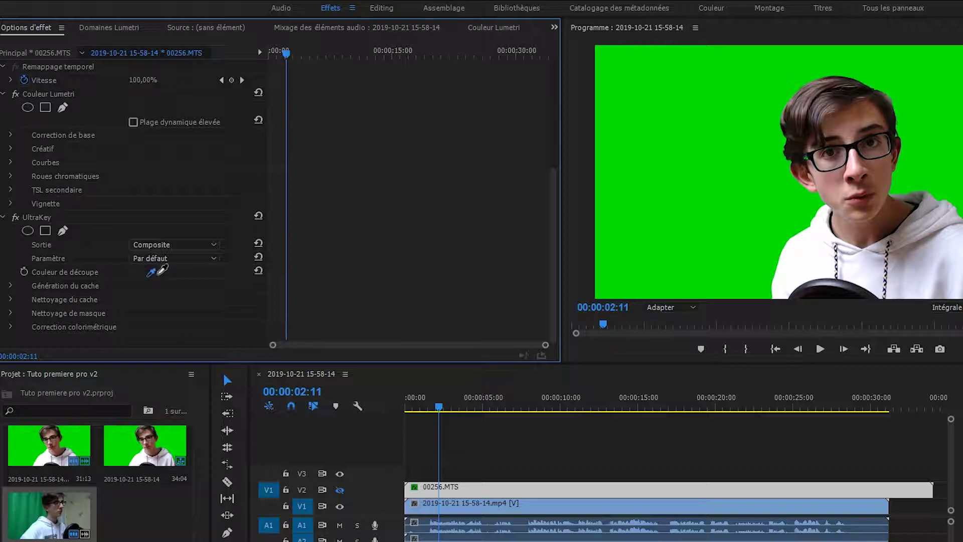
click(715, 174)
- Remove the UltraKey effect from the 00256.MTS clip
scroll(350, 173, up, 5)
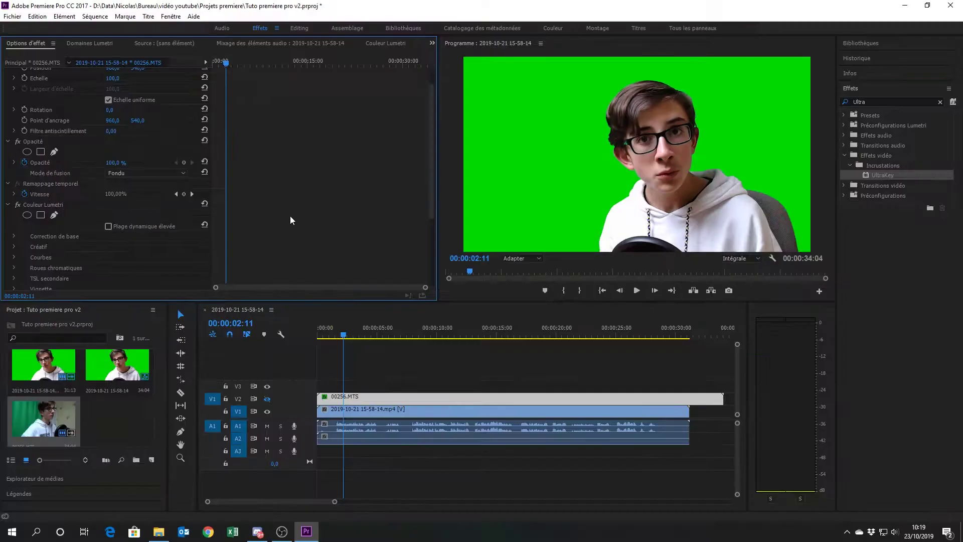
right_click(96, 261)
click(200, 362)
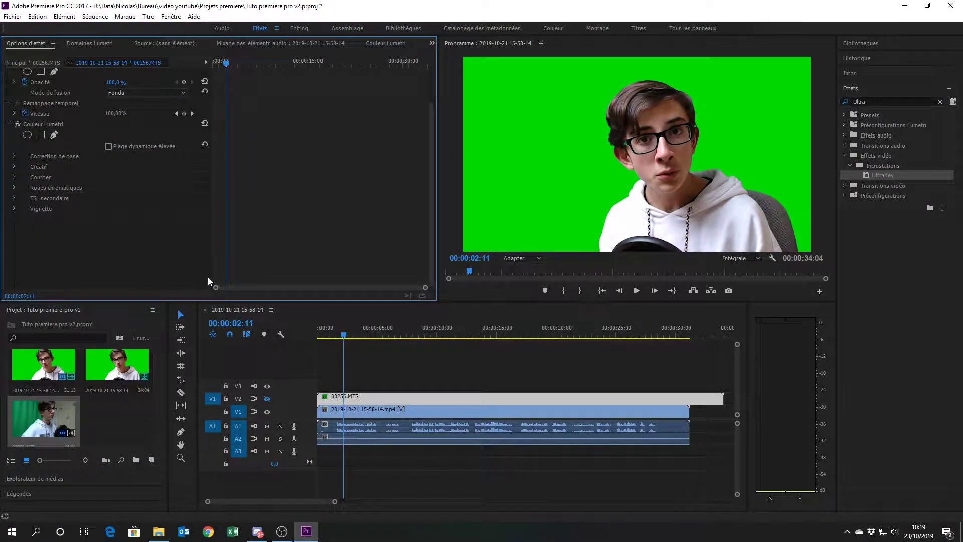
drag(882, 175, 409, 409)
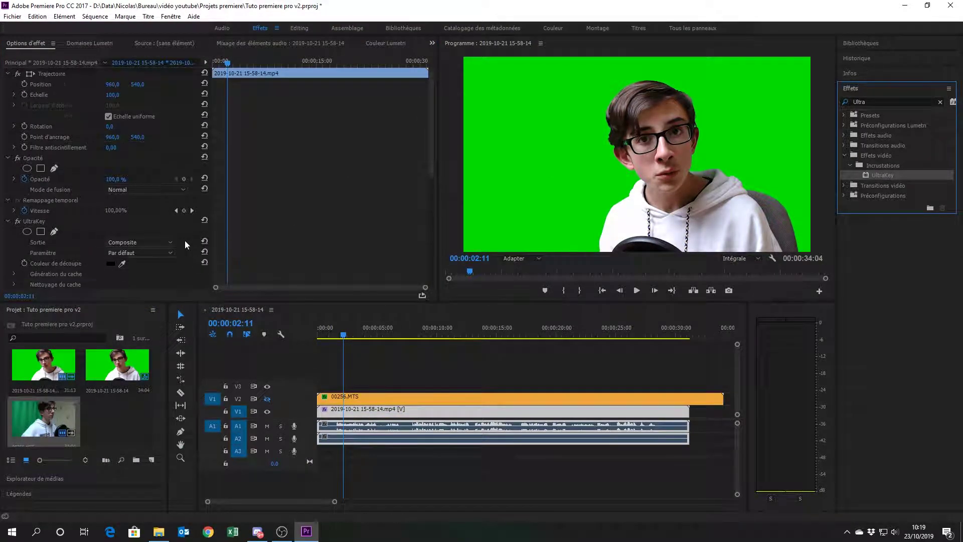
scroll(150, 226, down, 4)
click(121, 163)
click(525, 176)
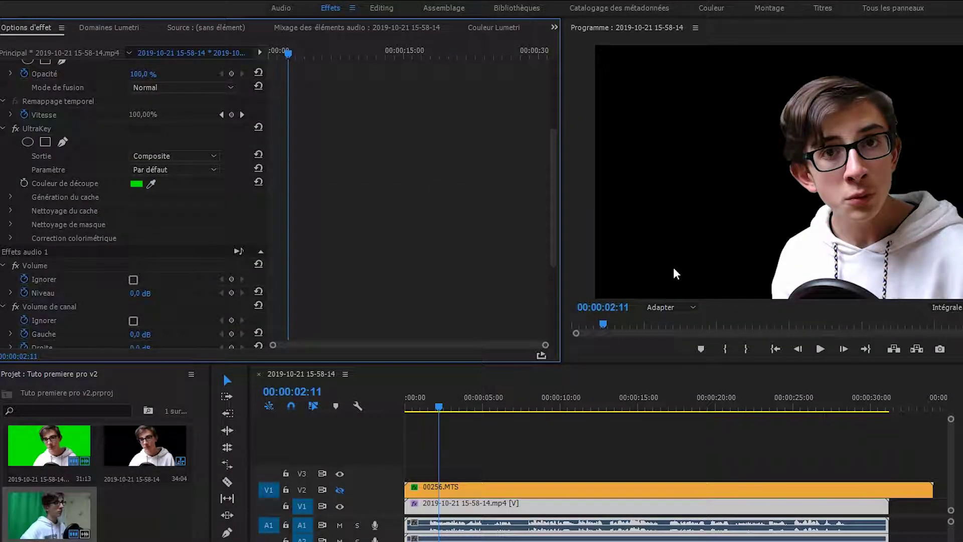
- Select only the audio clip on track A2 and delete it
click(227, 380)
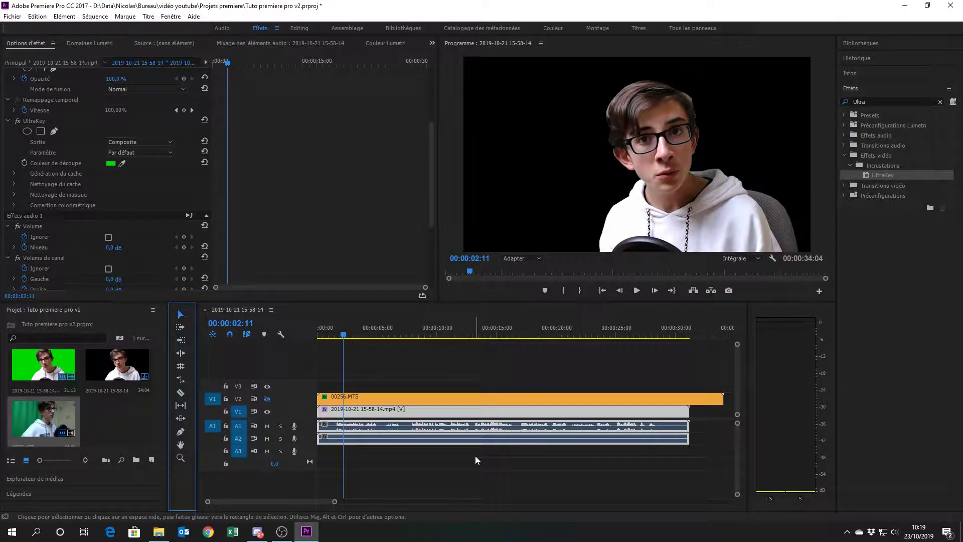
click(609, 541)
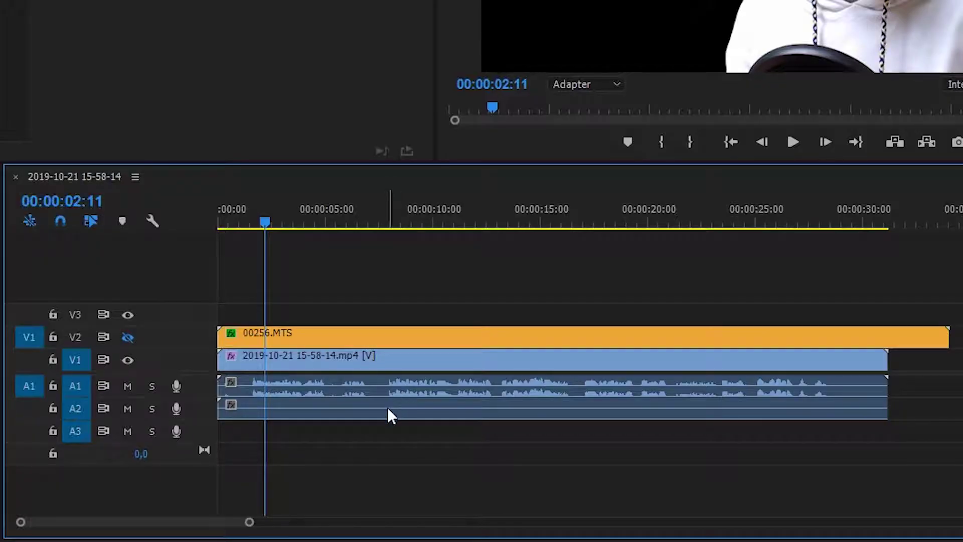
alt+click(330, 408)
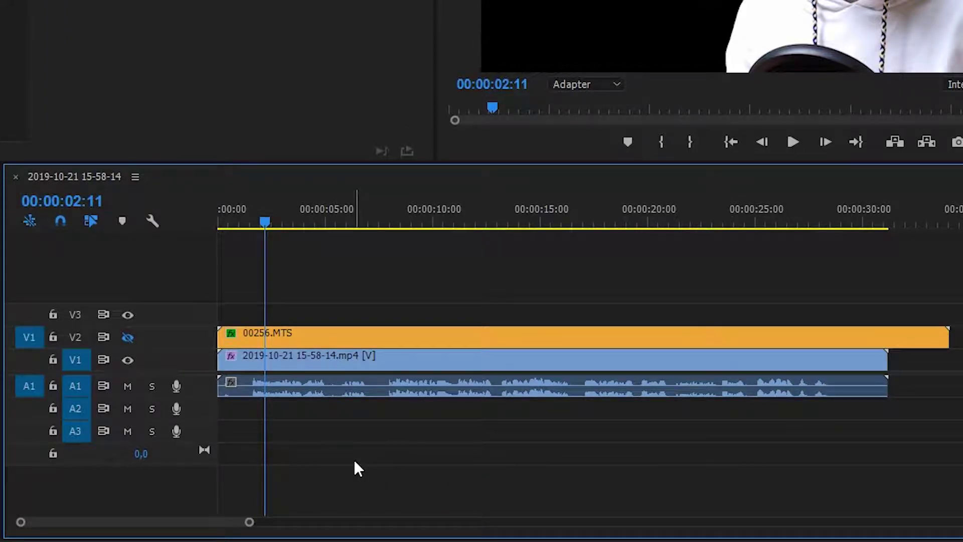
- Return the playhead to the start, then find "Compress" in the effects and apply Compresseur monobande to the audio on track A1
drag(260, 221, 216, 221)
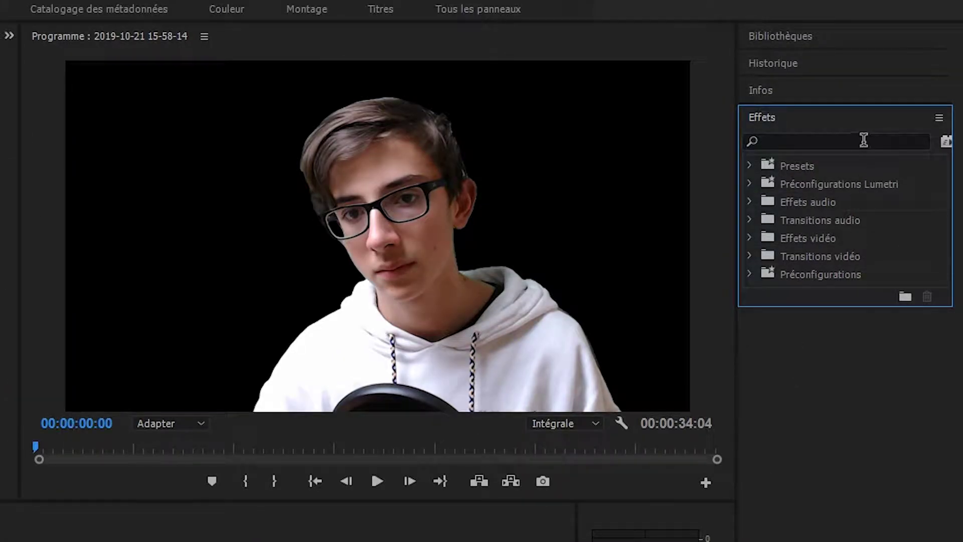
click(864, 140)
text(Compress)
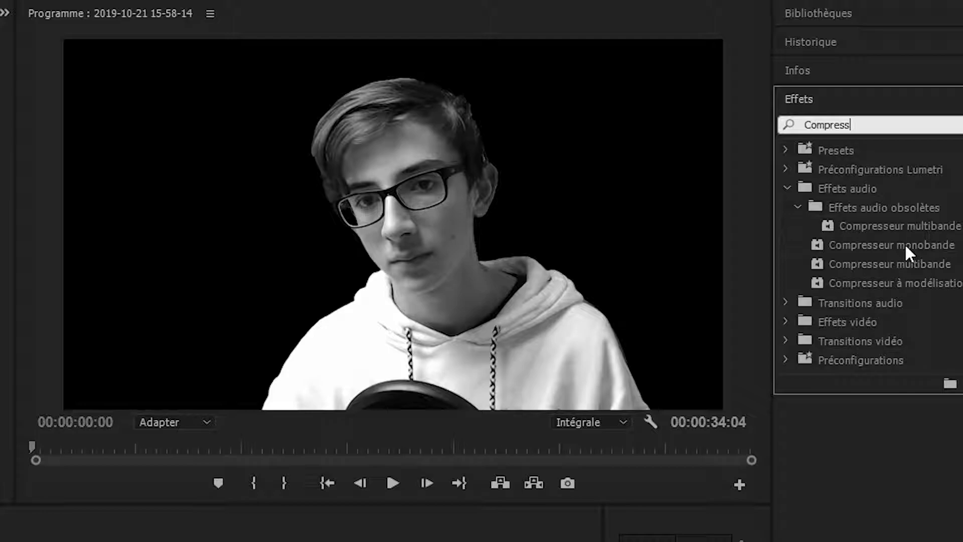
drag(905, 243, 0, 541)
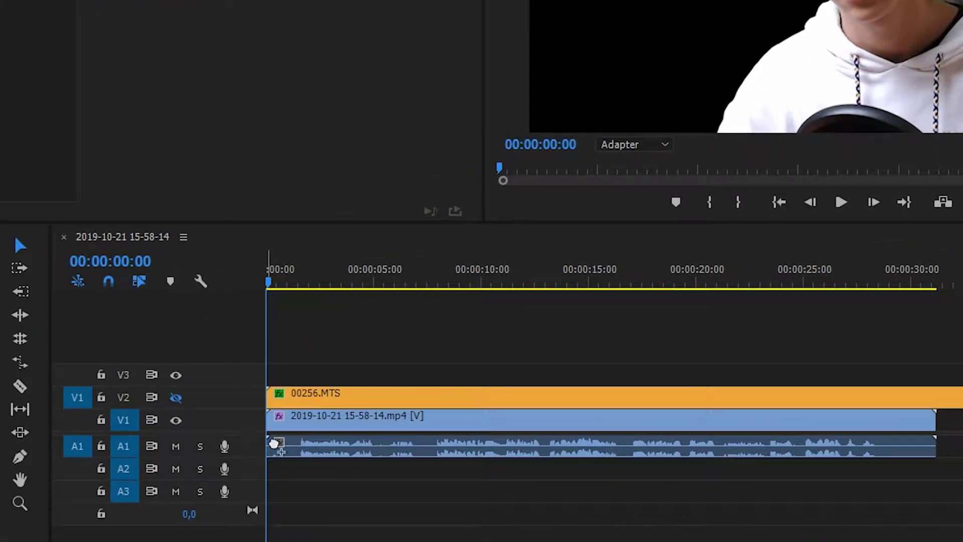
drag(274, 444, 344, 448)
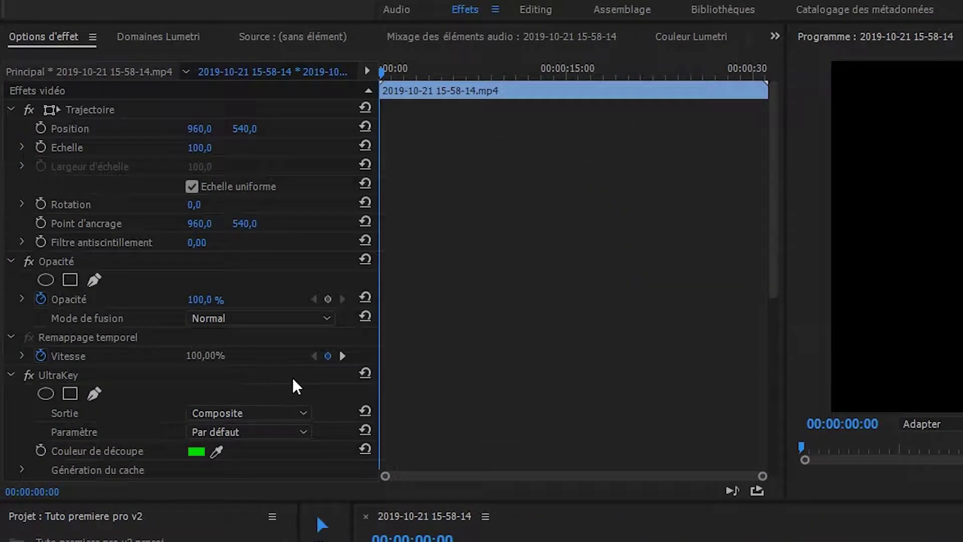
- Set UltraKey's output back to Composite and open the custom configuration of the Compresseur monobande effect
scroll(296, 387, down, 5)
click(310, 306)
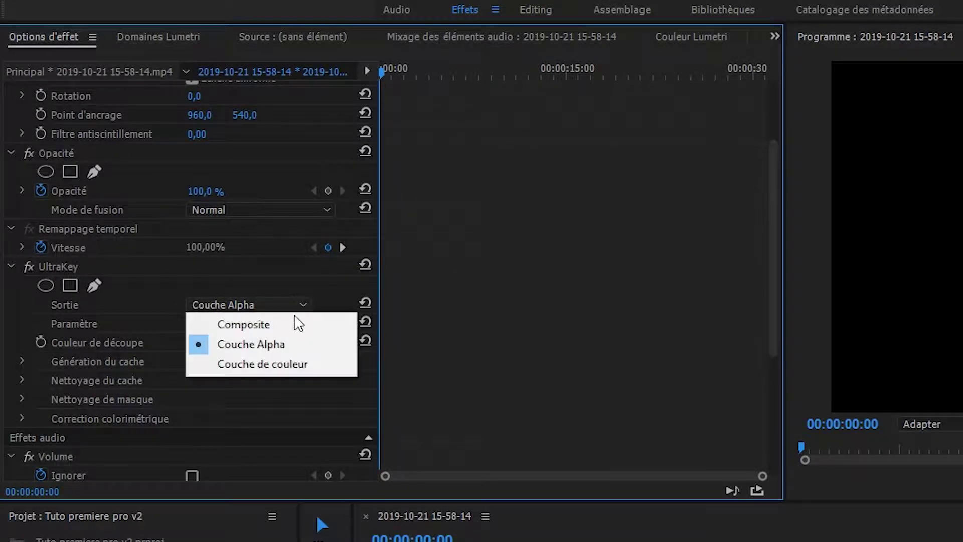
click(299, 324)
scroll(329, 372, down, 5)
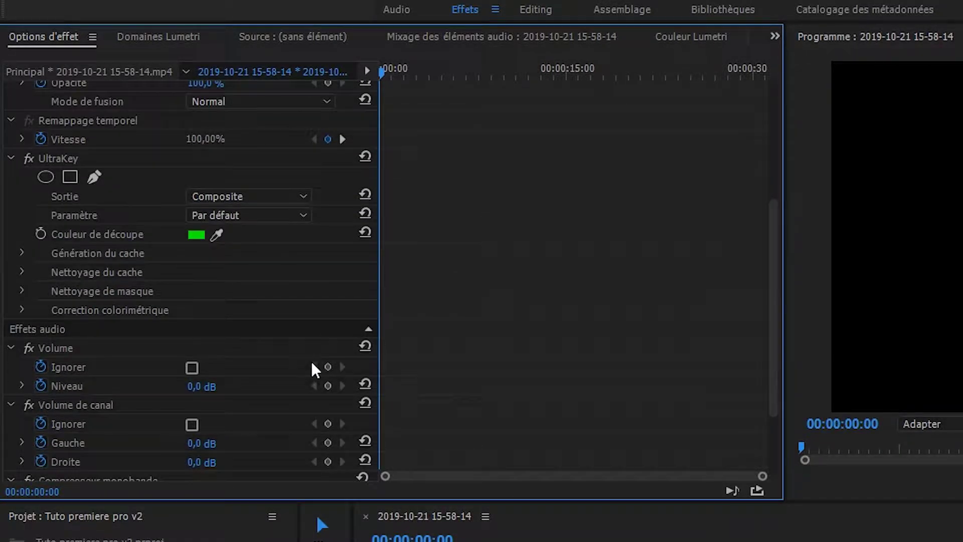
scroll(301, 369, down, 3)
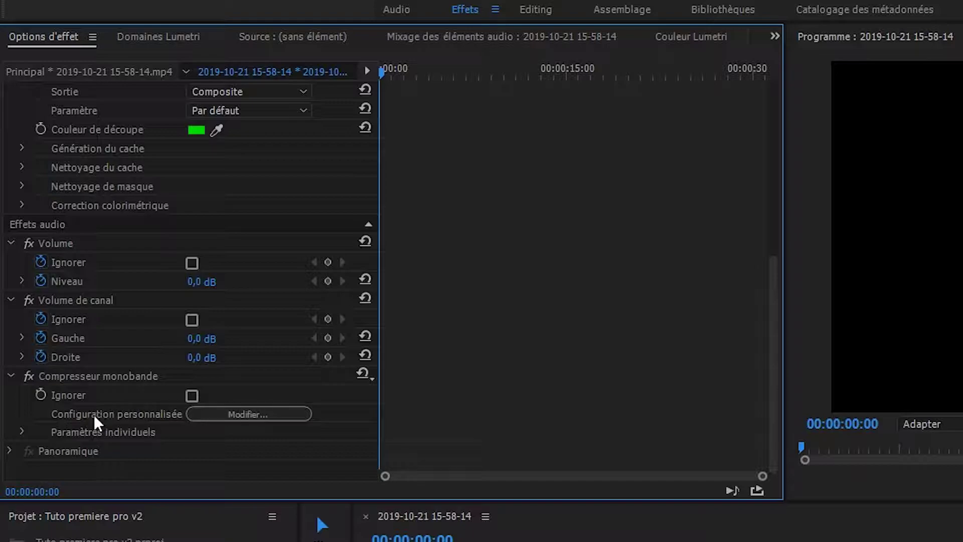
click(197, 419)
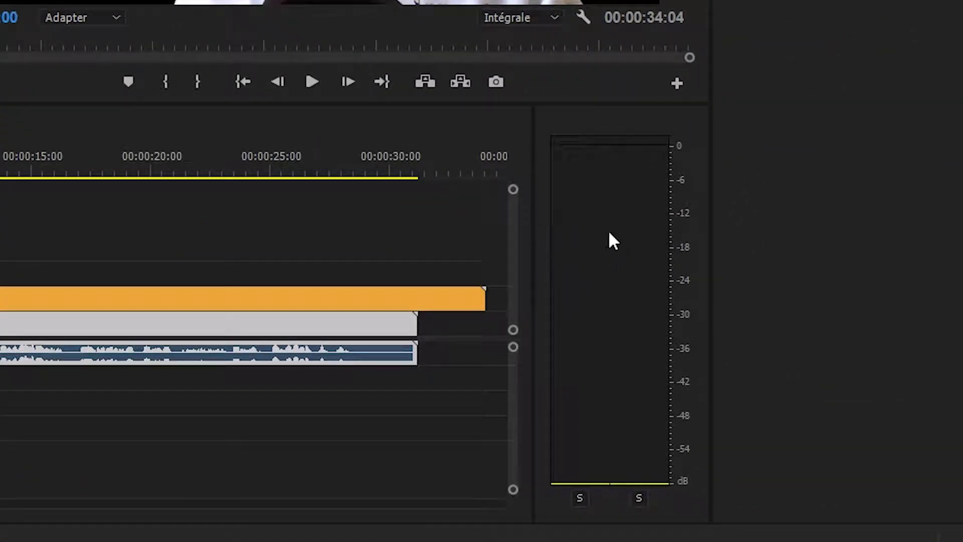
- Play part of the sequence to check the audio levels and set the compressor's threshold (Seuil) to -30 dB
click(310, 80)
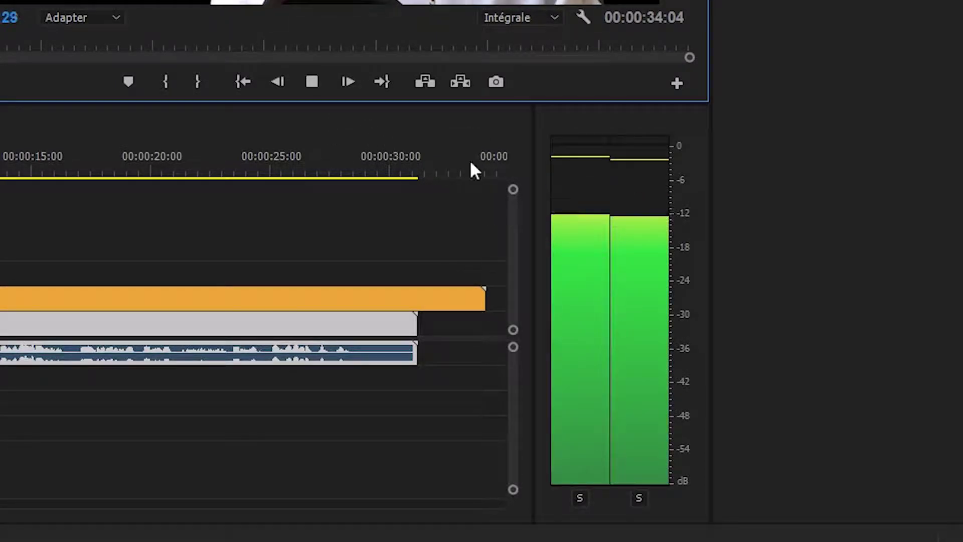
click(311, 81)
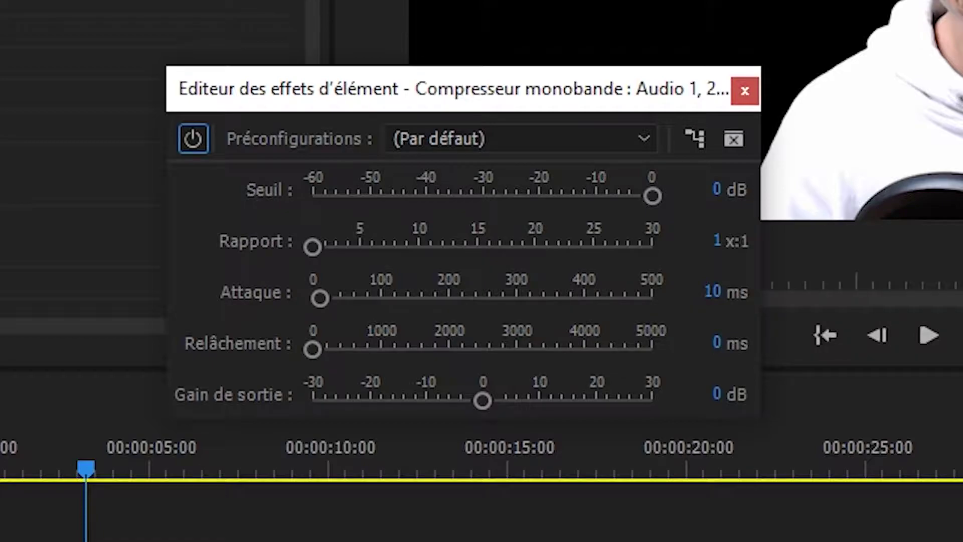
click(715, 189)
text(-3)
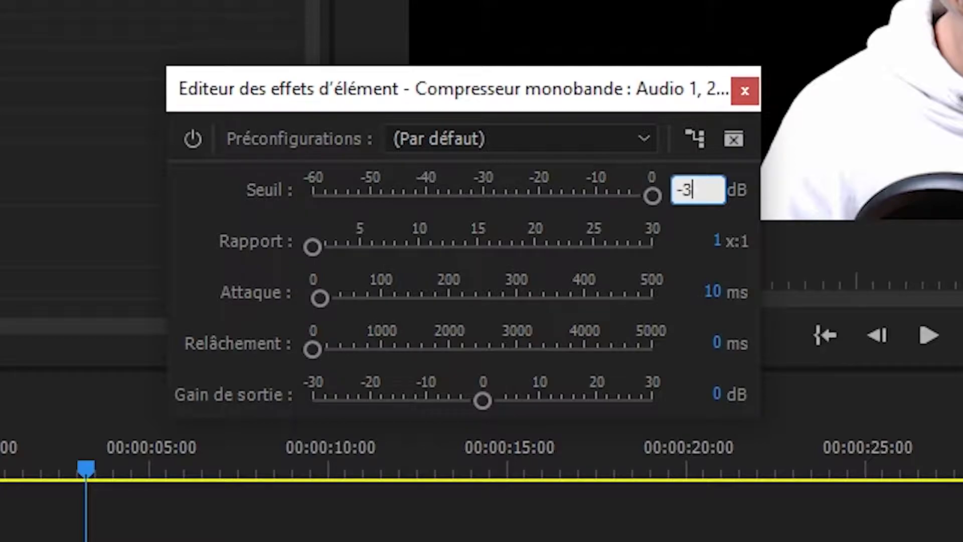
text(0)
key(Return)
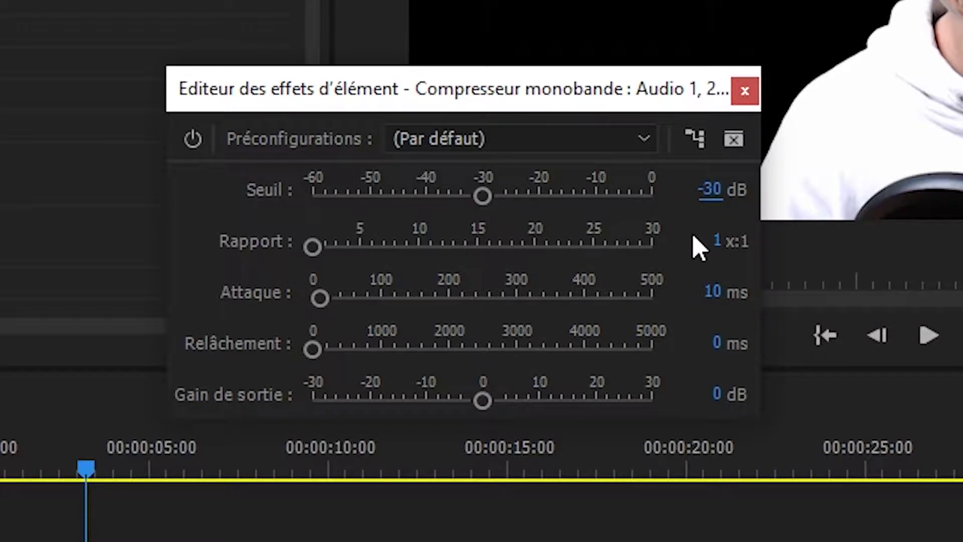
- Set the compressor's ratio (Rapport) to 3 and its release (Relâchement) to 50 ms
click(718, 242)
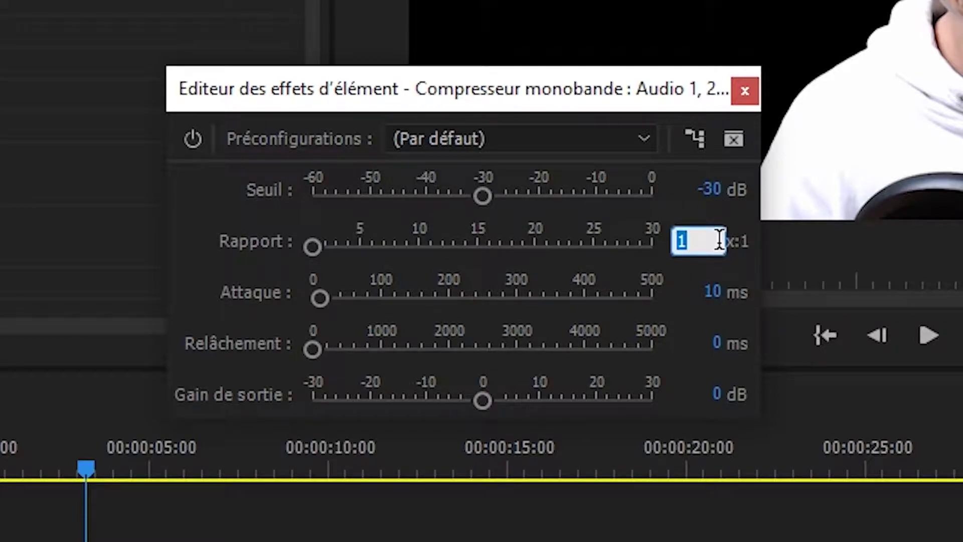
text(3)
key(Return)
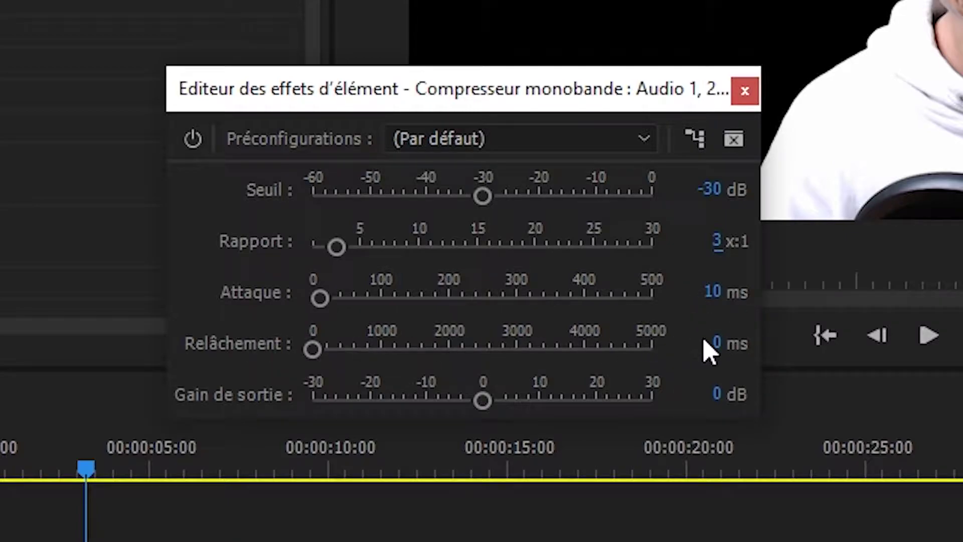
click(716, 343)
text(50)
key(Return)
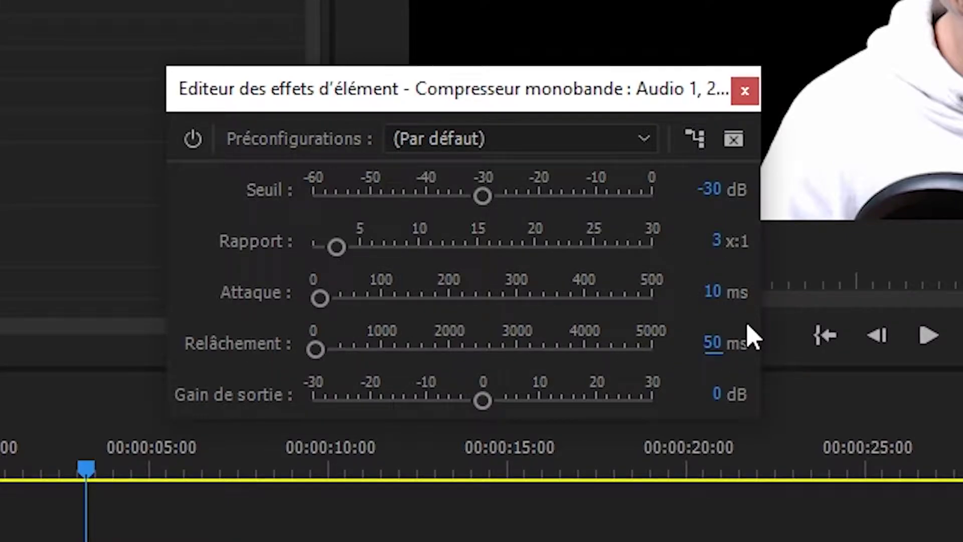
- Compare playback with the compressor's release at 0 ms and at 50 ms, leaving it at 50 ms
drag(316, 350, 253, 341)
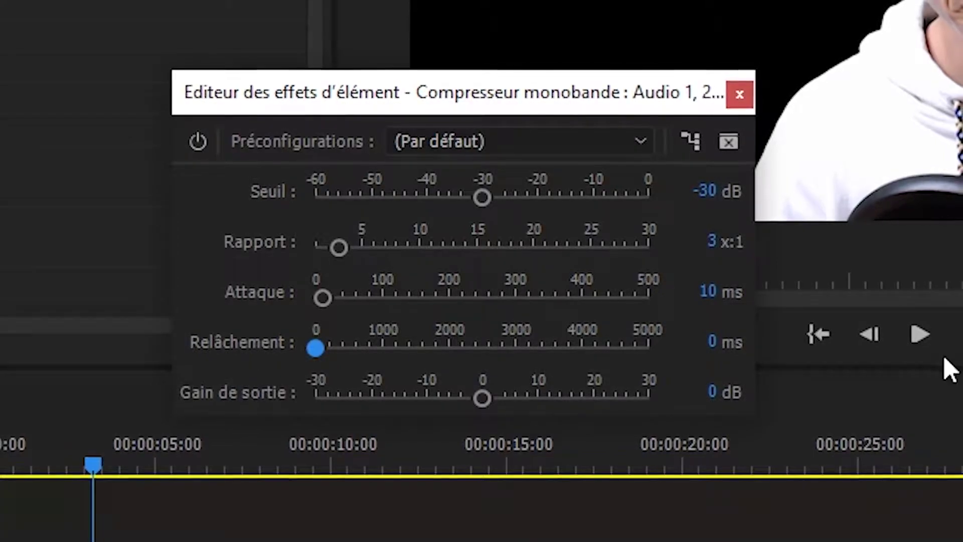
click(919, 335)
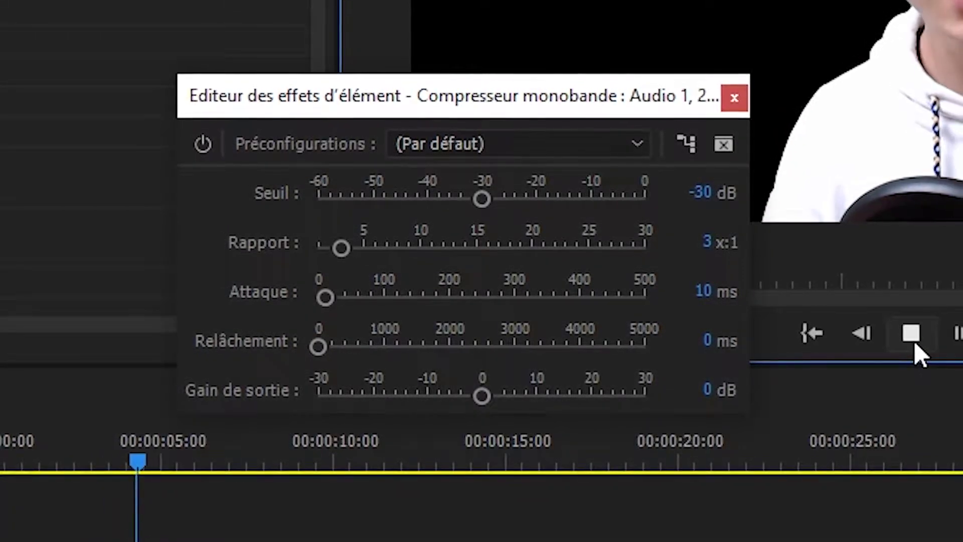
click(912, 340)
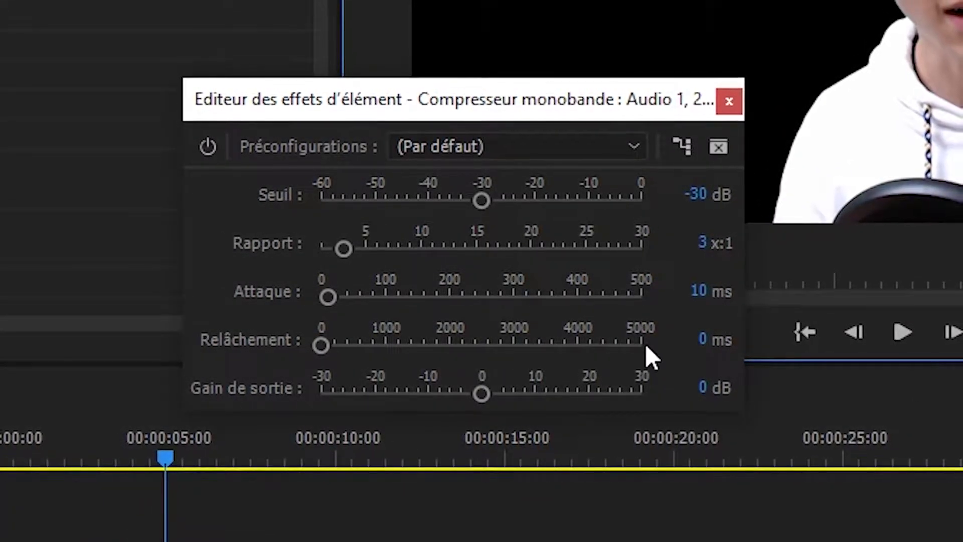
click(704, 340)
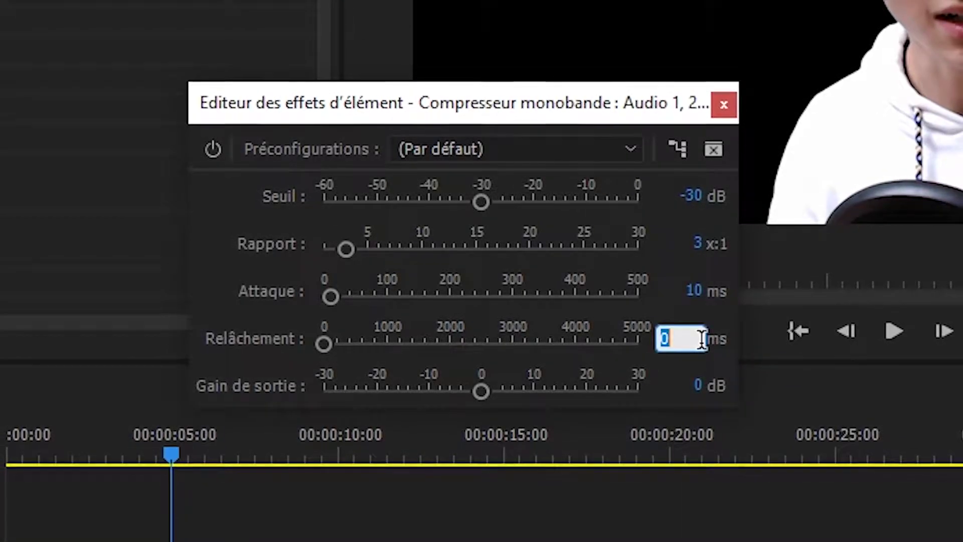
text(50)
key(Return)
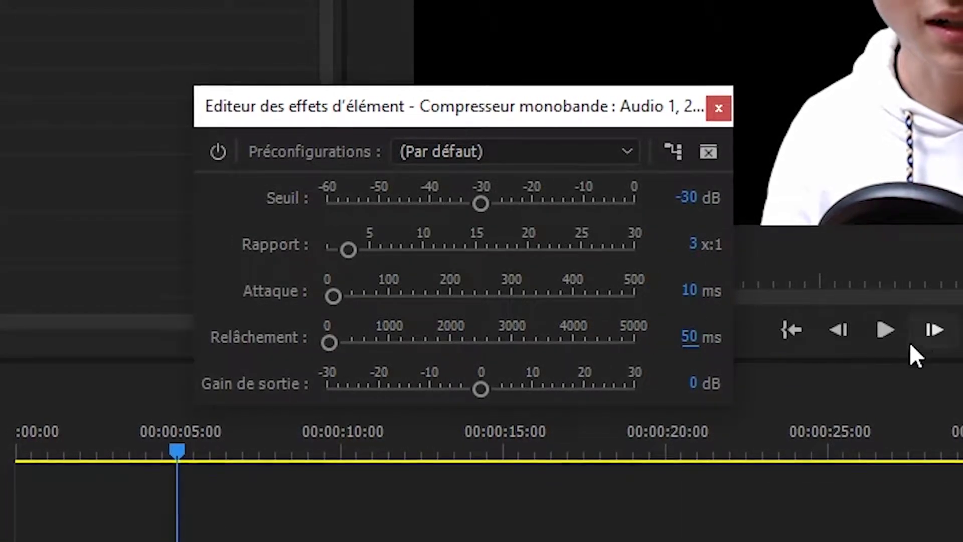
click(892, 329)
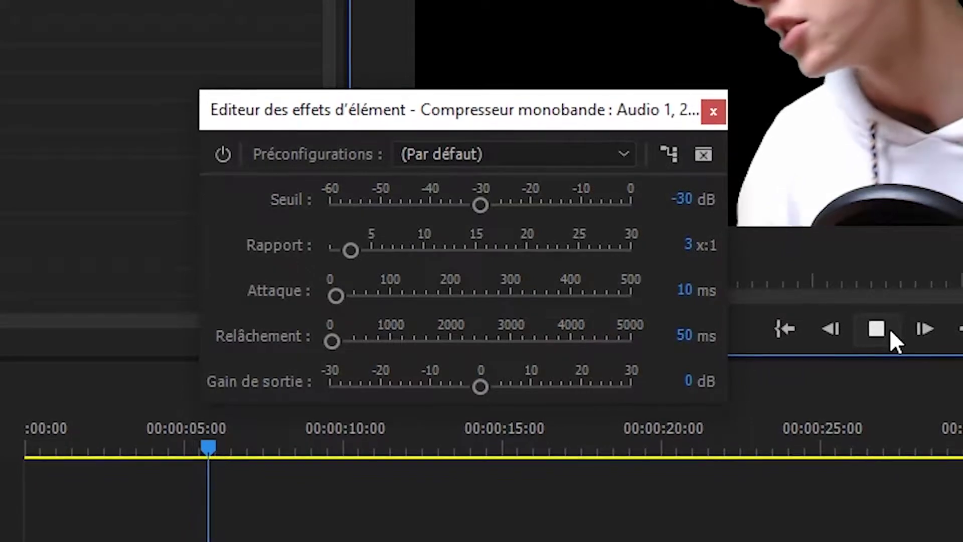
click(885, 328)
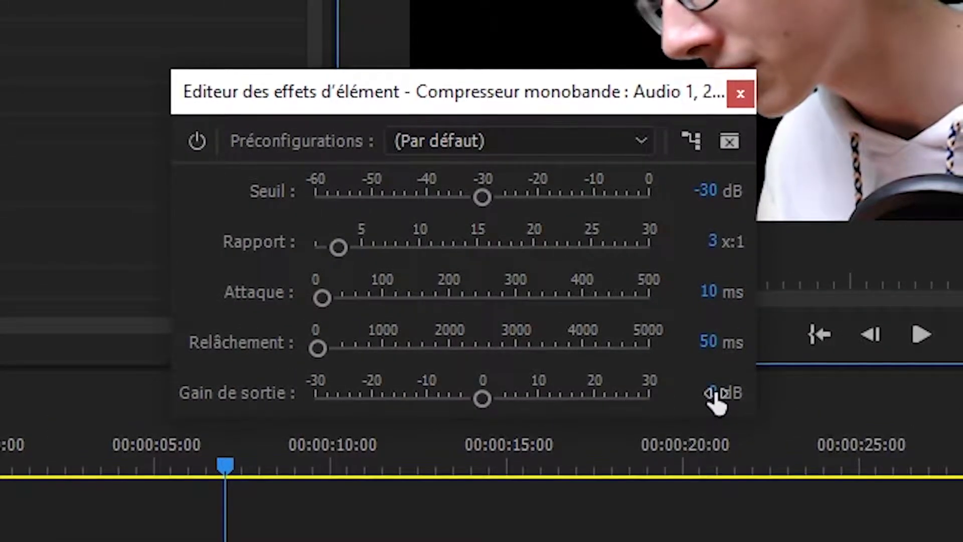
- Set the compressor's output gain (Gain de sortie) to 5 dB and close the effect editor
click(715, 394)
text(5)
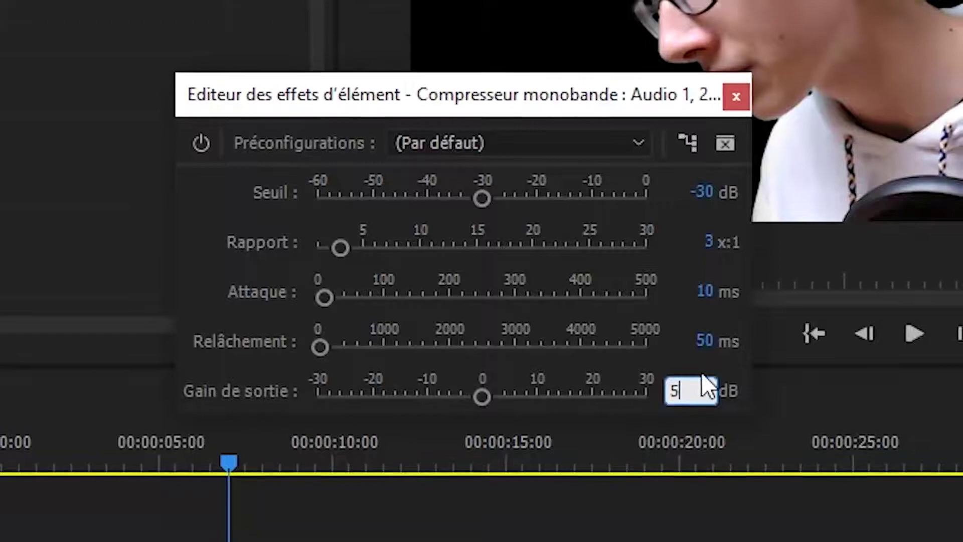
key(Return)
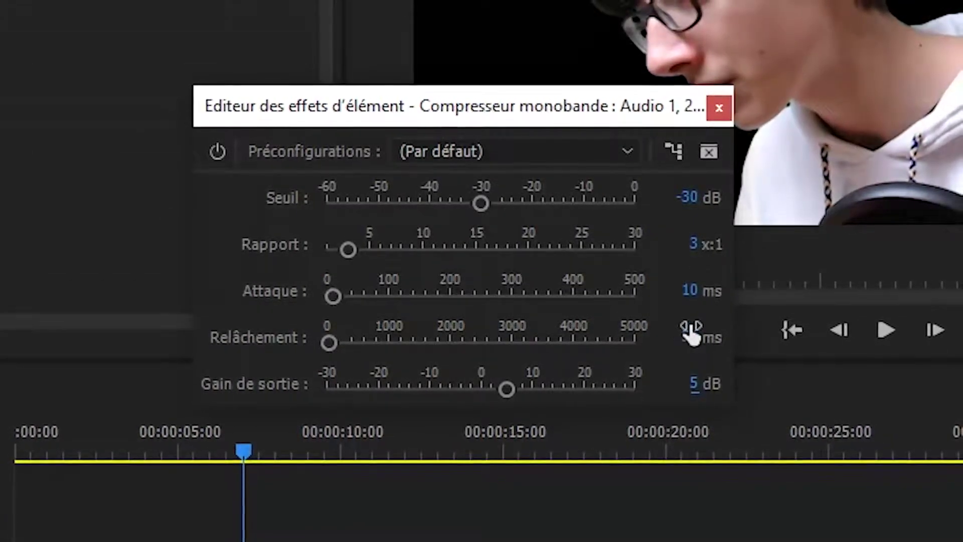
click(711, 114)
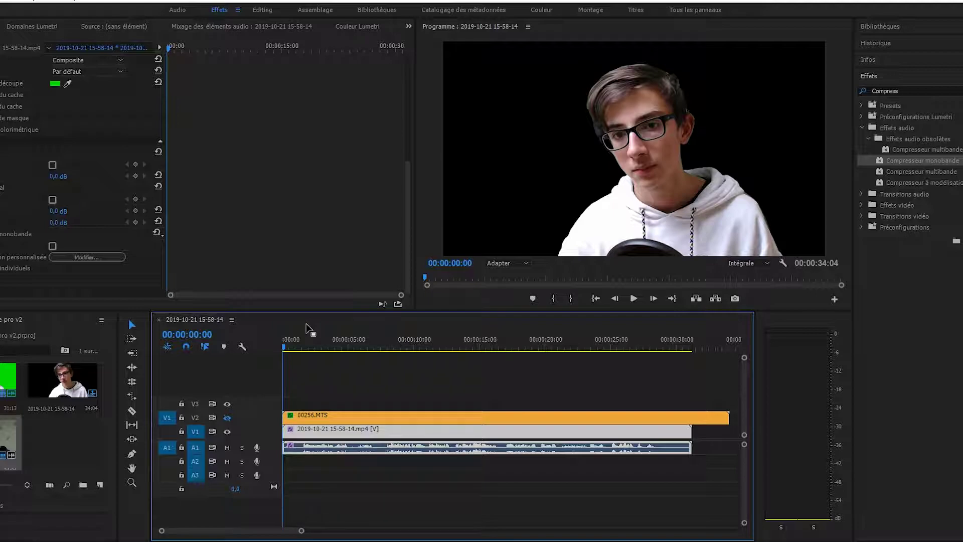
key(space)
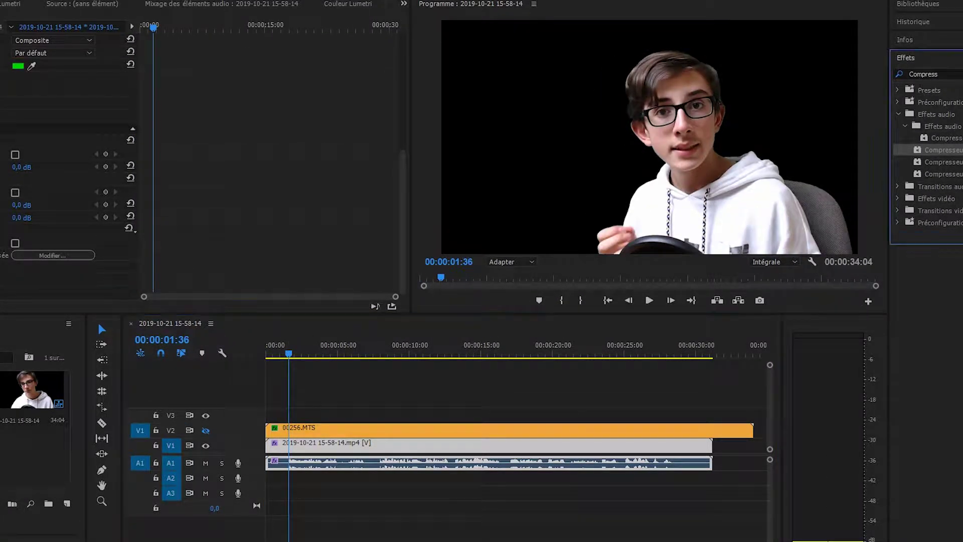
key(BackSpace)
key(BackSpace)
key(BackSpace)
key(BackSpace)
key(BackSpace)
key(BackSpace)
key(BackSpace)
key(BackSpace)
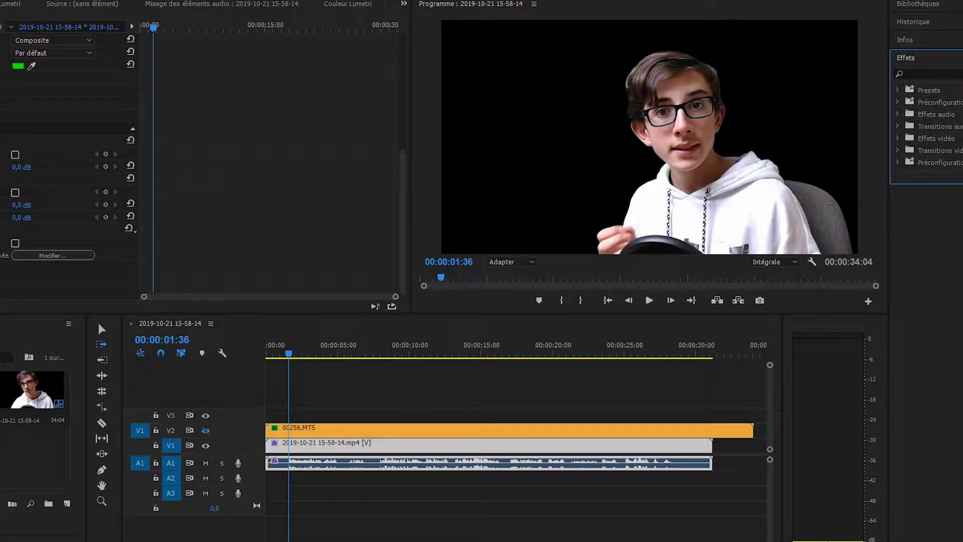
text(Passe)
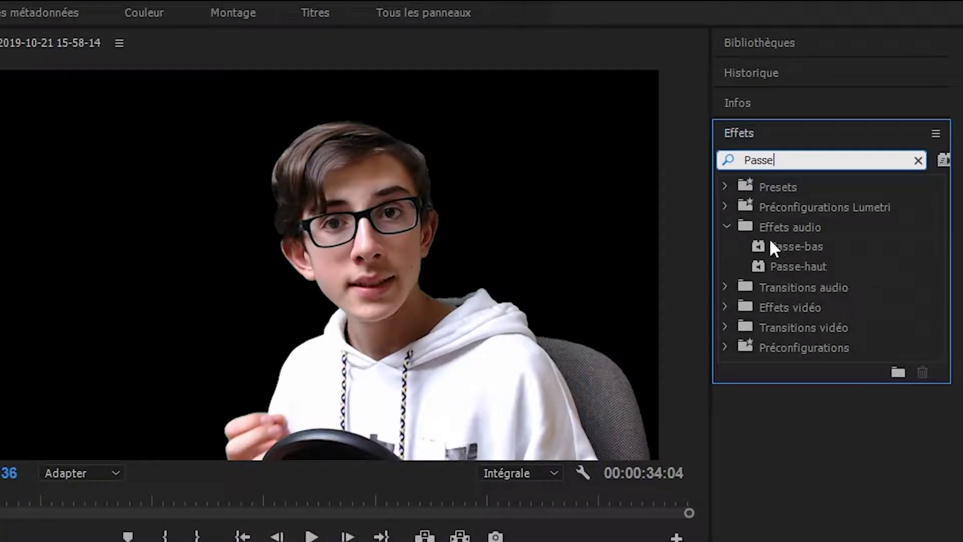
drag(798, 249, 454, 329)
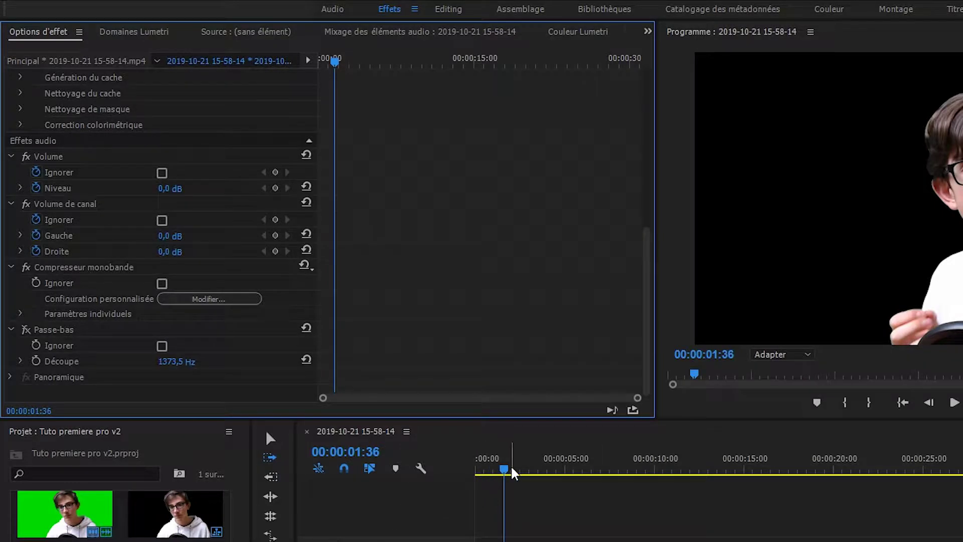
- Play the sequence from the start with the Passe-bas filter and compare the sound with the filter toggled
drag(515, 471, 477, 472)
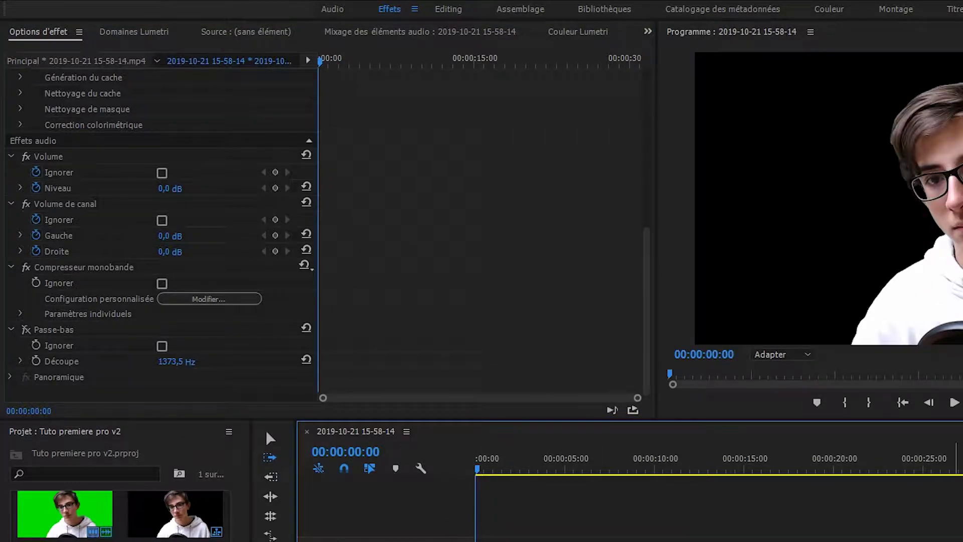
click(955, 402)
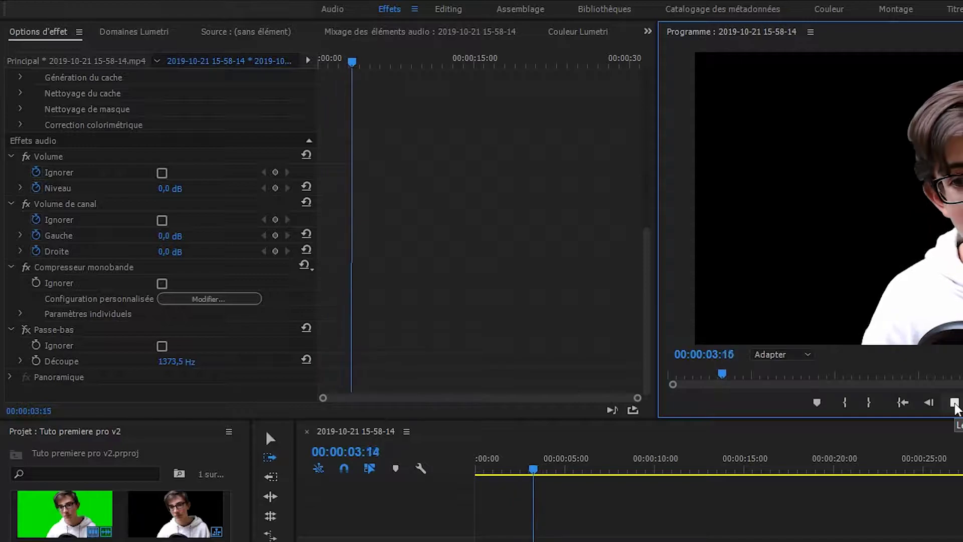
click(954, 403)
click(27, 329)
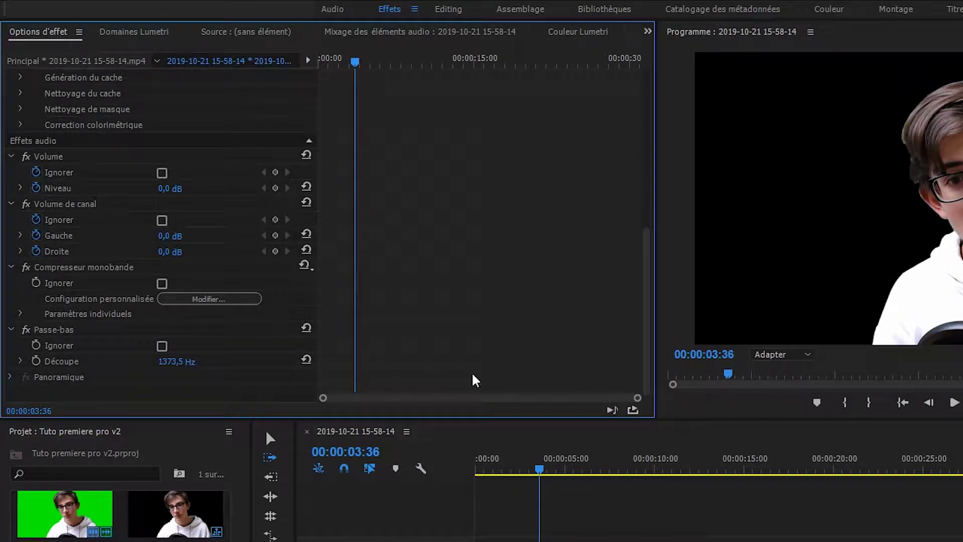
click(955, 402)
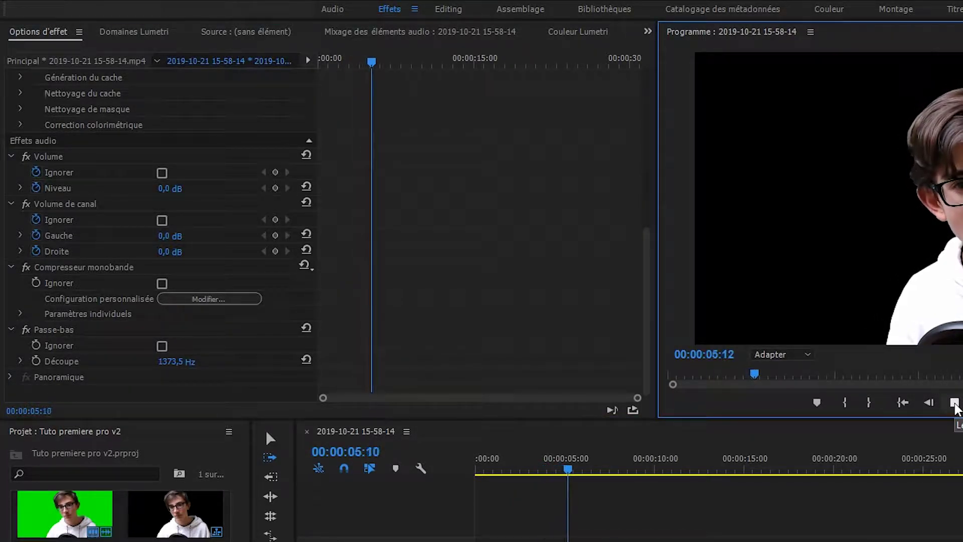
click(955, 402)
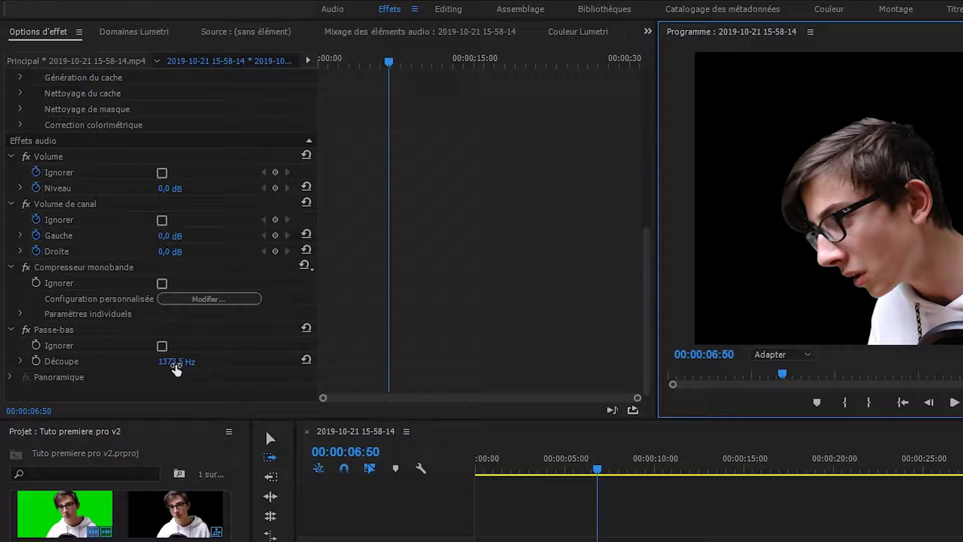
- Raise the Passe-bas filter's cutoff (Découpe) to 11950,1 Hz while the sequence plays
key(space)
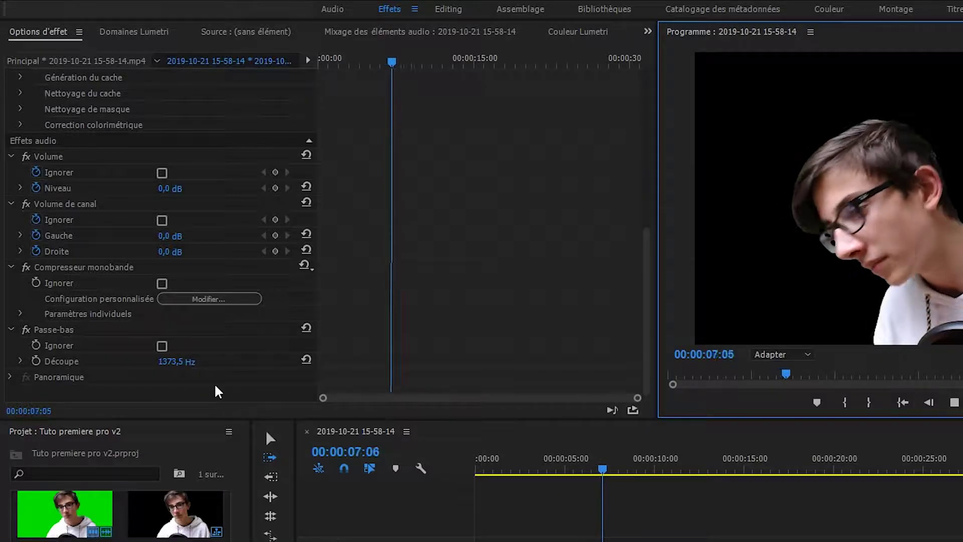
drag(173, 361, 240, 361)
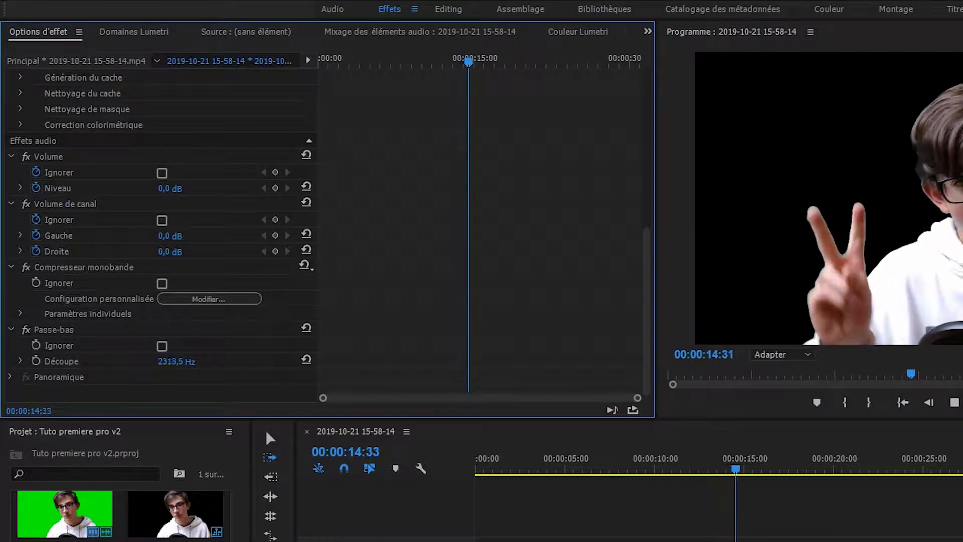
click(954, 403)
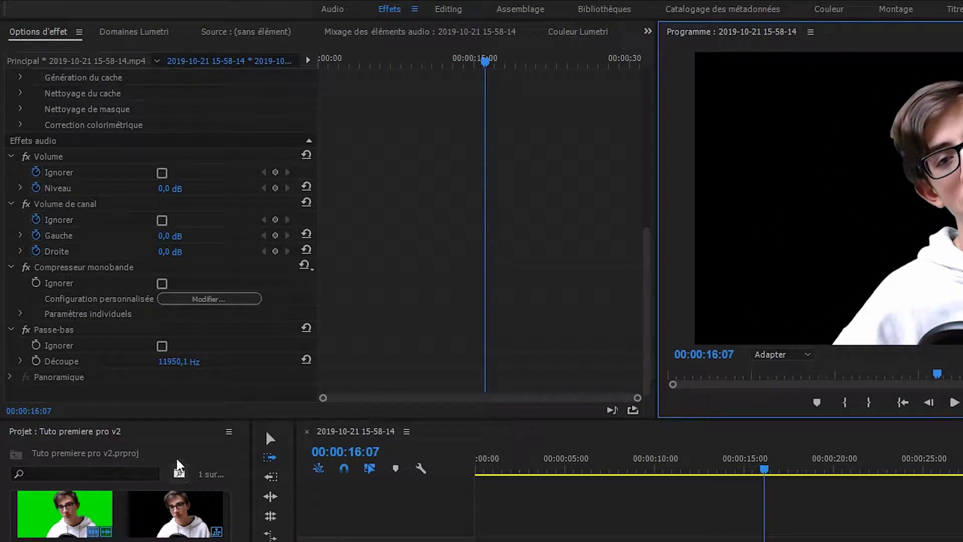
- Delete the Passe-bas effect from the clip
click(83, 332)
right_click(83, 336)
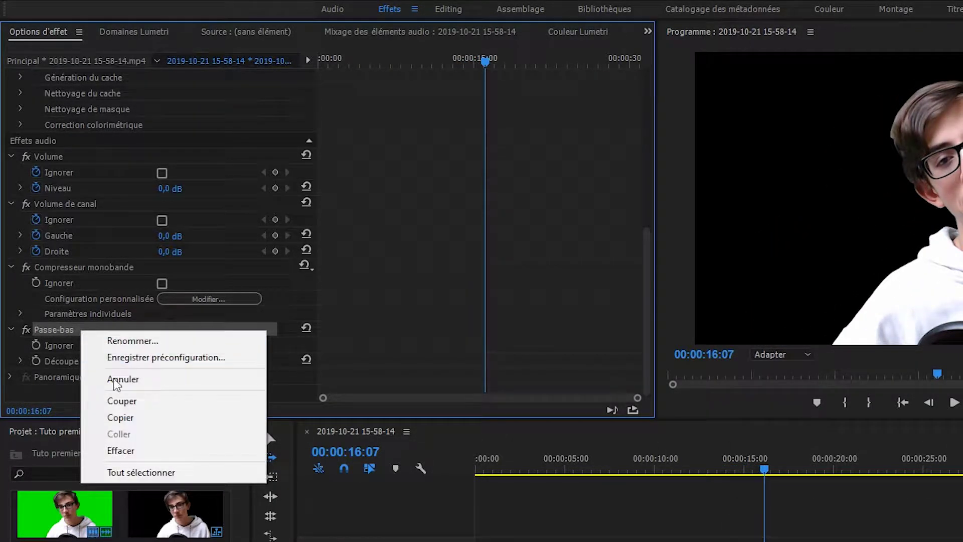
click(178, 448)
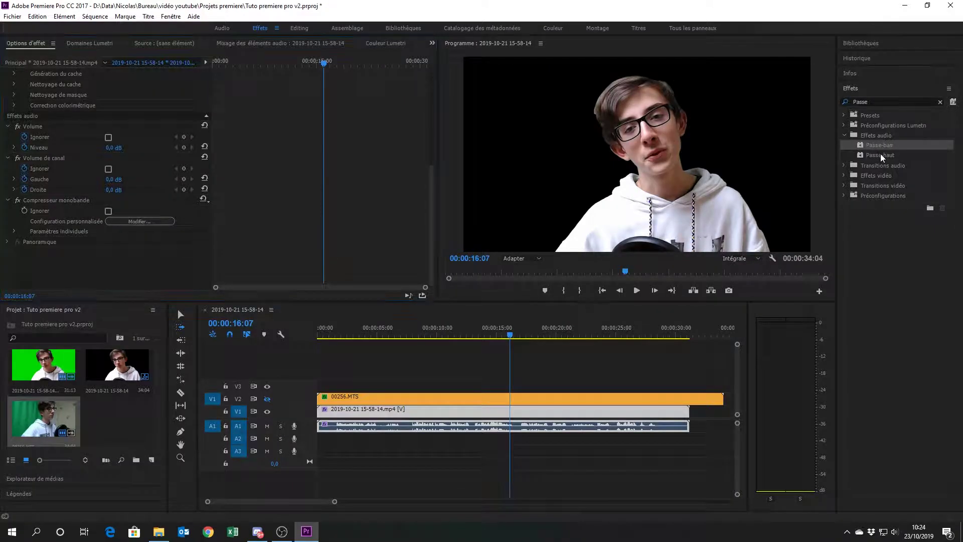
- Apply the Passe-haut high-pass filter to the clip's audio and raise its cutoff (Découpe) to 5875,6 Hz during playback
drag(881, 153, 399, 427)
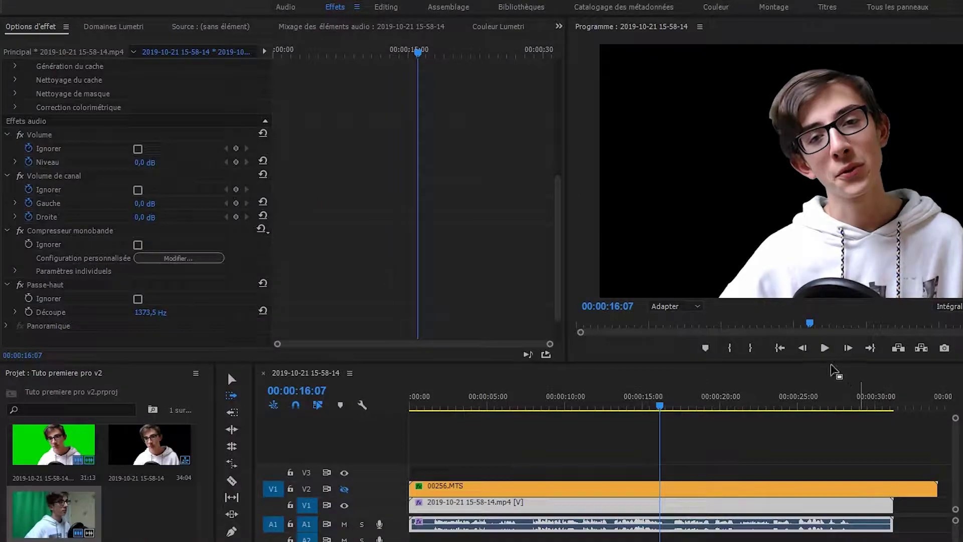
click(335, 334)
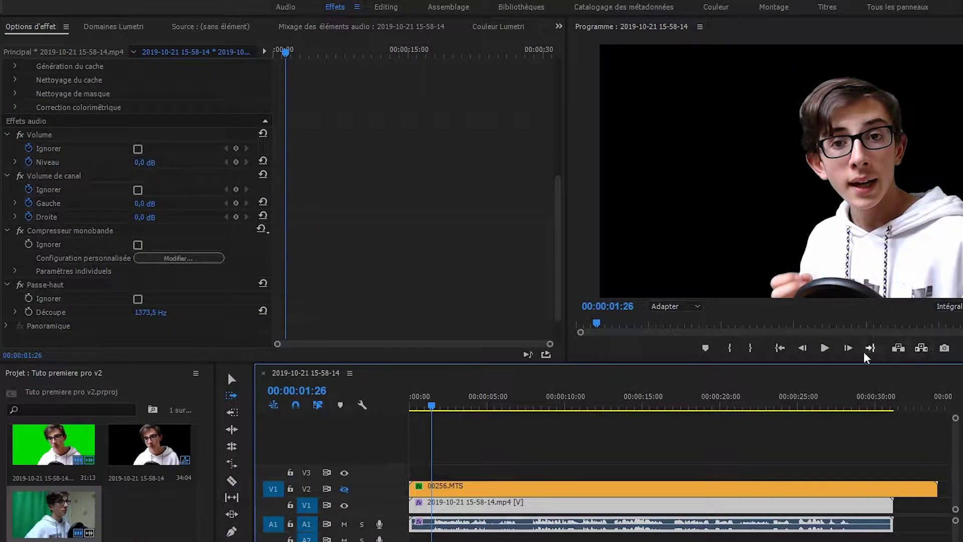
click(824, 347)
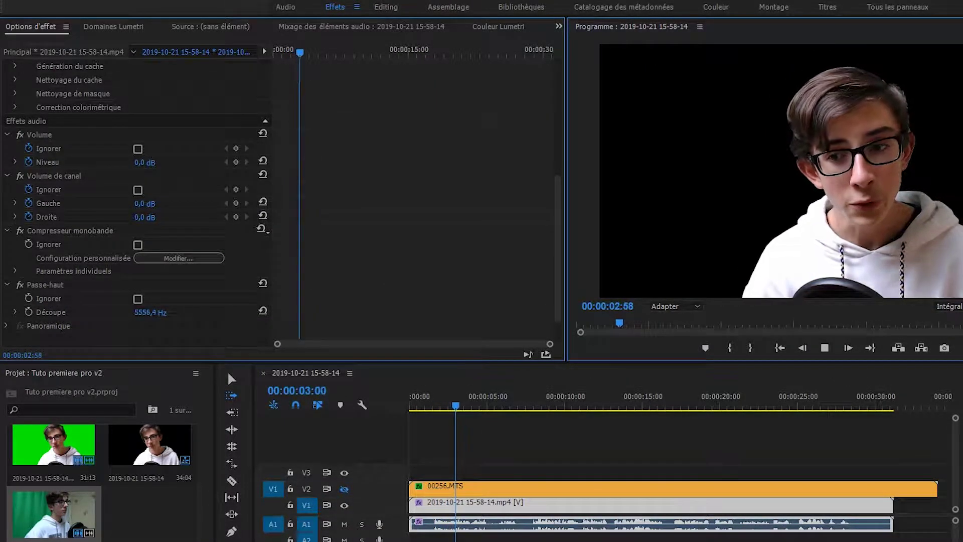
drag(151, 312, 181, 353)
key(space)
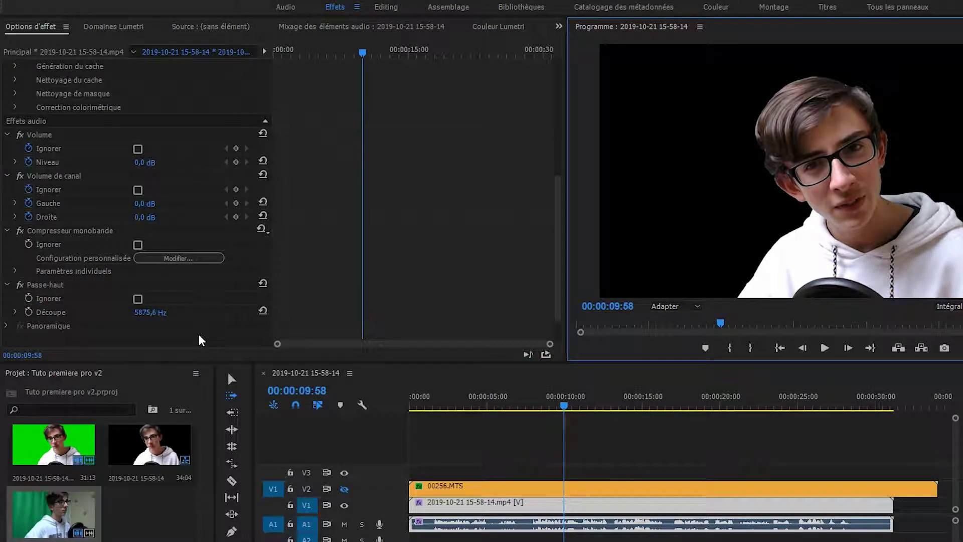
- Delete the Passe-haut effect from the clip
click(147, 330)
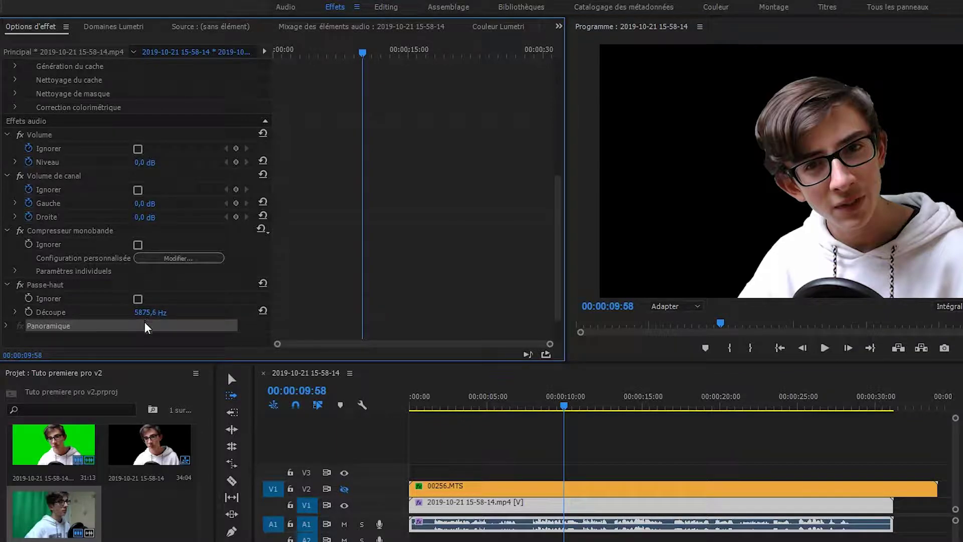
click(80, 285)
right_click(78, 283)
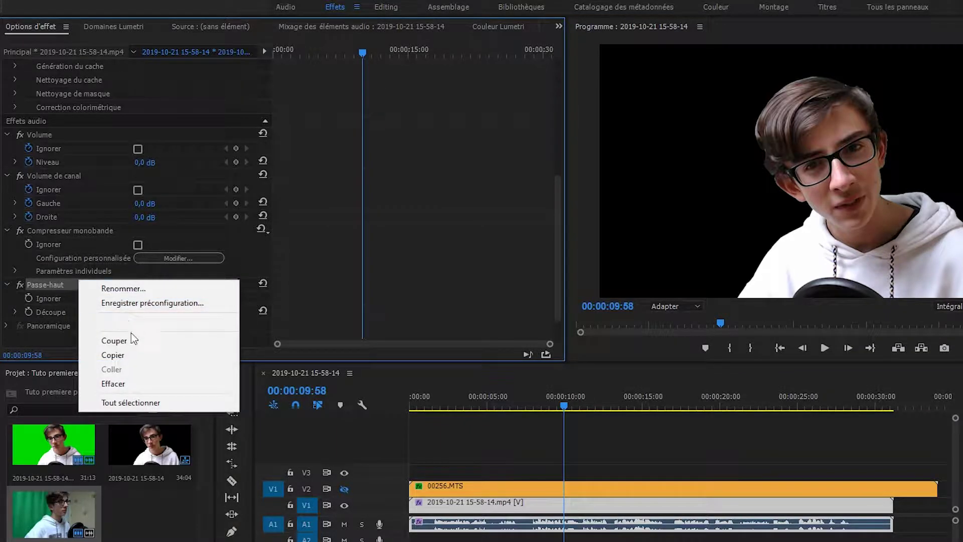
click(125, 384)
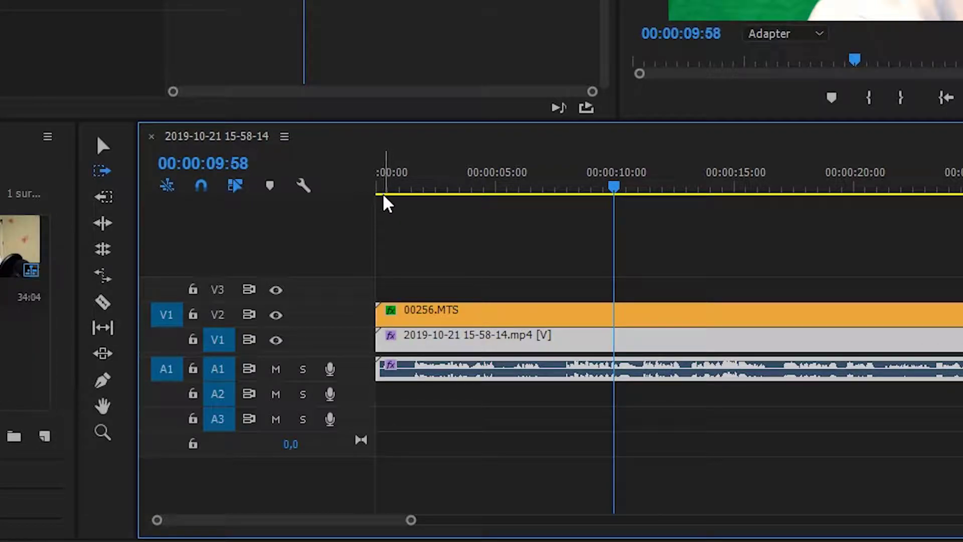
click(102, 302)
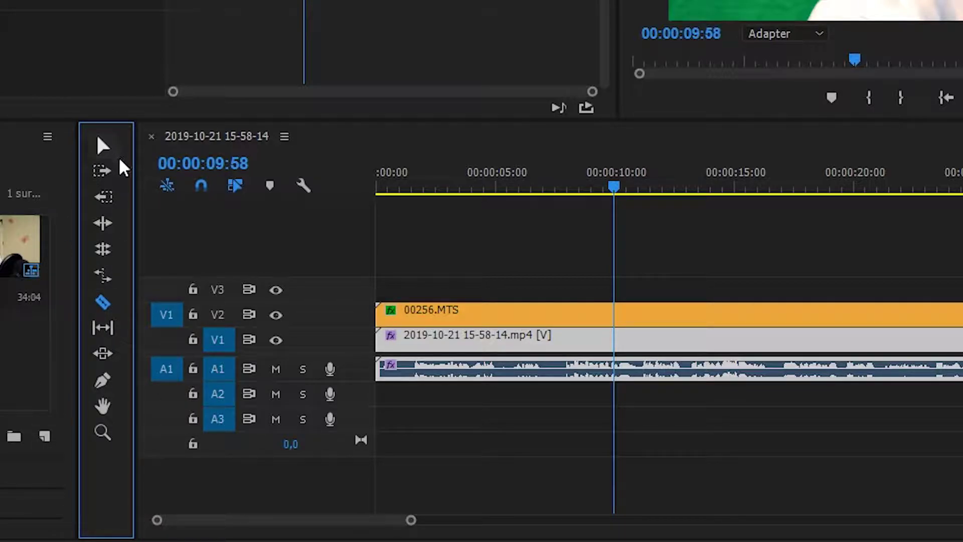
click(99, 281)
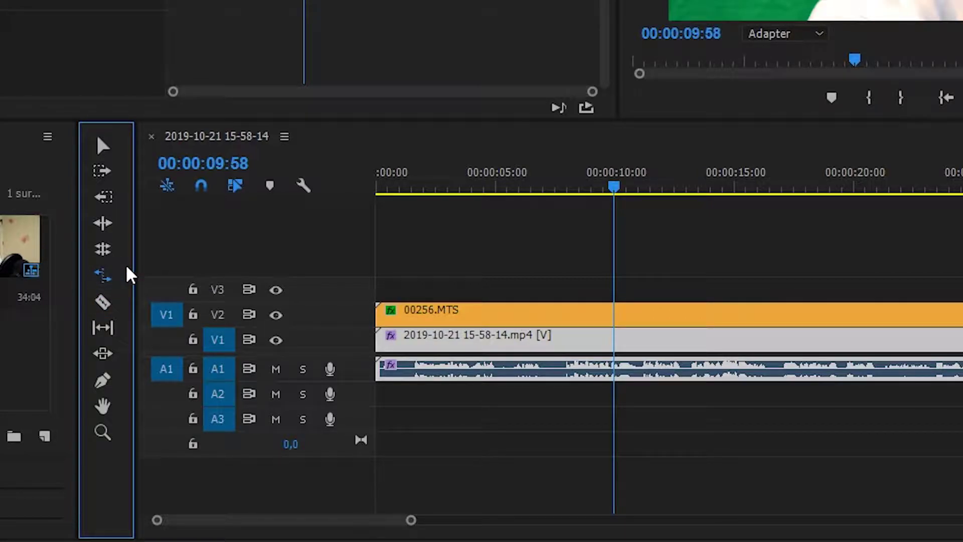
click(110, 147)
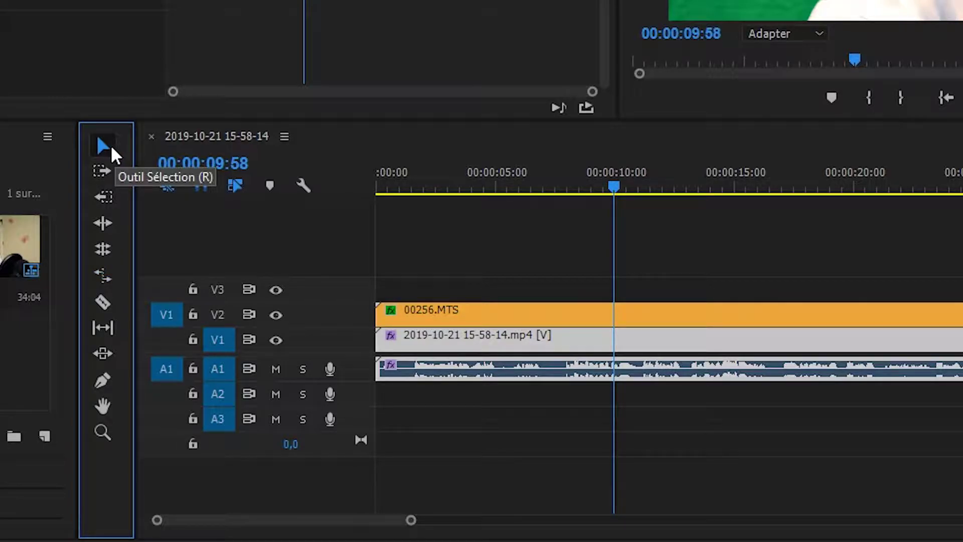
click(104, 303)
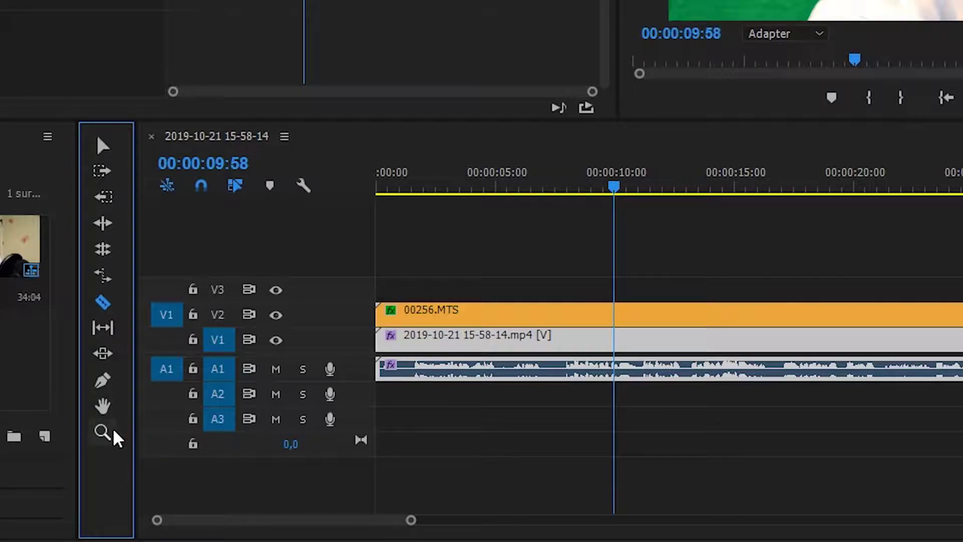
click(105, 146)
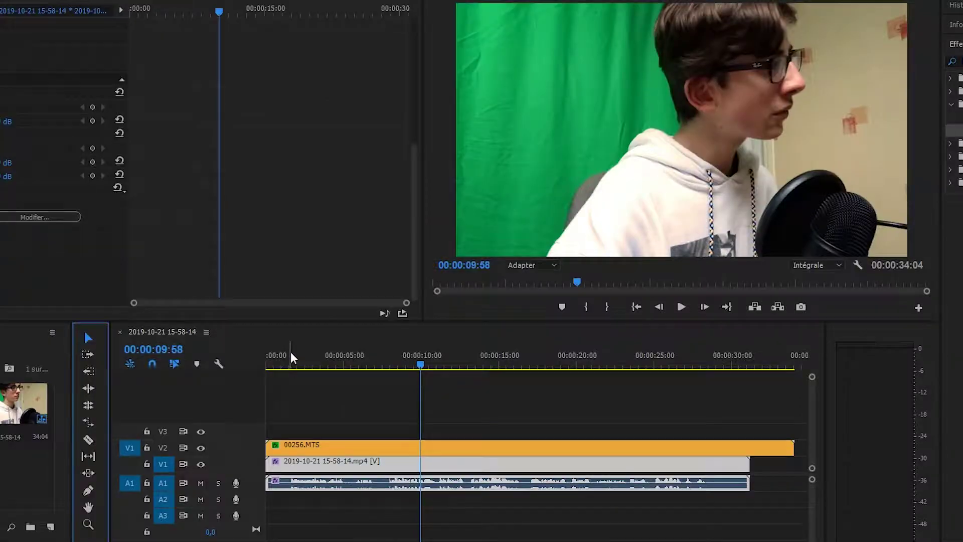
click(414, 181)
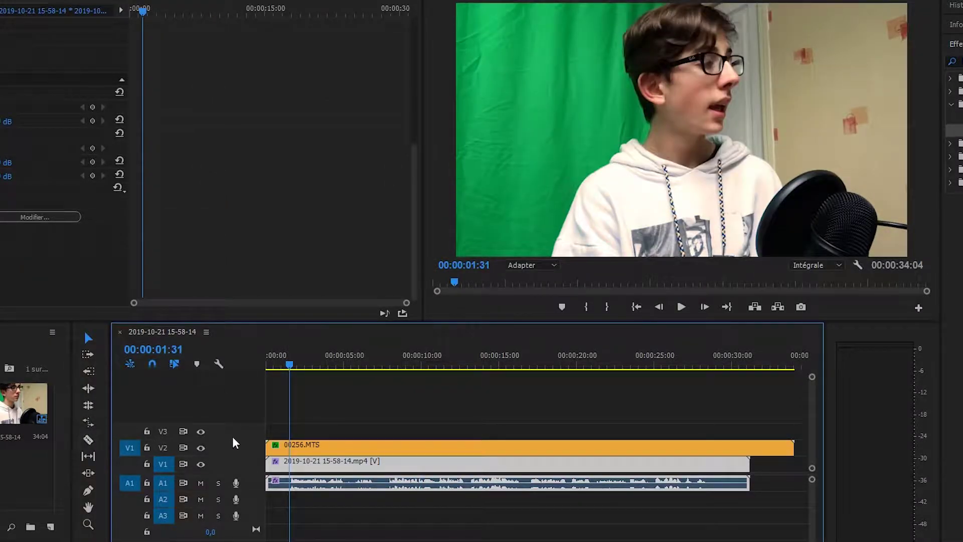
click(200, 448)
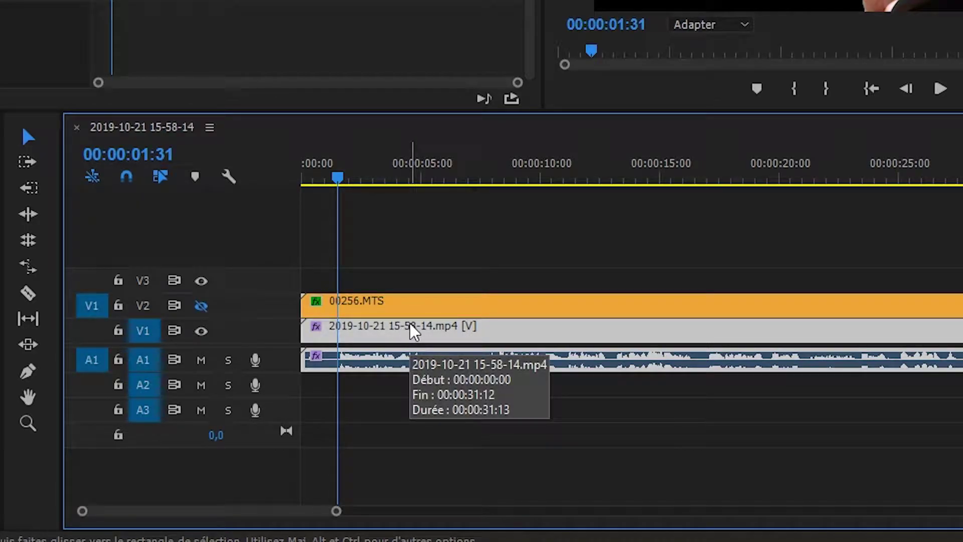
click(29, 292)
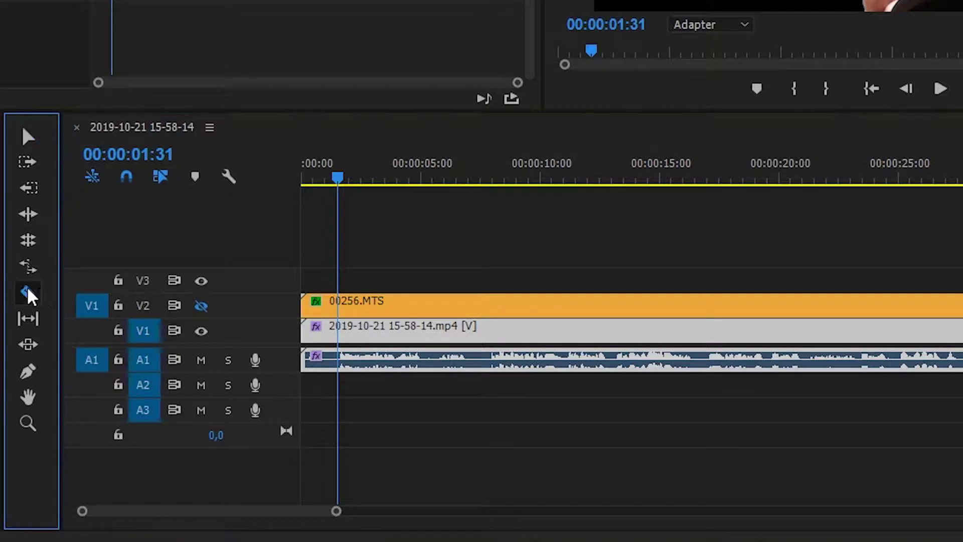
click(337, 303)
click(337, 326)
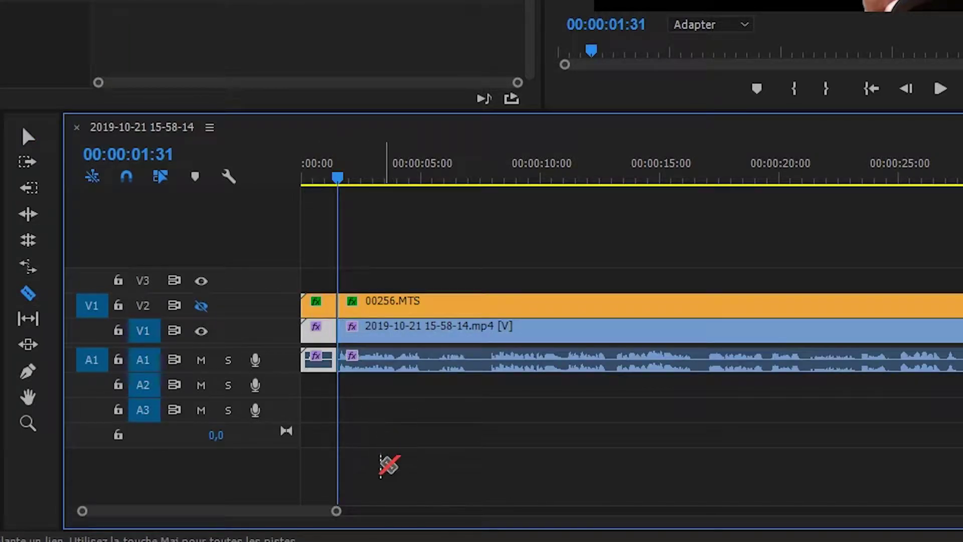
- Select the clip pieces before the cut at 00:00:01:31 on all tracks, and clear the selection
click(28, 136)
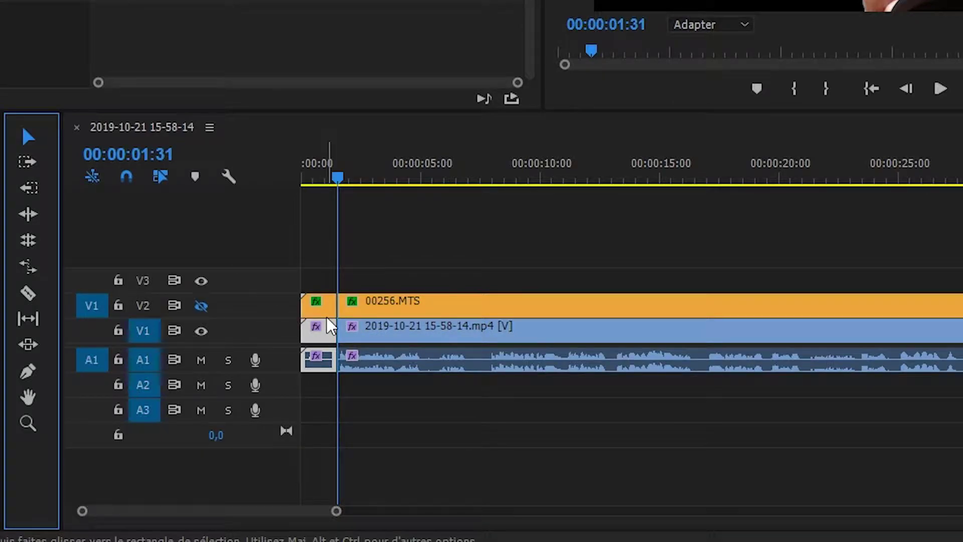
click(319, 327)
right_click(331, 331)
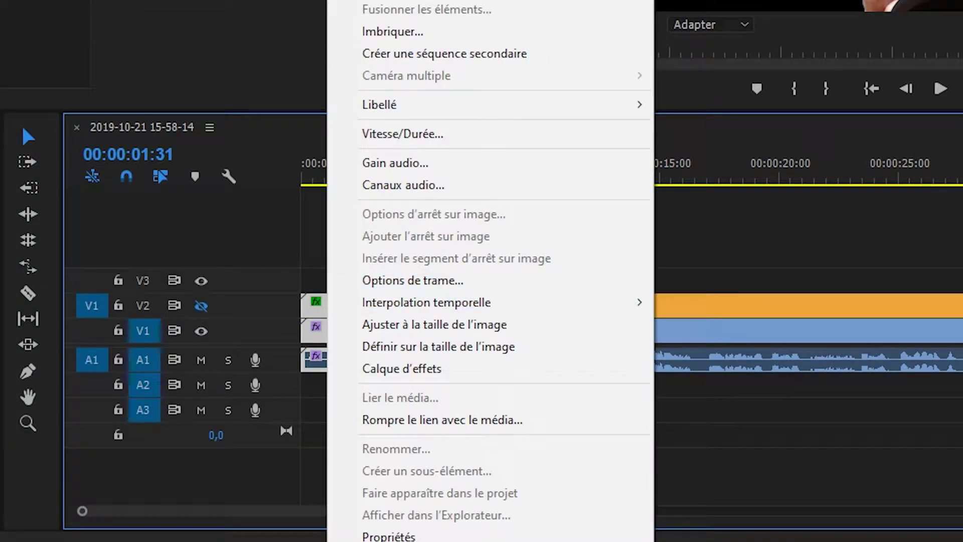
click(312, 223)
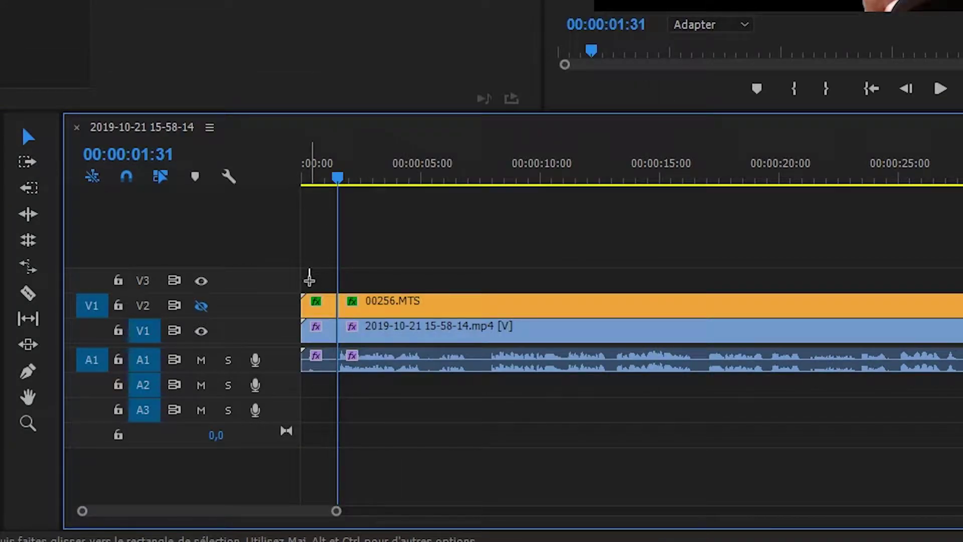
drag(310, 277, 333, 476)
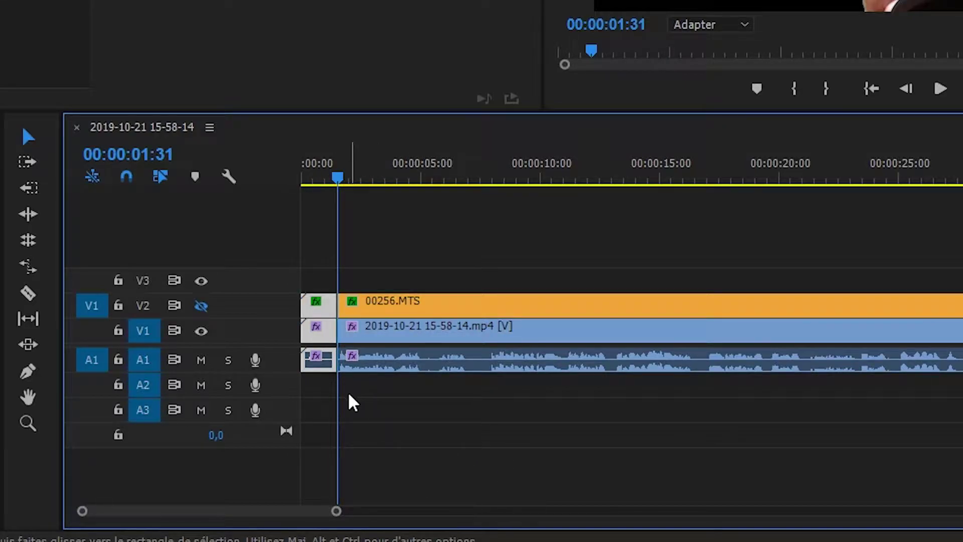
click(334, 400)
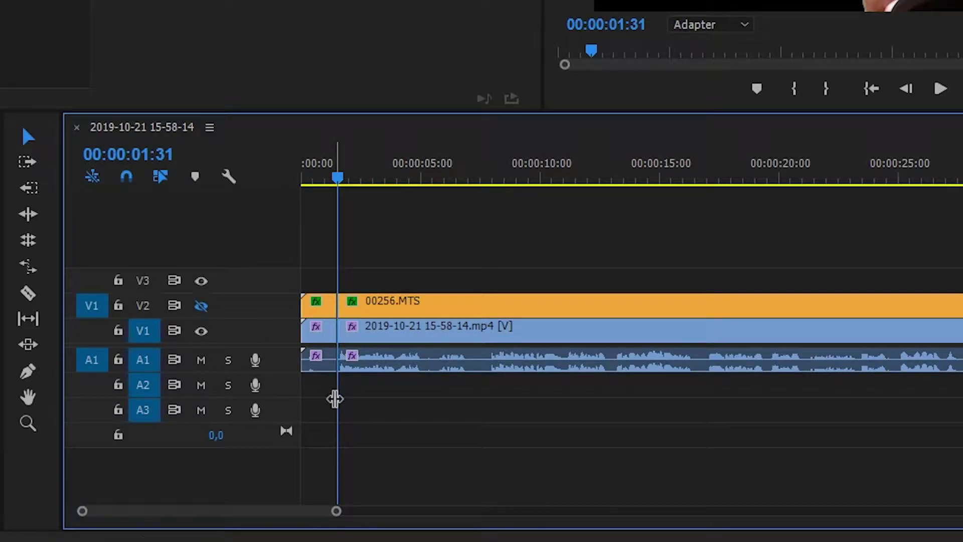
- Ripple-delete the clip pieces before 00:00:01:31 on all tracks and save the project
drag(336, 511, 774, 517)
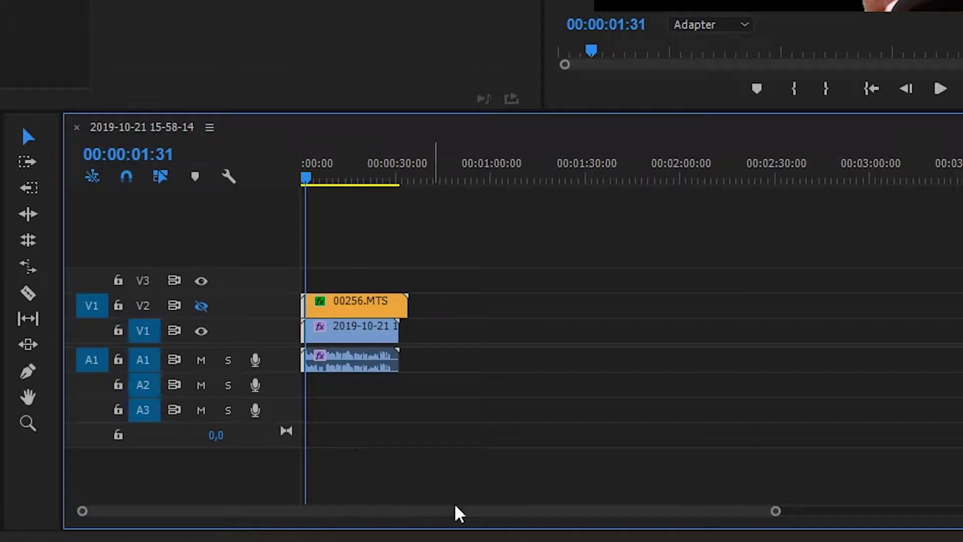
drag(780, 511, 562, 513)
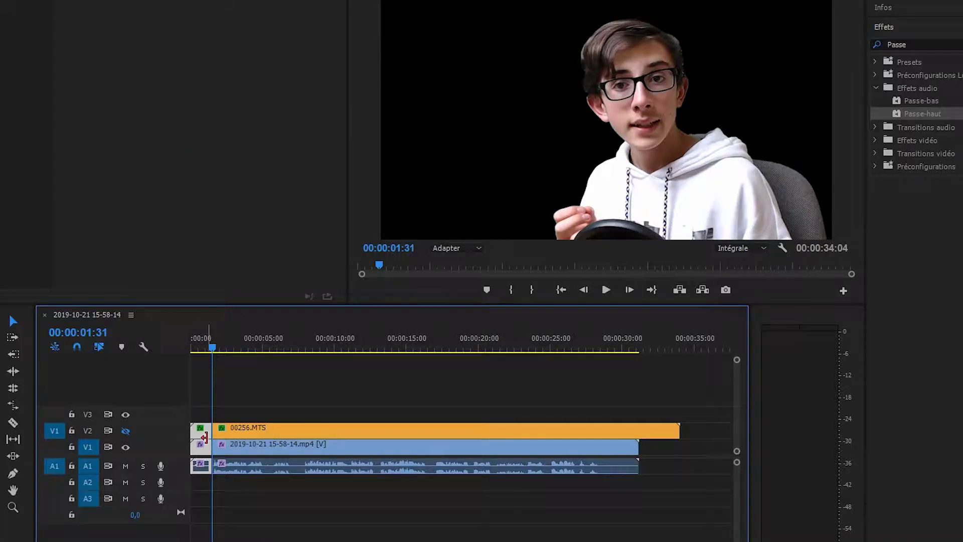
right_click(204, 438)
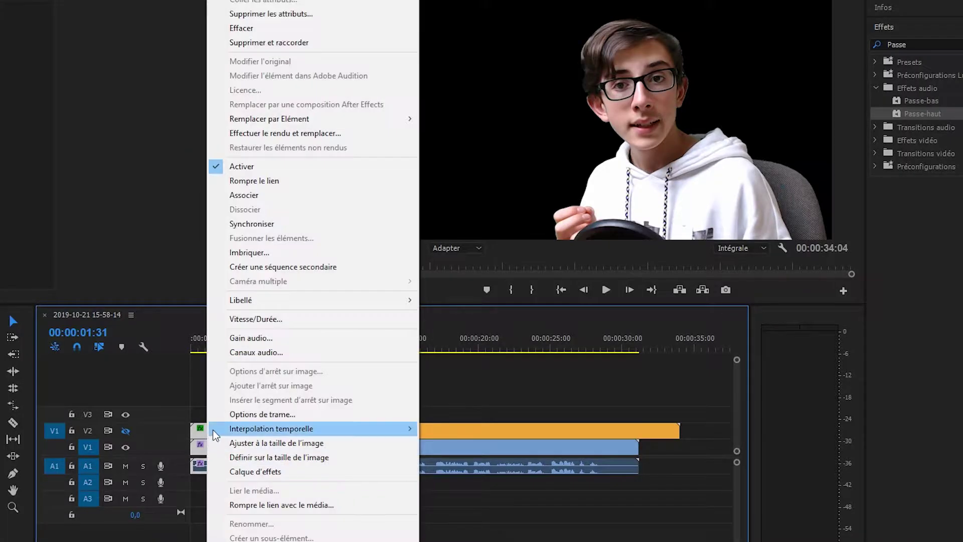
click(311, 41)
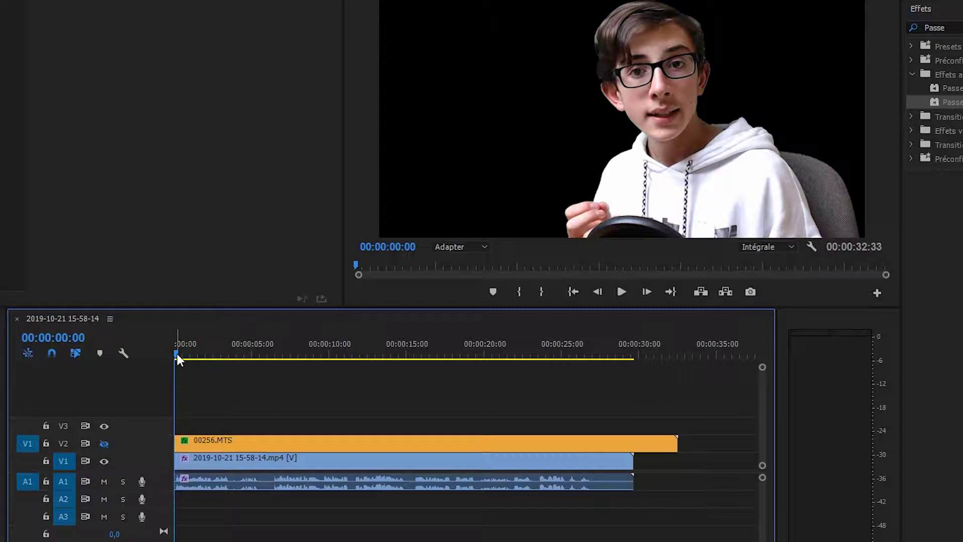
key(ctrl+s)
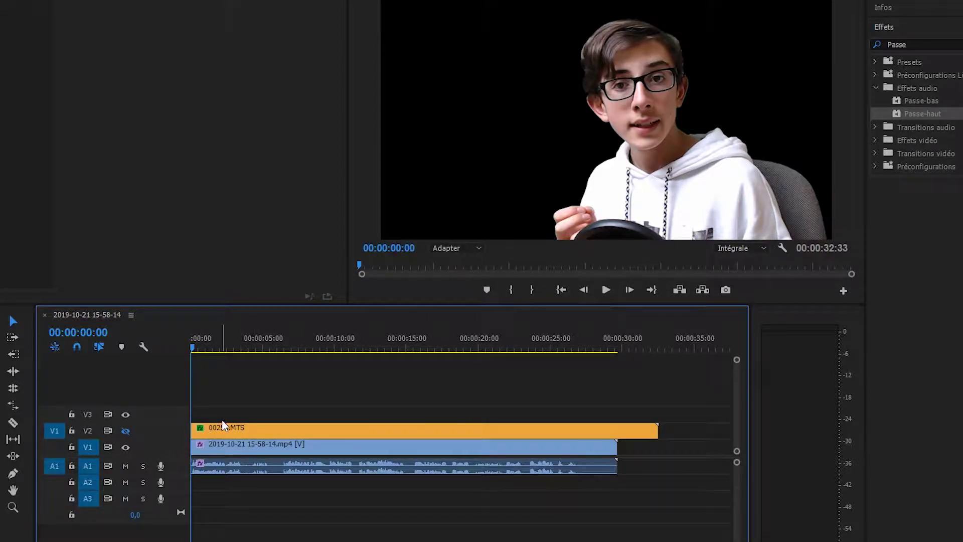
click(125, 431)
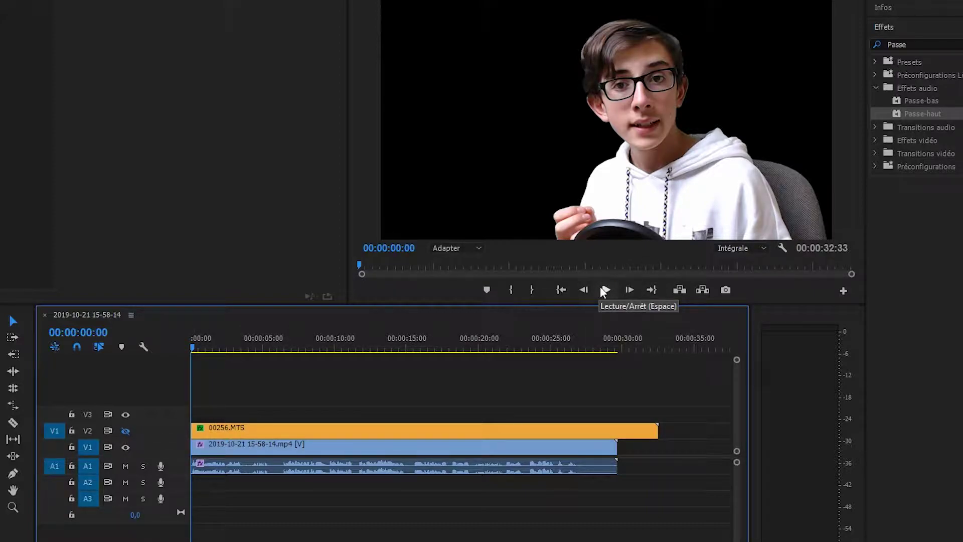
click(605, 290)
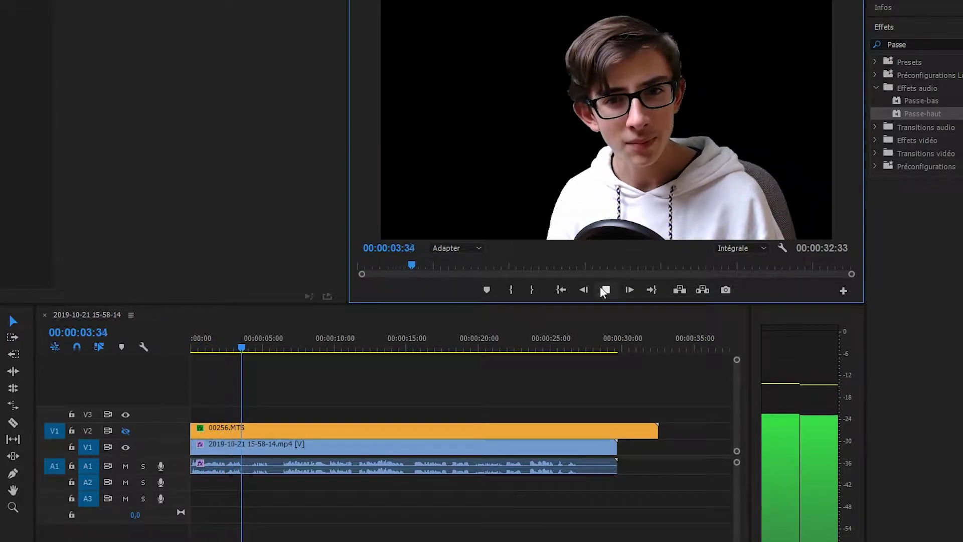
click(605, 290)
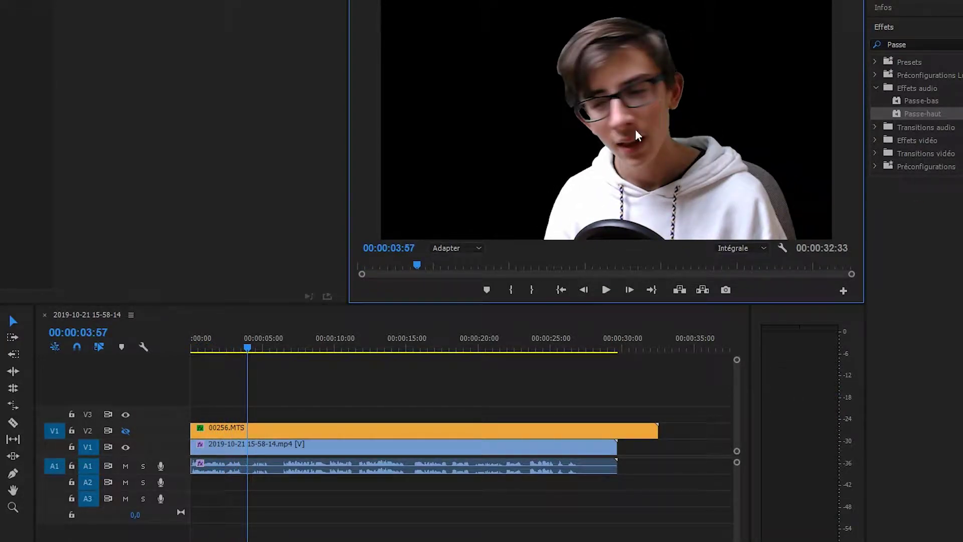
click(606, 290)
click(606, 290)
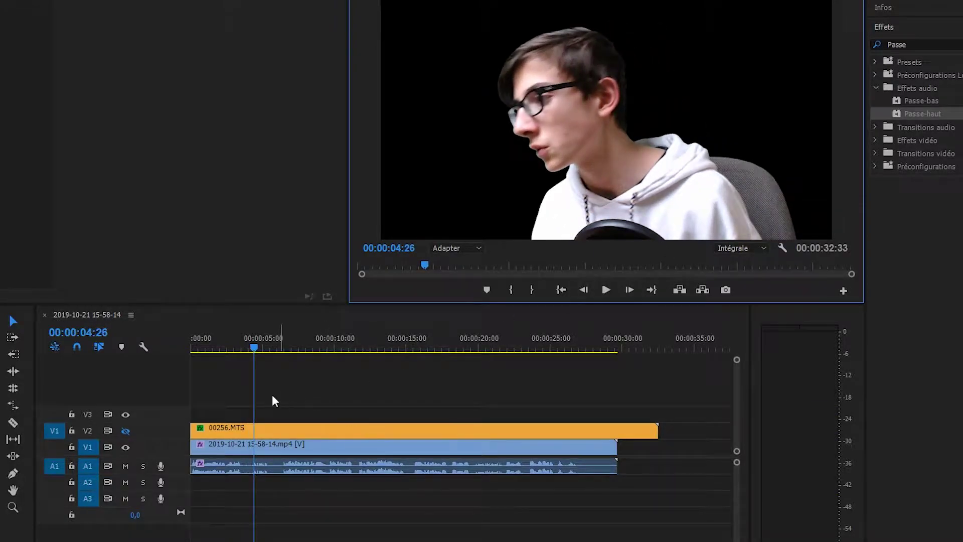
drag(252, 349, 245, 345)
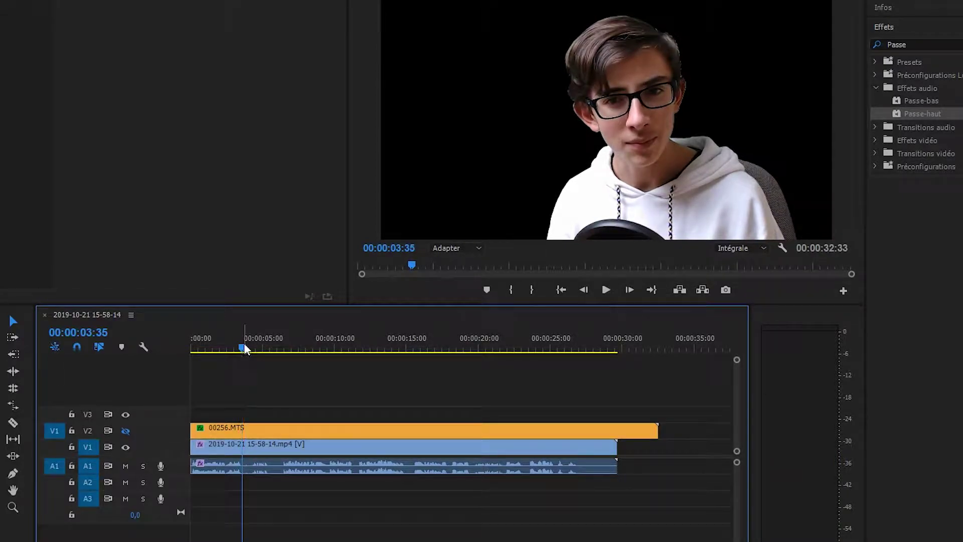
click(13, 423)
click(243, 444)
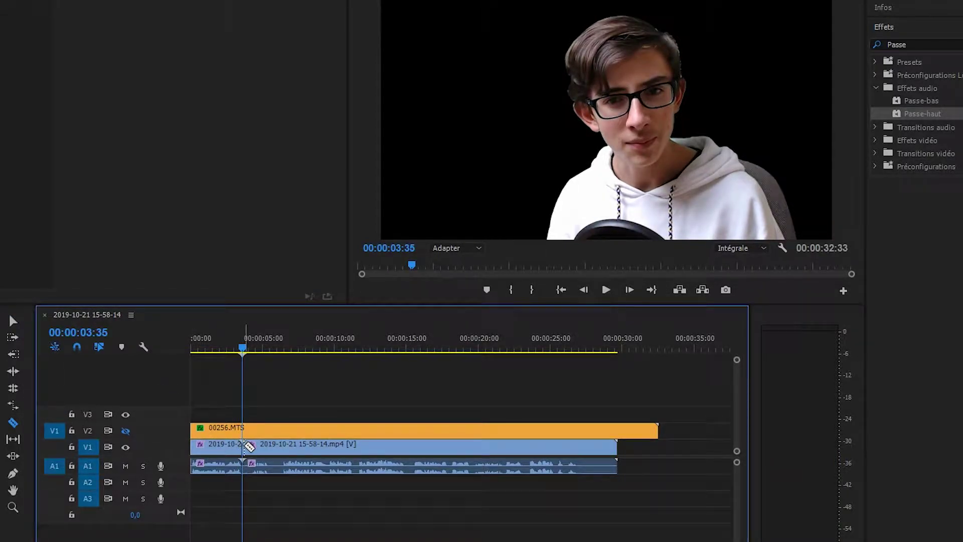
click(246, 429)
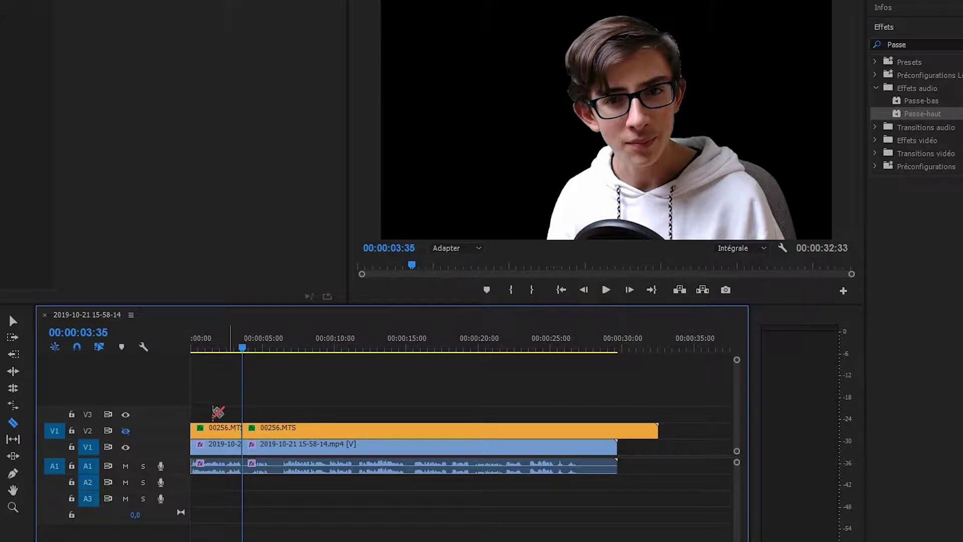
- Delete the 00256.MTS piece before the cut at 00:00:03:35 on track V2
click(13, 321)
click(217, 430)
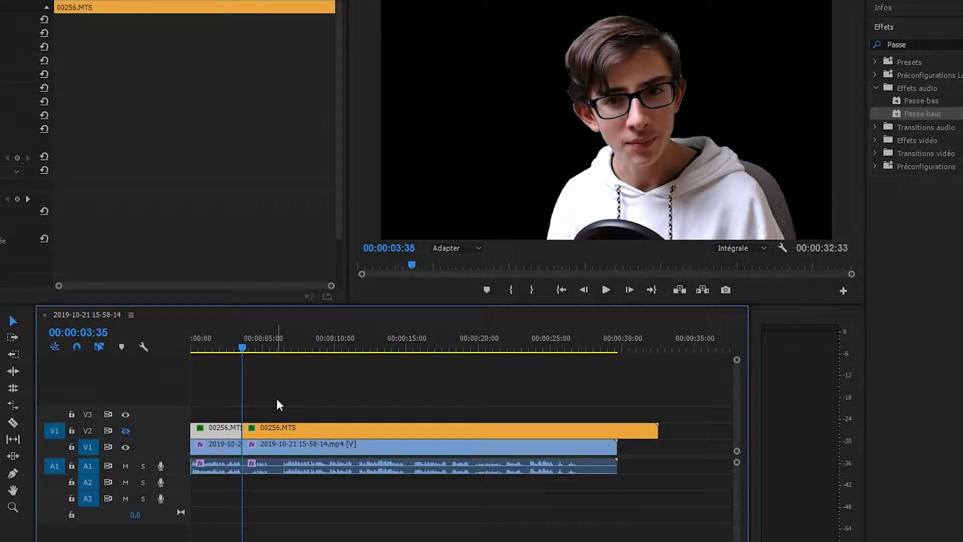
key(Delete)
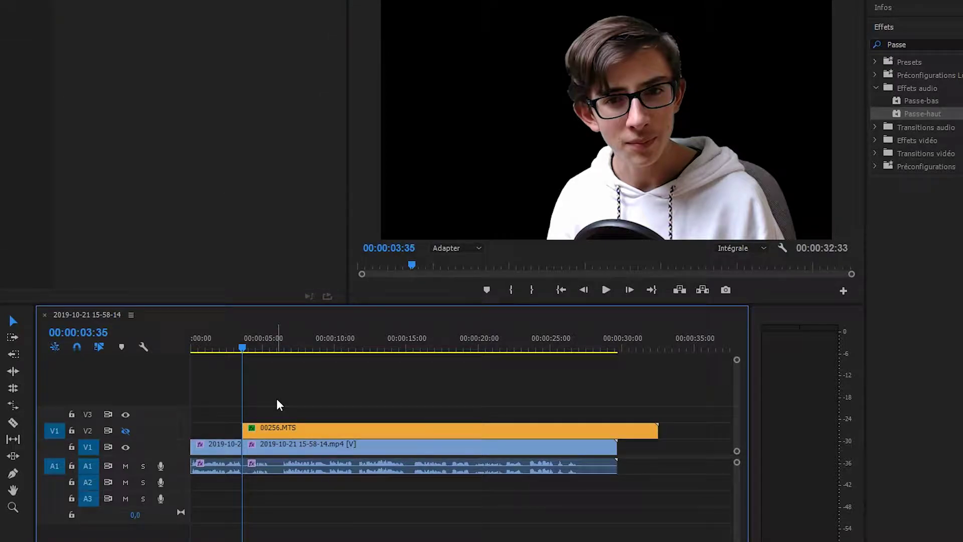
- Play on past the cut and find the start of the head turn frame by frame, placing the playhead at 00:00:03:59
click(607, 289)
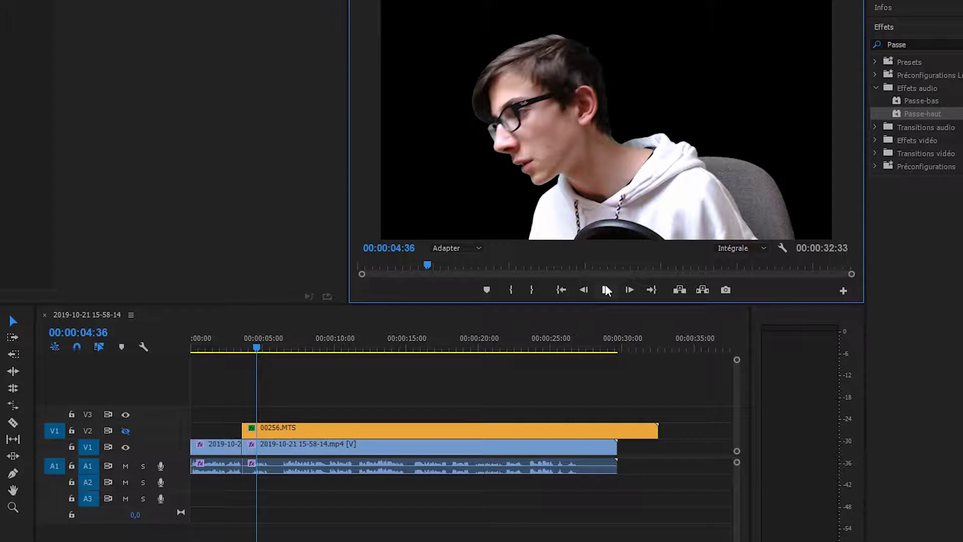
drag(262, 347, 253, 348)
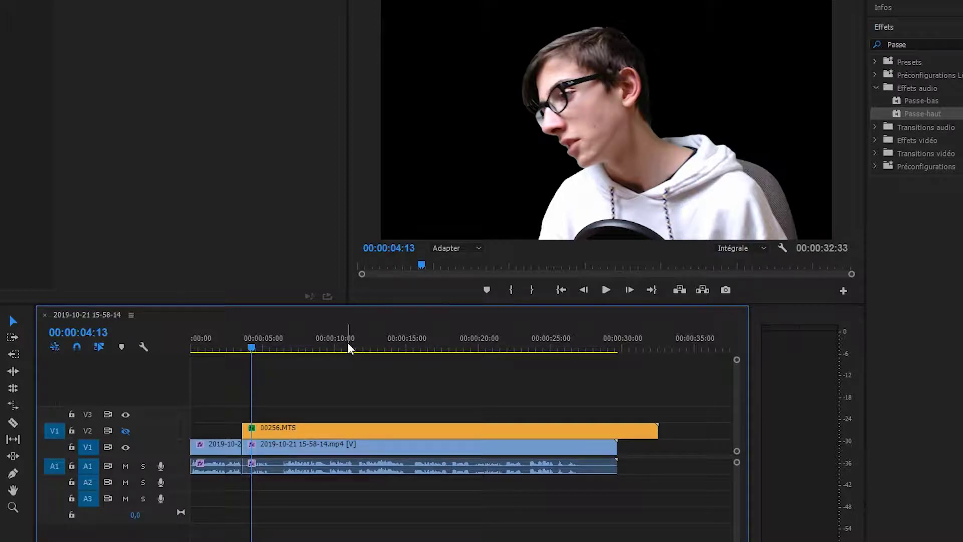
key(Left)
key(Left)
key(Left)
key(Left)
key(Left)
key(Left)
key(Left)
key(Left)
key(Left)
key(Left)
key(Left)
key(Left)
key(Left)
key(Left)
key(Right)
key(Right)
key(Right)
key(Right)
key(Right)
key(Right)
key(Right)
key(Right)
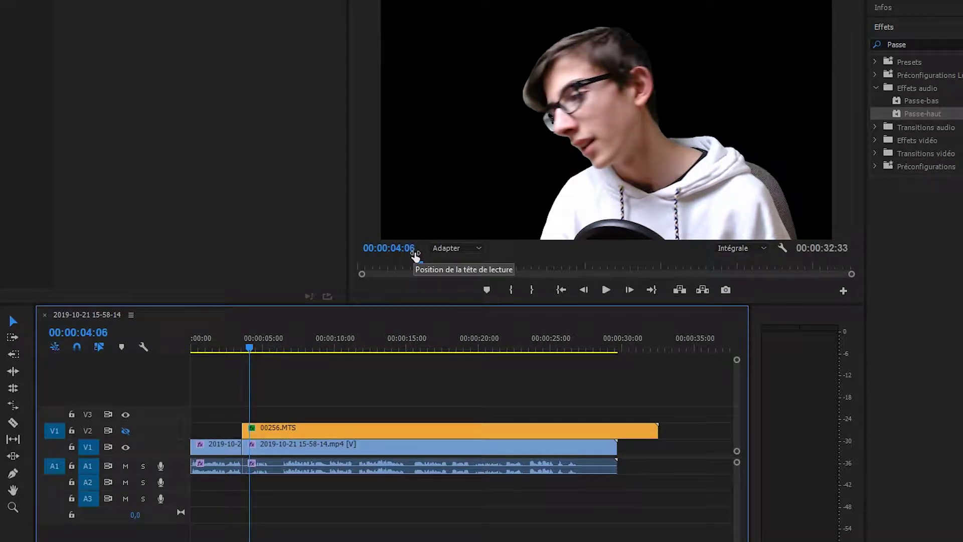
key(Left)
key(Left)
key(Left)
key(Left)
key(Left)
key(Left)
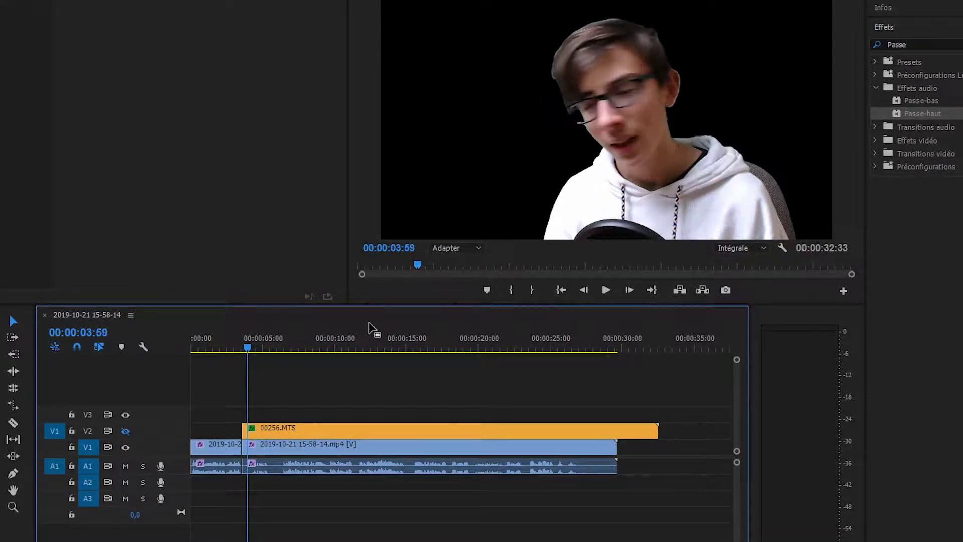
key(Right)
key(Right)
key(Right)
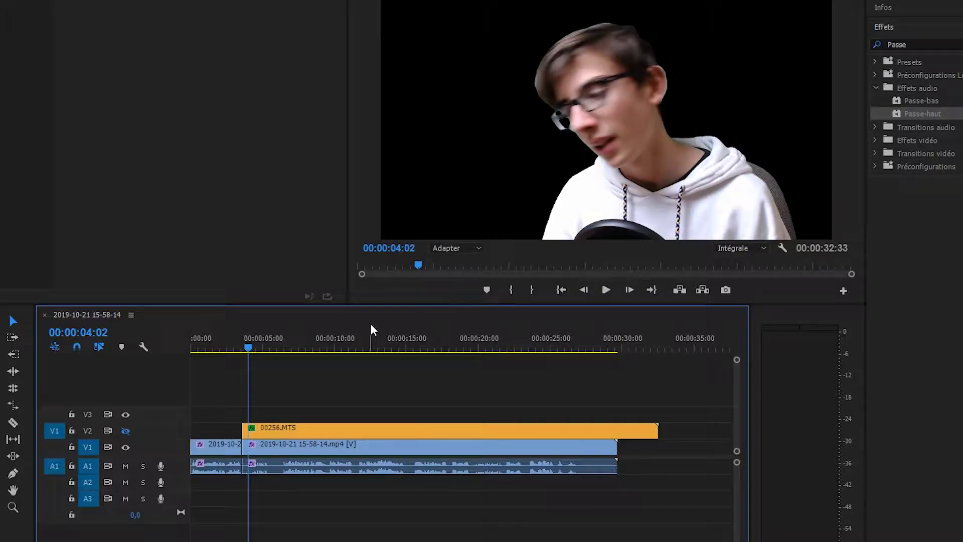
key(Left)
key(Left)
key(Left)
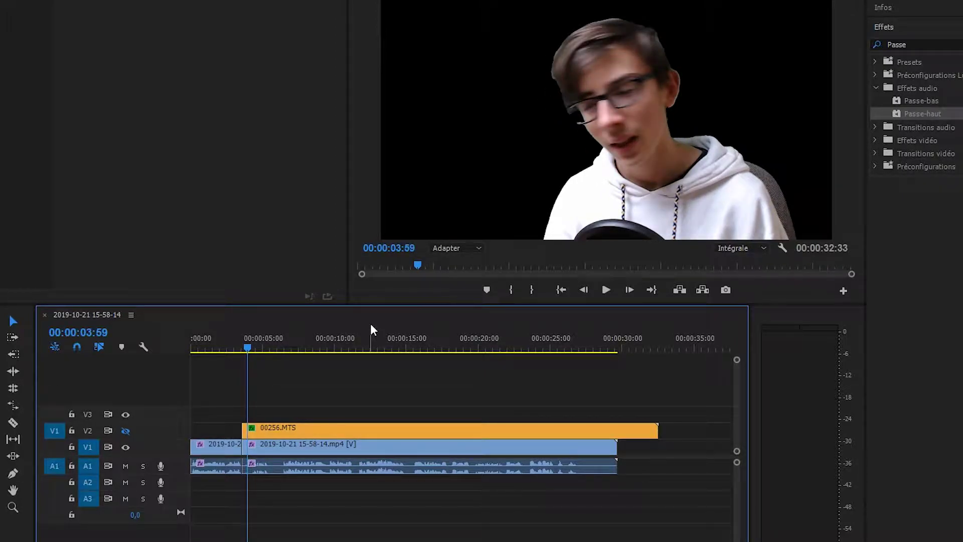
- Trim the start of 00256.MTS on track V2 to 00:00:03:59
click(13, 423)
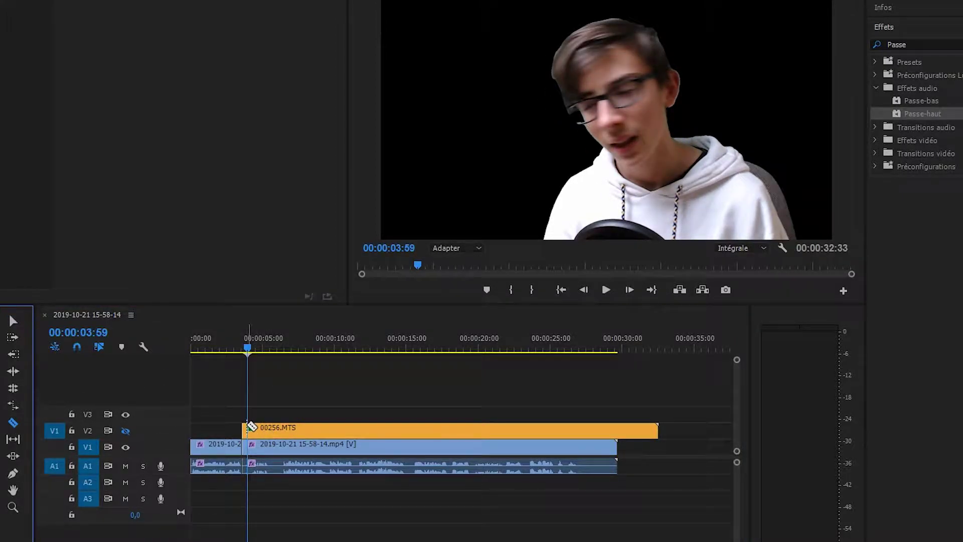
click(247, 429)
drag(244, 431, 251, 437)
click(198, 438)
click(13, 423)
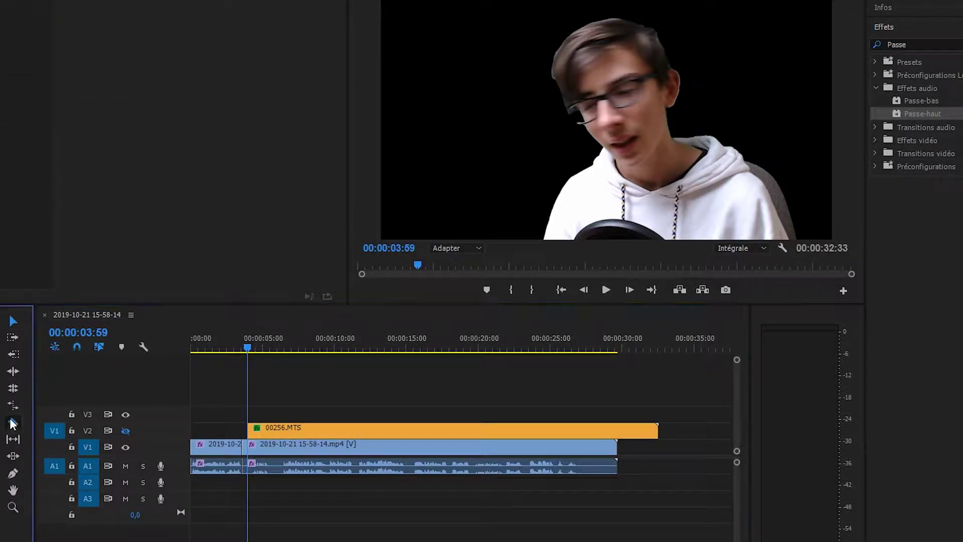
click(248, 444)
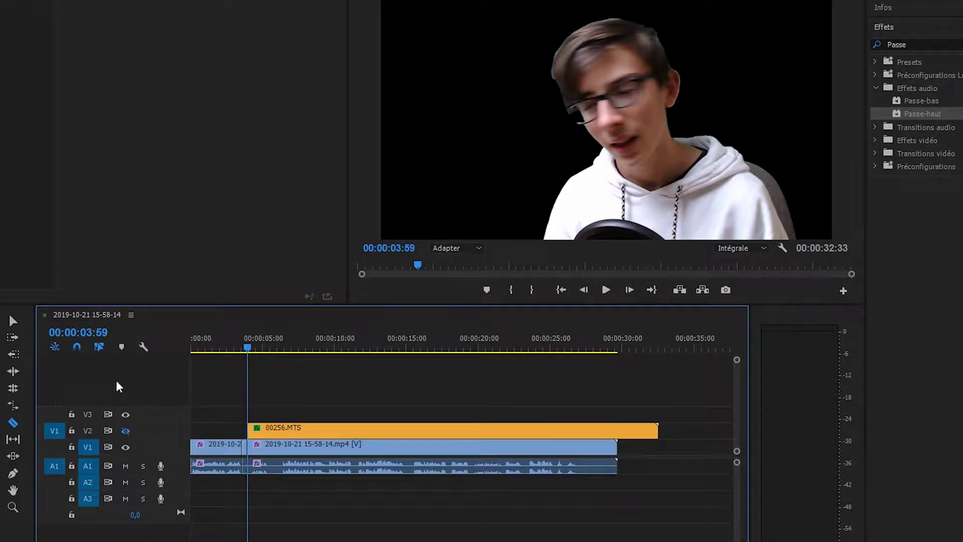
click(13, 321)
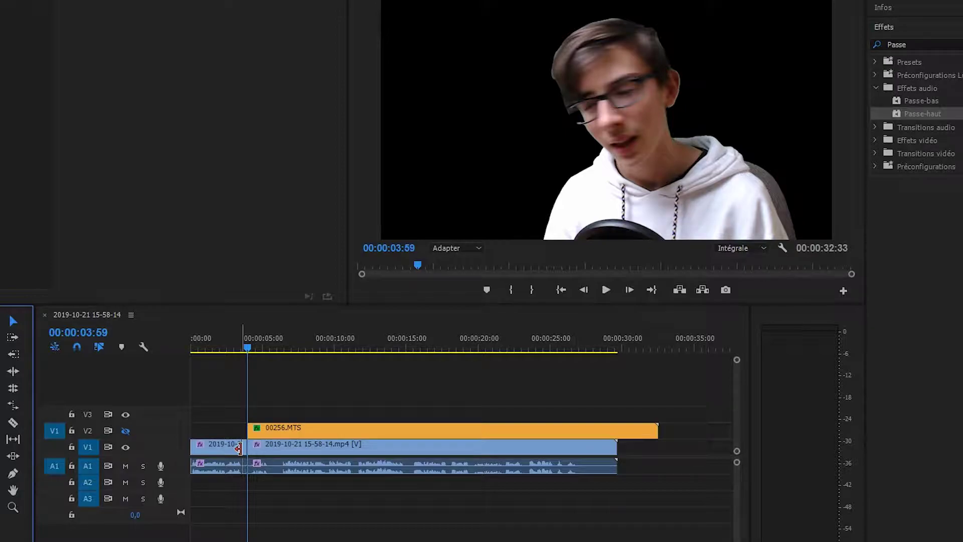
click(238, 448)
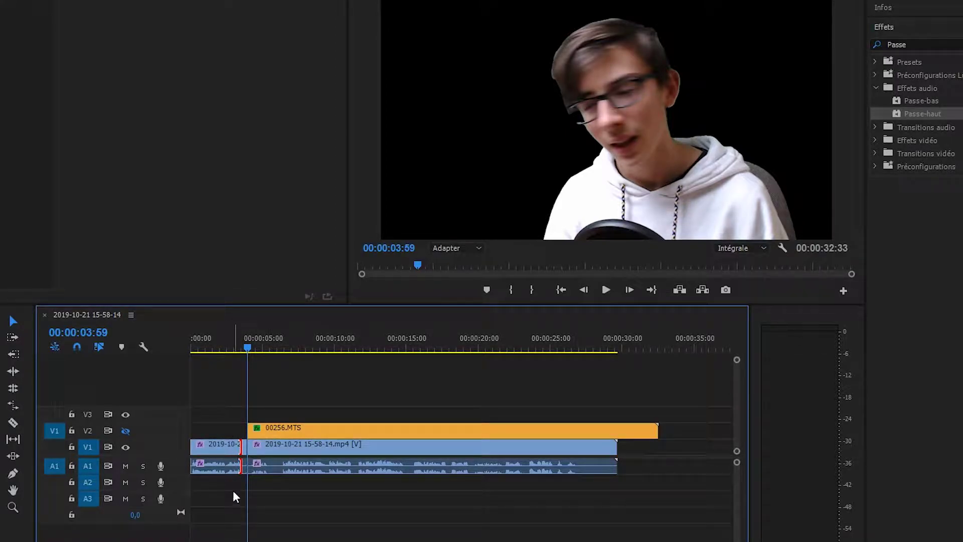
key(e)
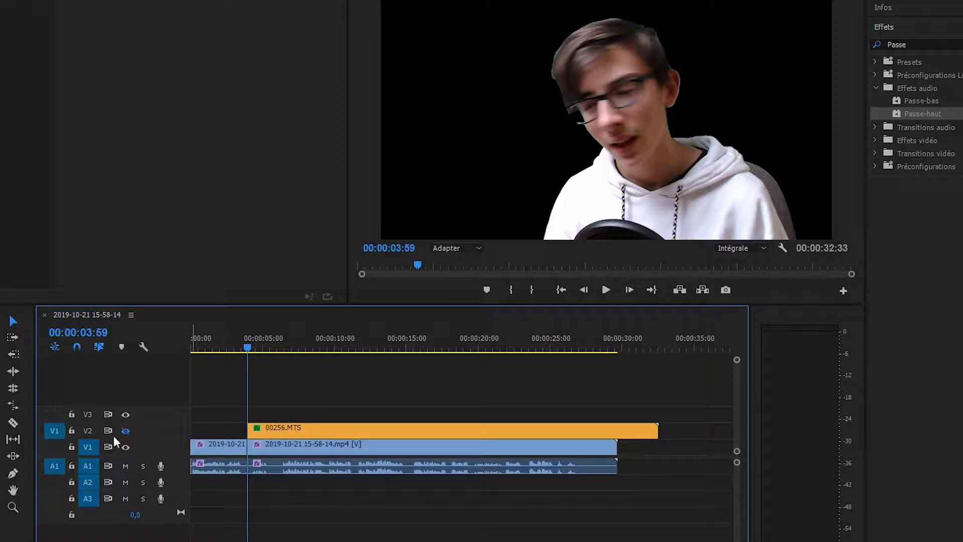
- Show video track V2 again and play the sequence from the start past the camera change
click(125, 430)
click(203, 348)
drag(203, 349, 191, 349)
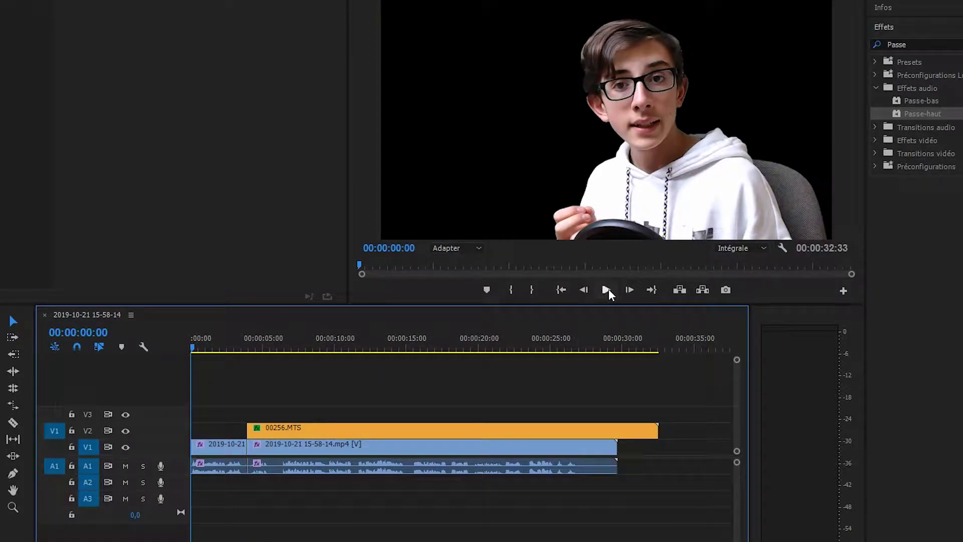
click(606, 290)
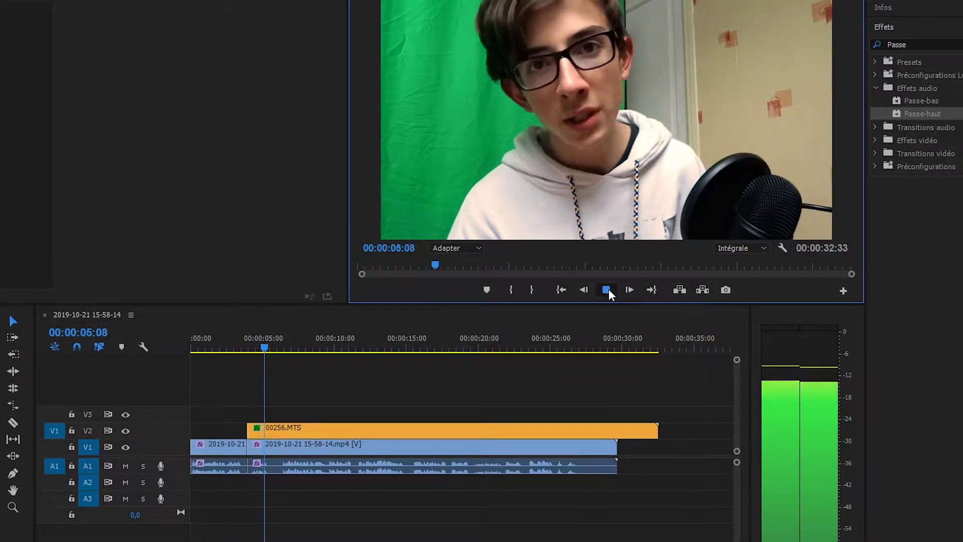
click(608, 290)
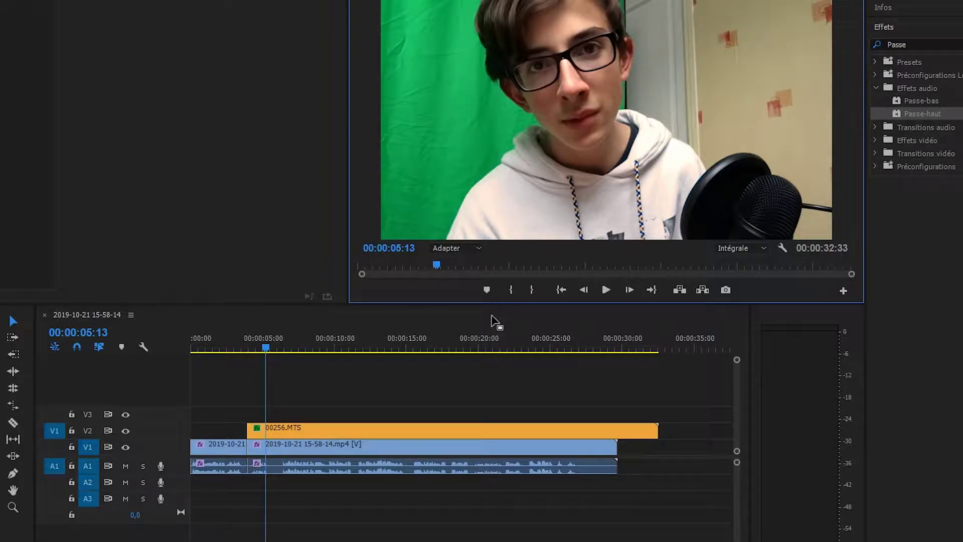
- Turn off timeline snapping and shift 00256.MTS slightly earlier on track V2 to synchronise it with the audio
click(248, 349)
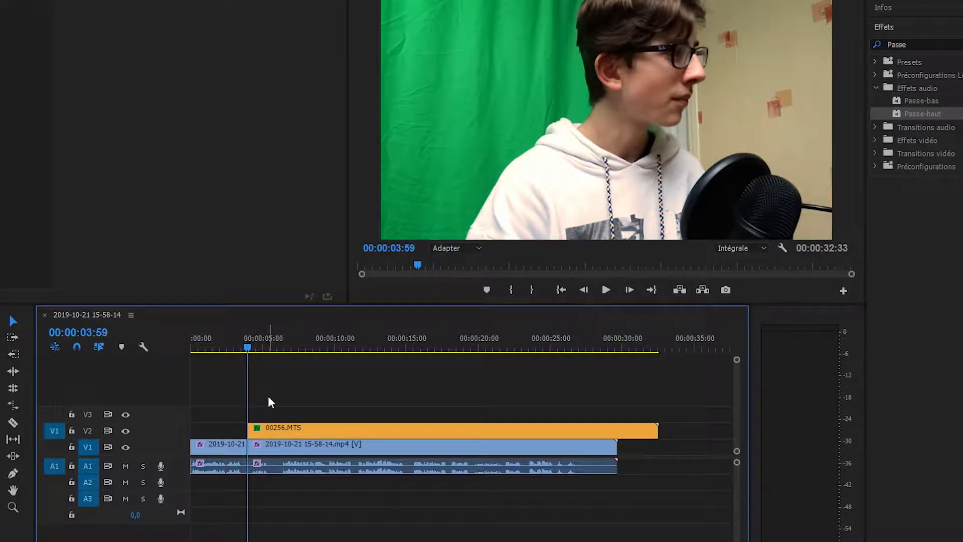
mouse_move(262, 426)
mouse_down()
mouse_move(283, 430)
mouse_move(229, 431)
mouse_move(274, 427)
mouse_up()
click(272, 409)
click(77, 346)
mouse_move(284, 427)
mouse_down()
mouse_move(259, 429)
mouse_move(271, 429)
mouse_up()
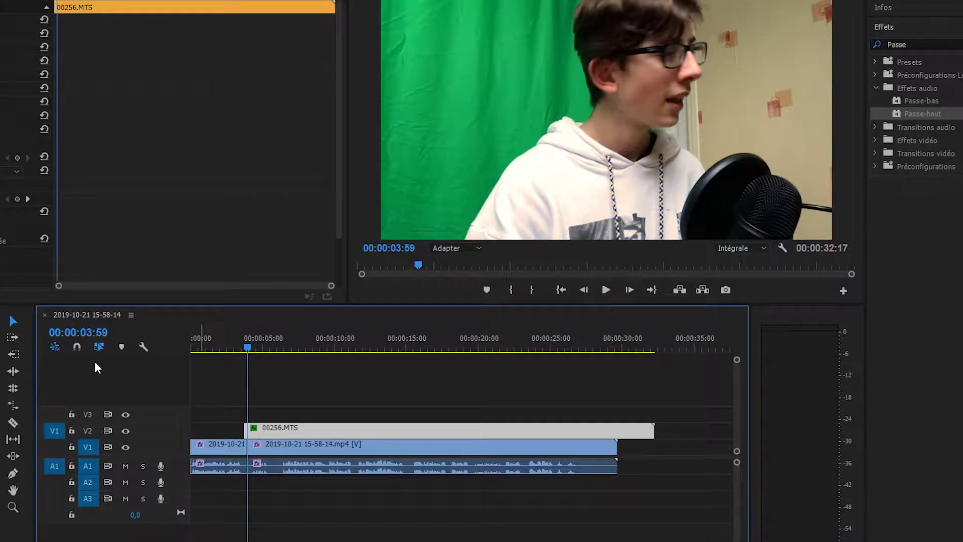
key(s)
drag(272, 429, 267, 431)
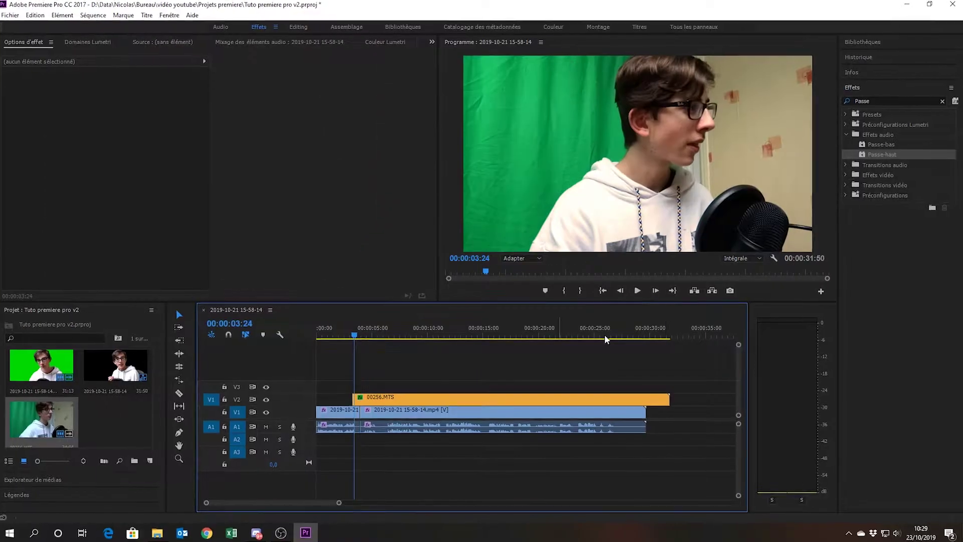
- Shift 00256.MTS slightly later on track V2 and play back the passage to check the sync
click(638, 290)
drag(382, 401, 386, 408)
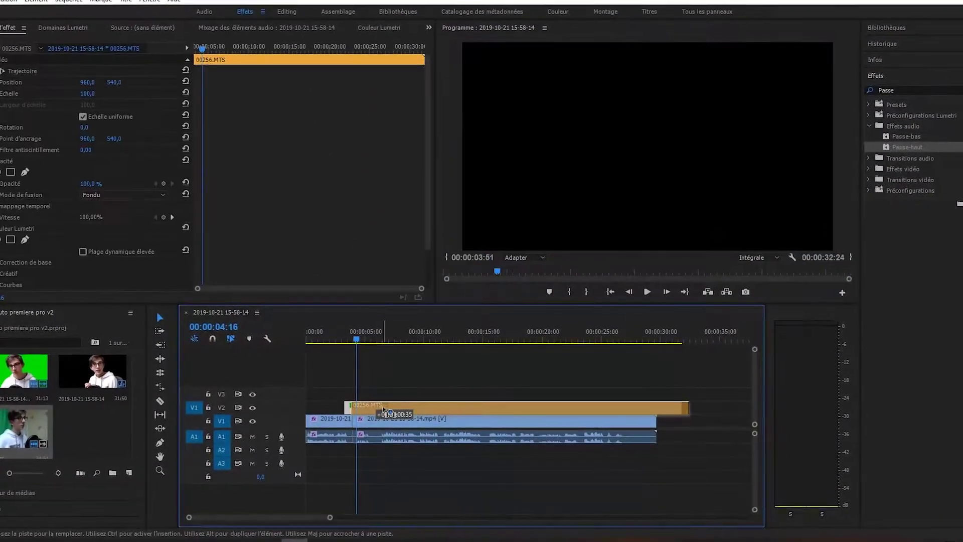
click(647, 291)
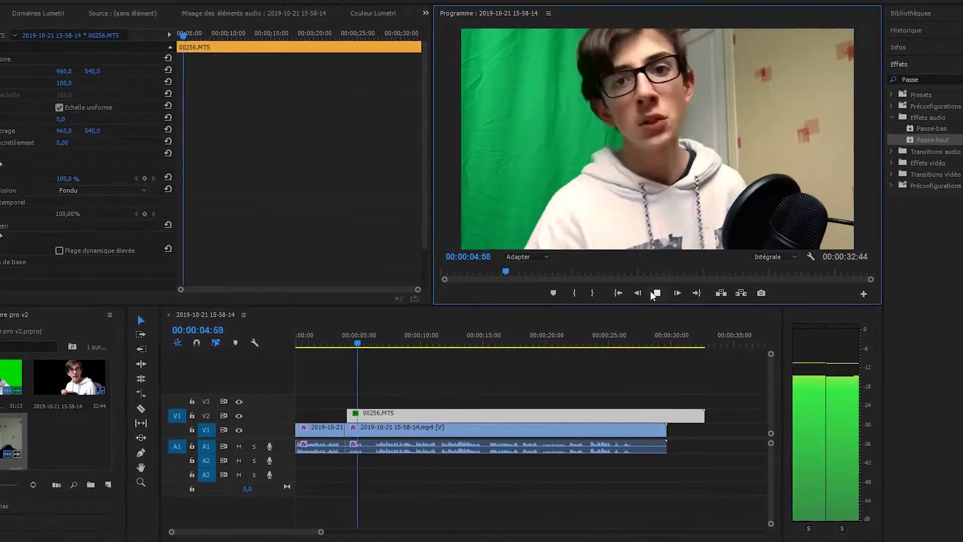
click(655, 294)
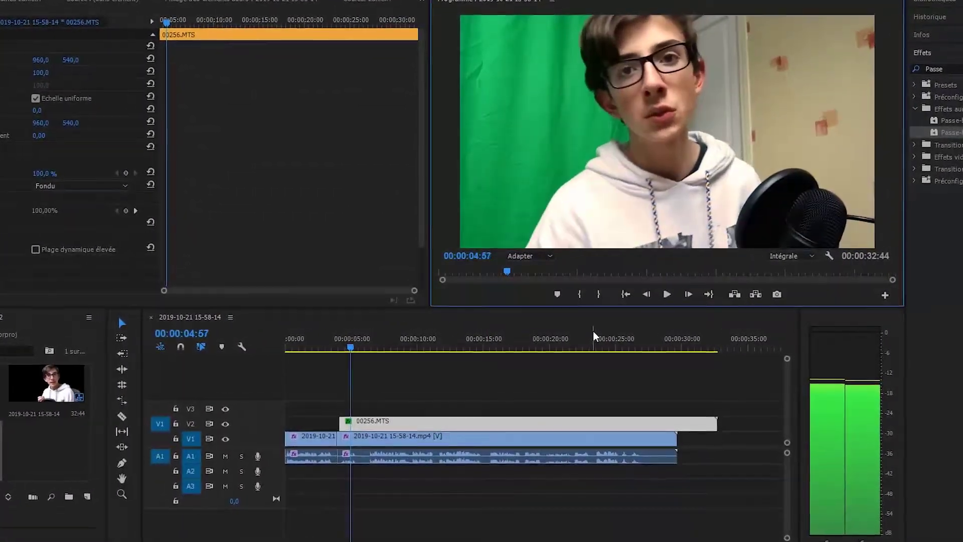
- Turn timeline snapping back on and play back the passage around the change from the keyed shot to 00256.MTS
click(358, 425)
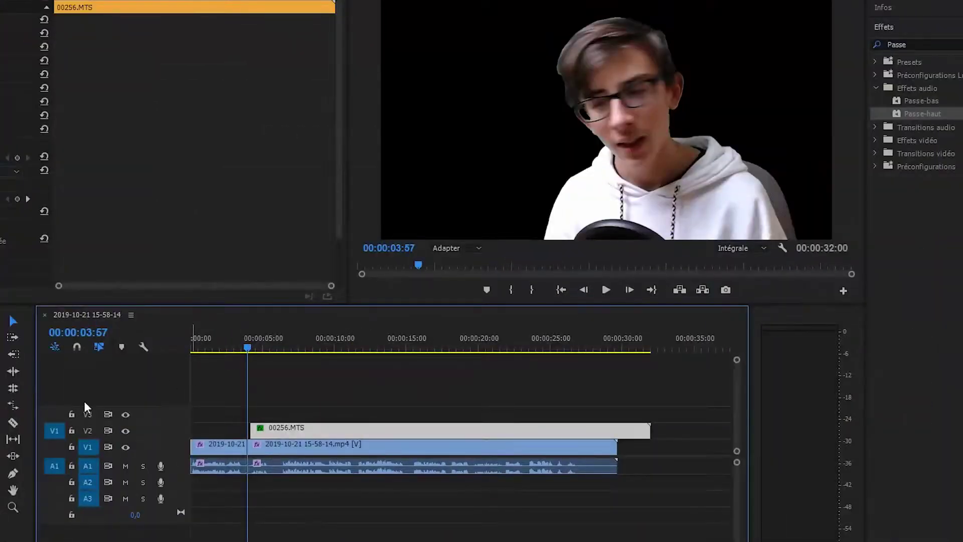
click(78, 347)
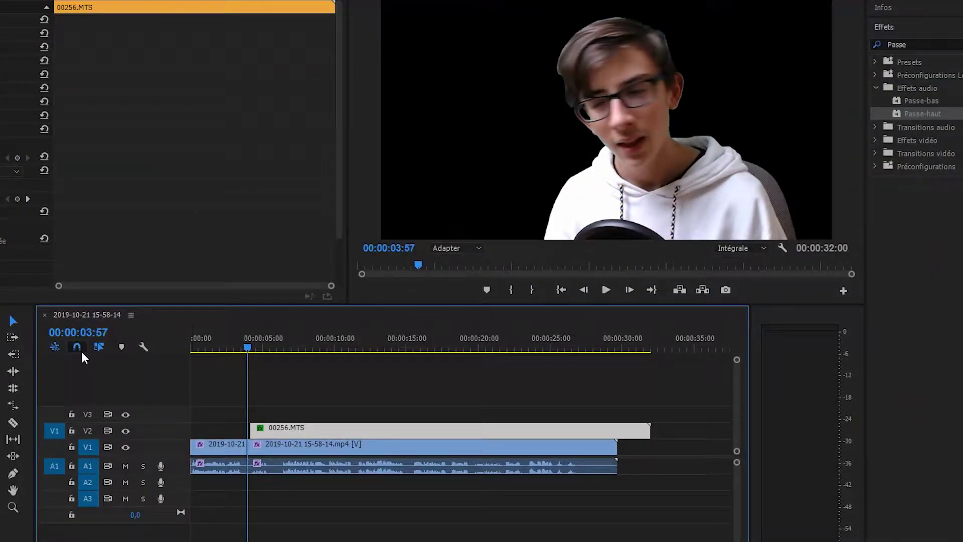
click(206, 338)
click(605, 294)
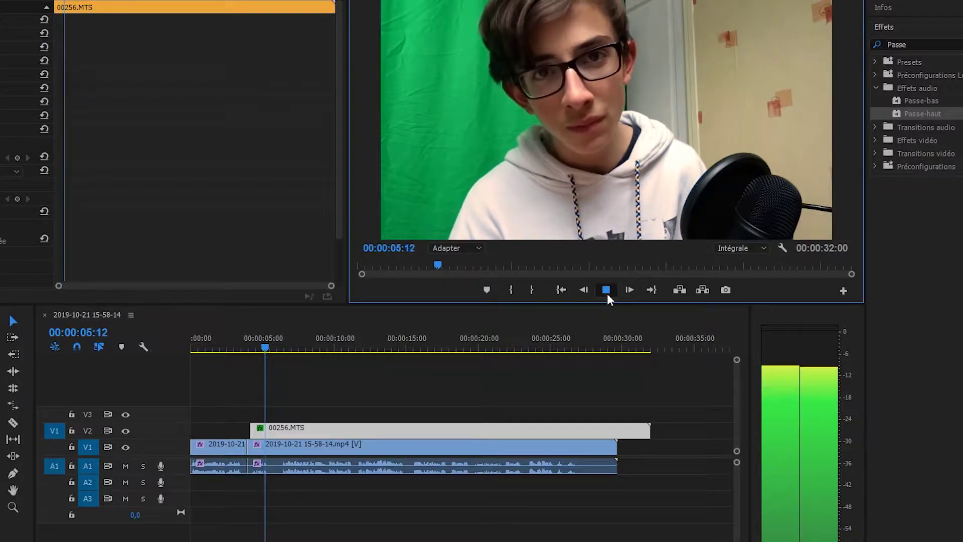
click(607, 291)
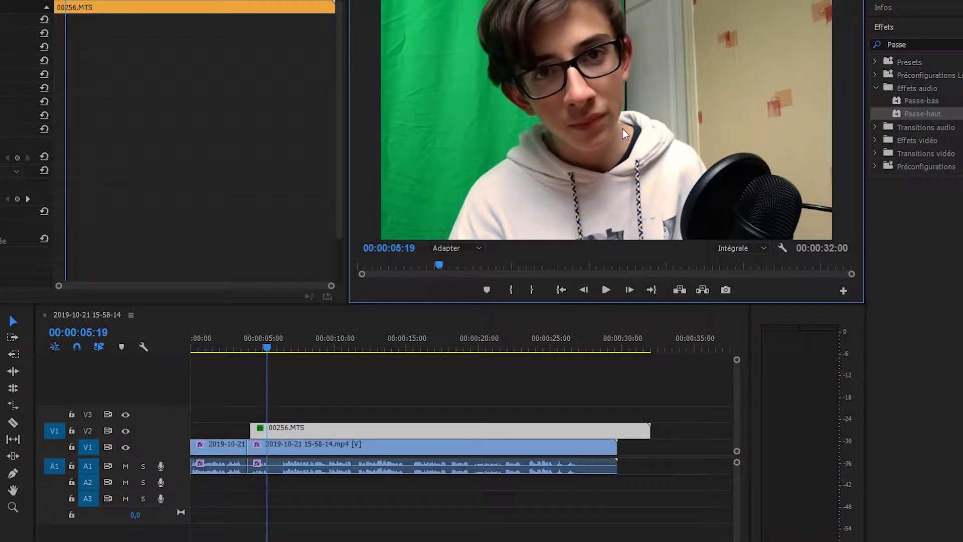
click(236, 346)
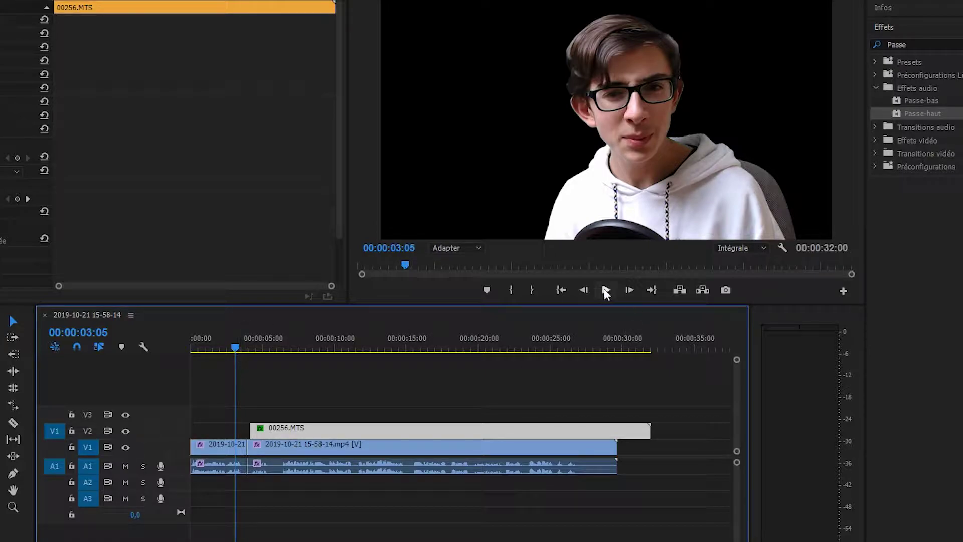
click(606, 291)
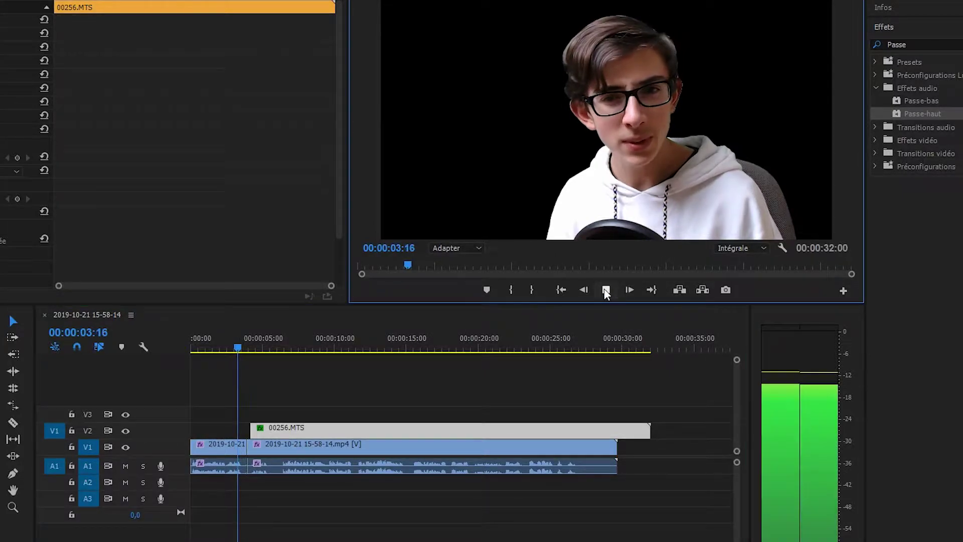
click(606, 291)
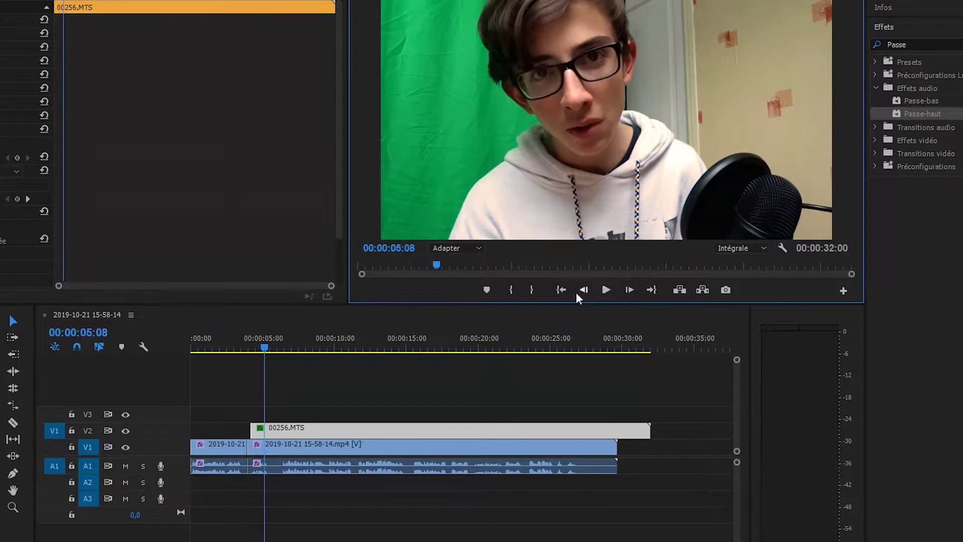
drag(238, 344, 239, 345)
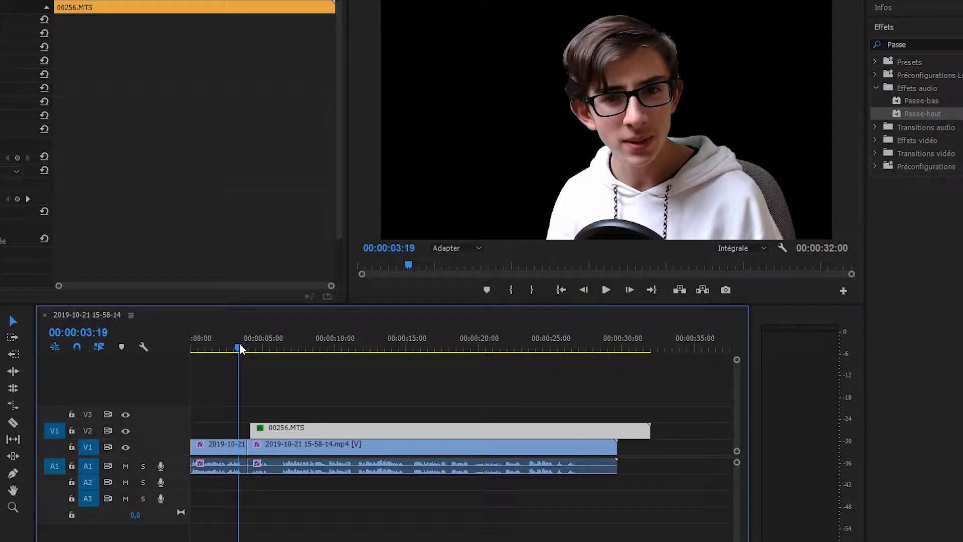
click(239, 345)
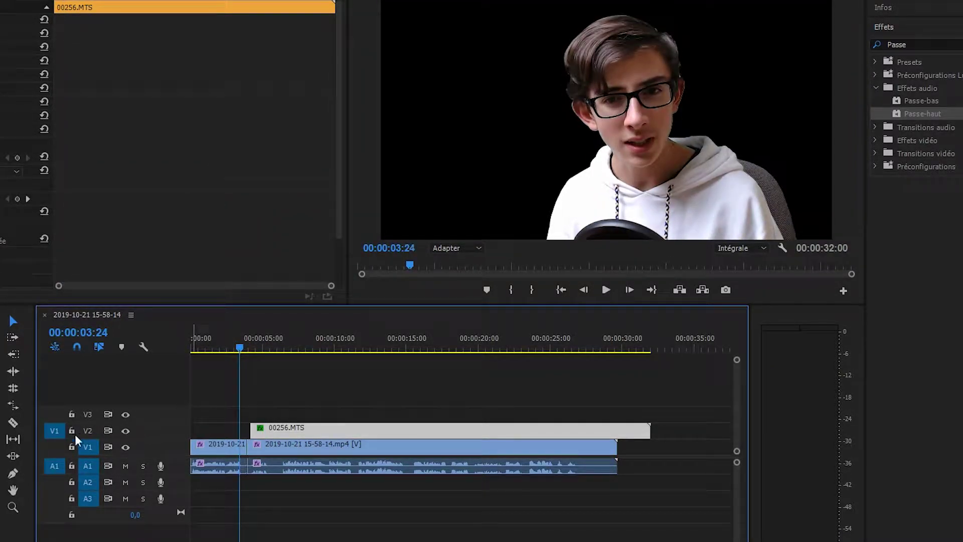
key(shift+Right)
click(18, 423)
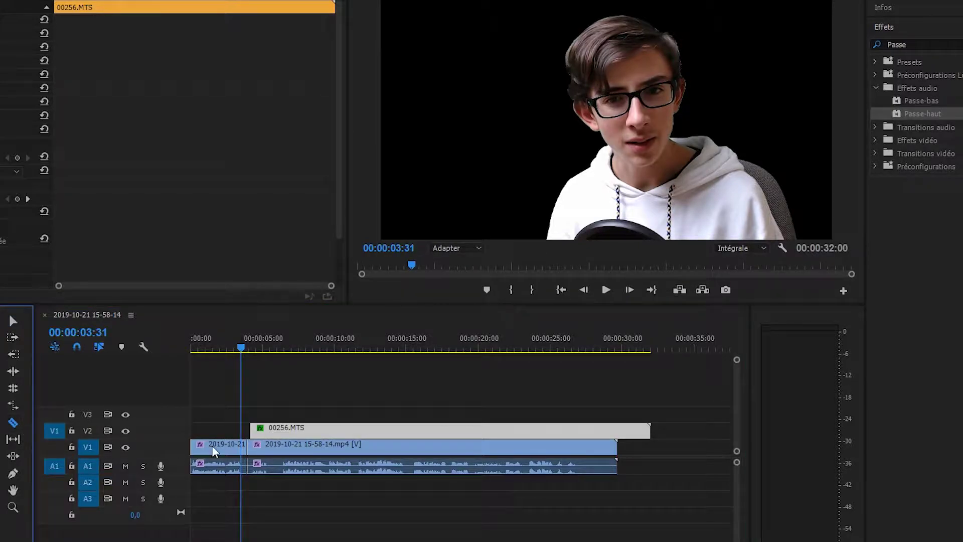
click(247, 446)
key(Right)
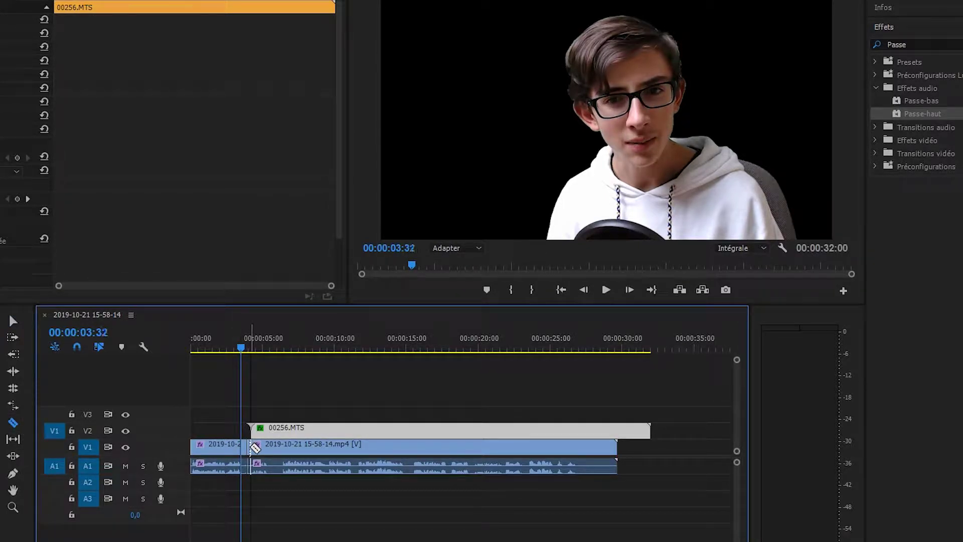
click(251, 346)
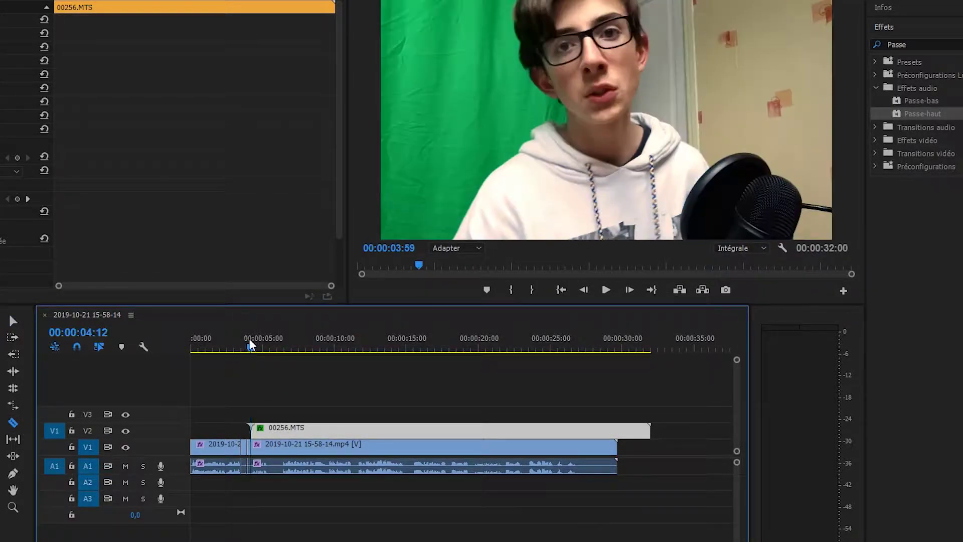
click(251, 447)
key(v)
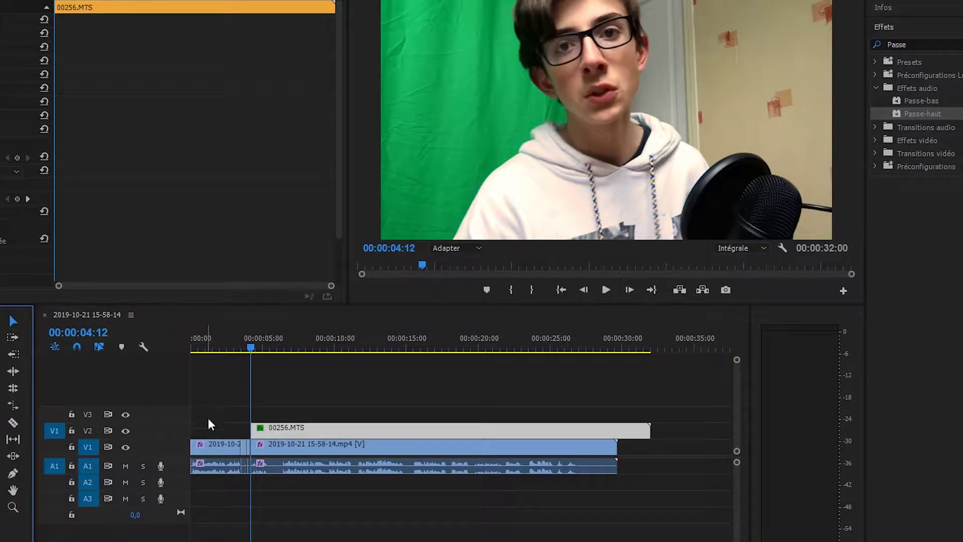
- Ripple-delete the short pieces between 00:00:03:31 and 00:00:04:12 and play the sequence from the start past the camera change
click(243, 435)
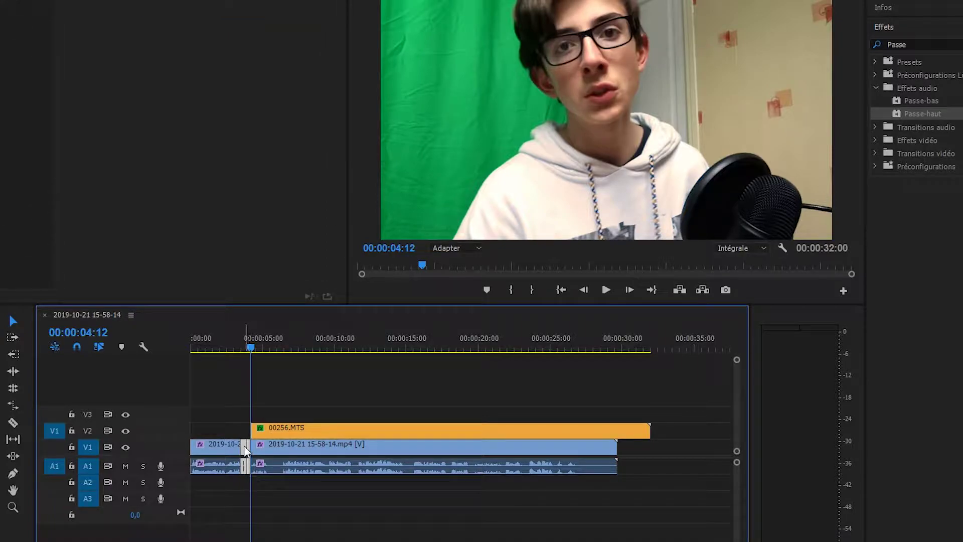
right_click(245, 448)
click(332, 45)
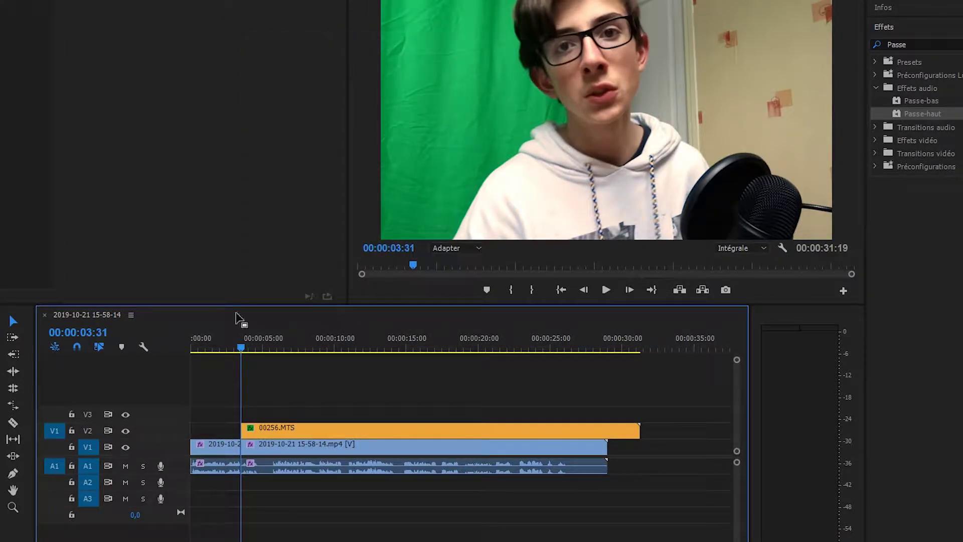
click(193, 348)
click(599, 291)
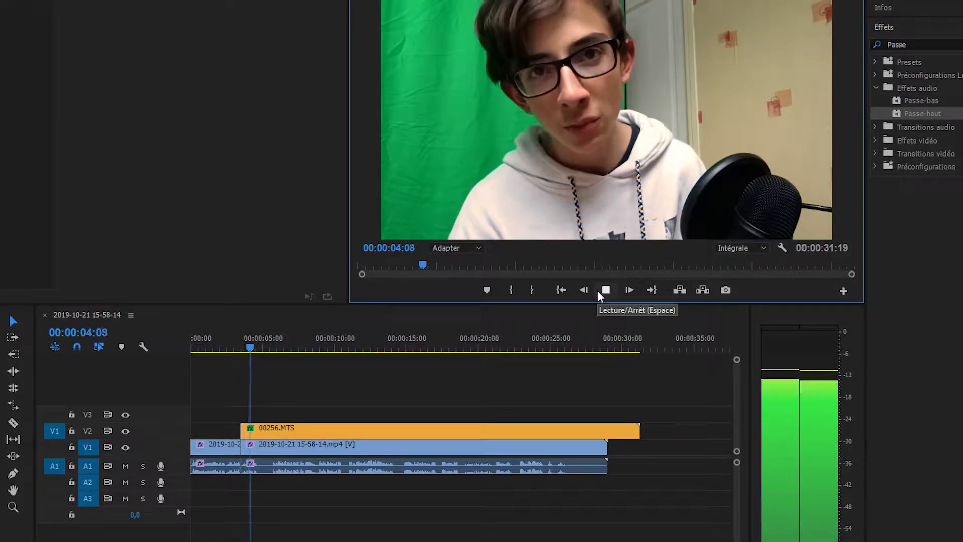
click(599, 290)
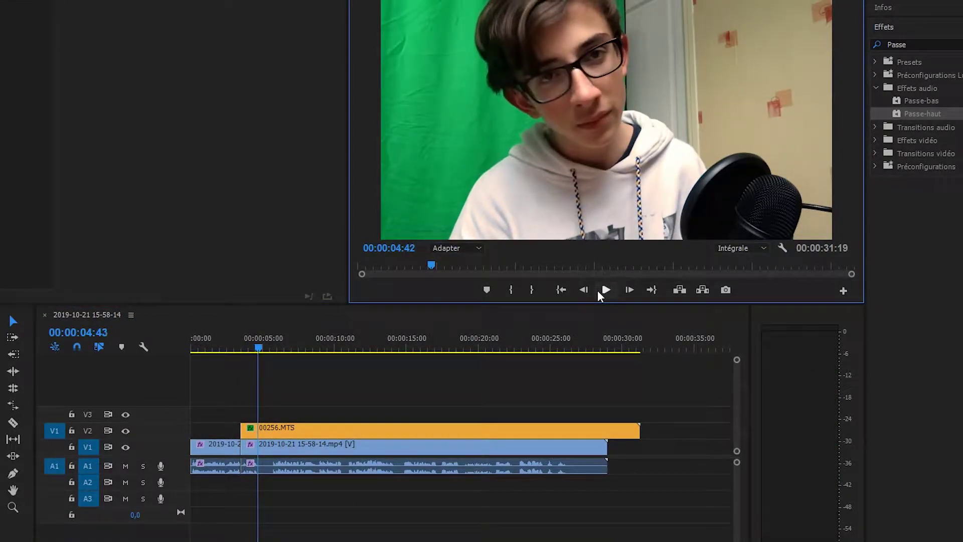
click(19, 423)
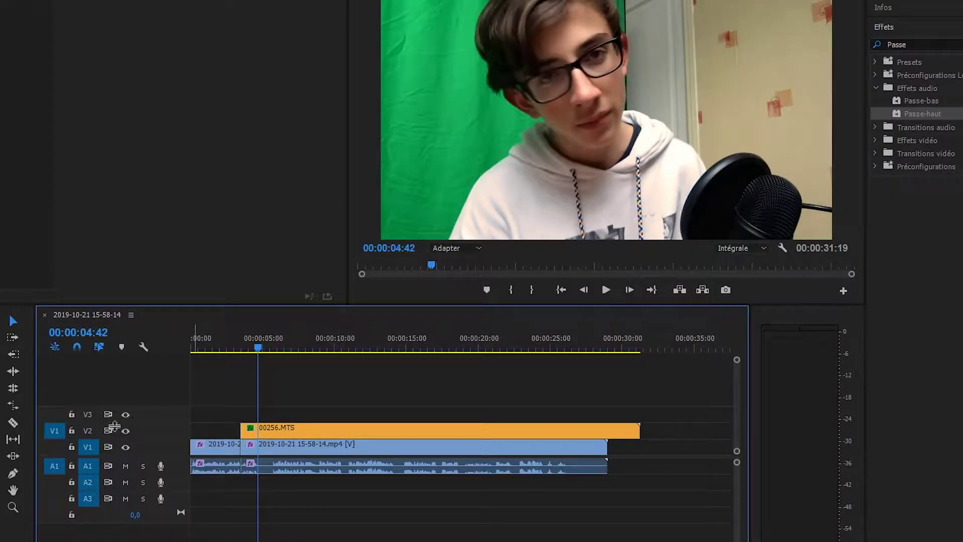
click(14, 423)
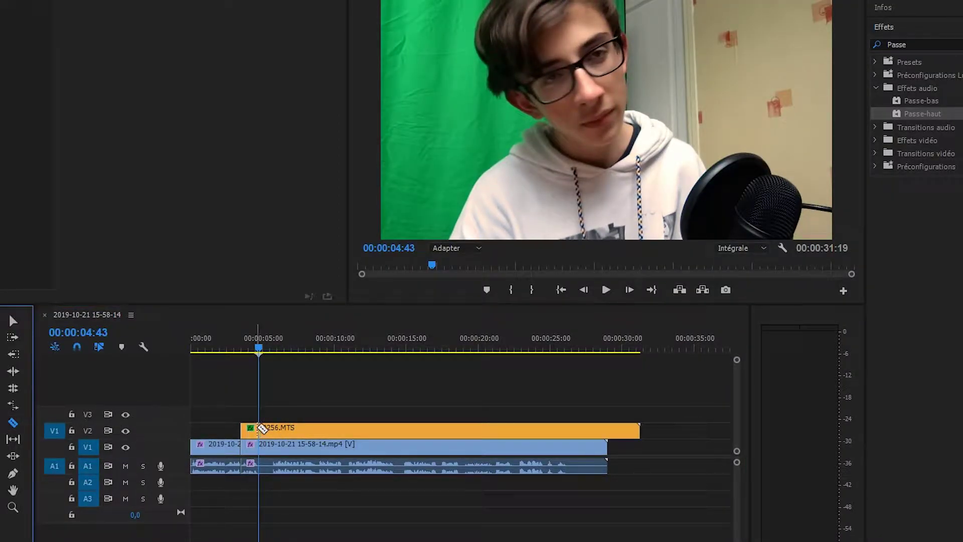
click(259, 428)
click(259, 446)
click(14, 321)
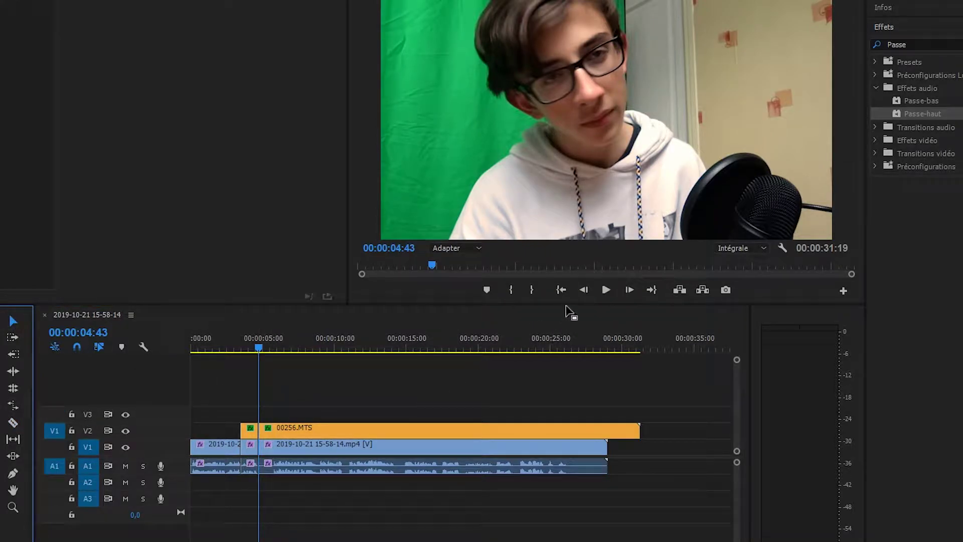
click(605, 289)
click(605, 289)
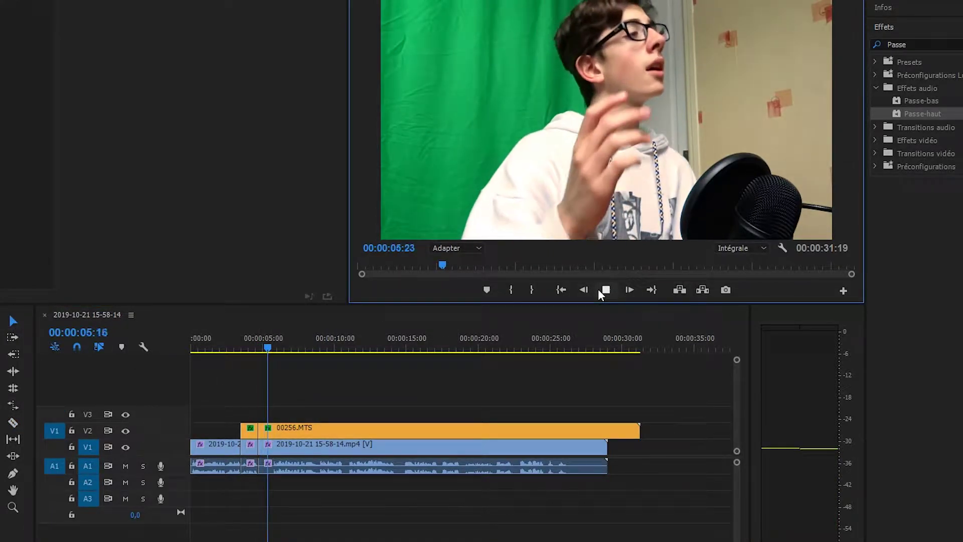
click(125, 431)
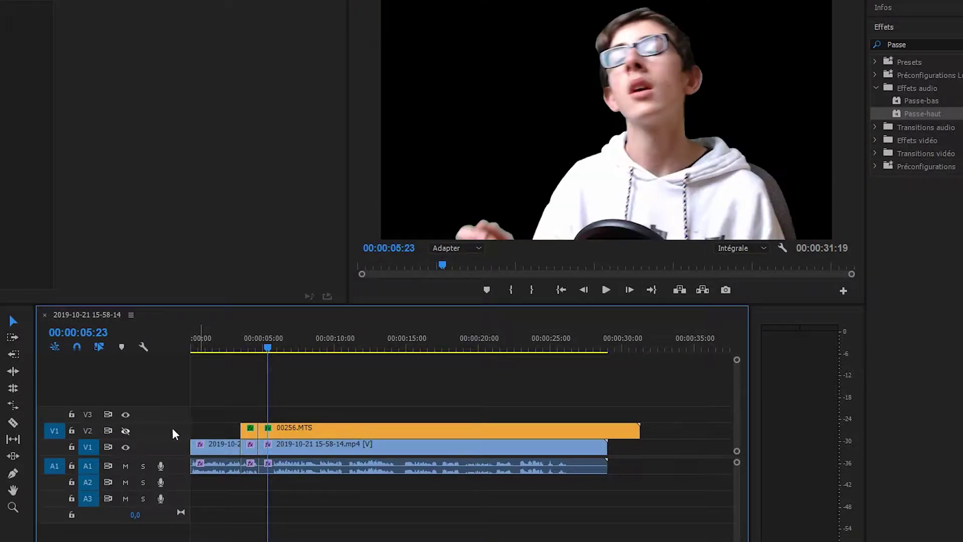
click(613, 291)
click(273, 340)
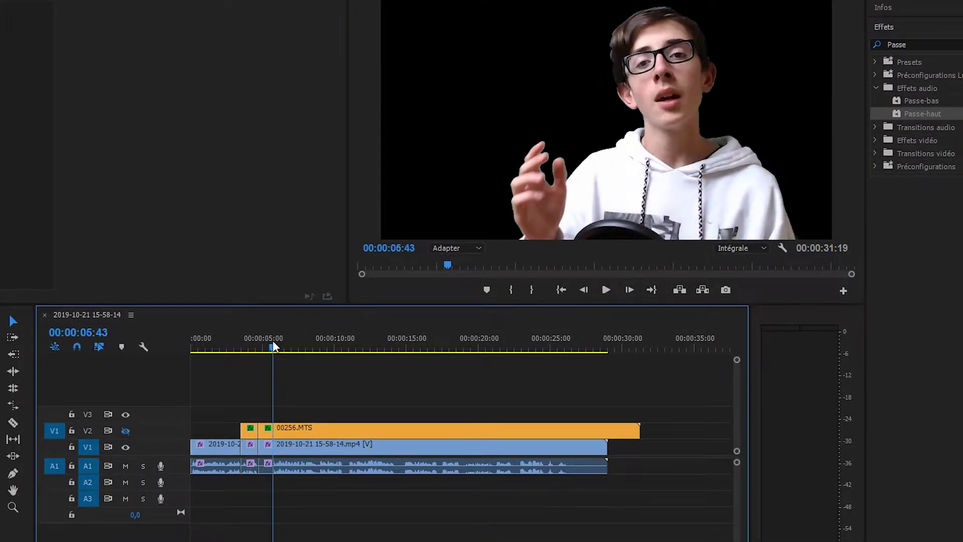
click(14, 423)
key(ctrl+k)
click(11, 320)
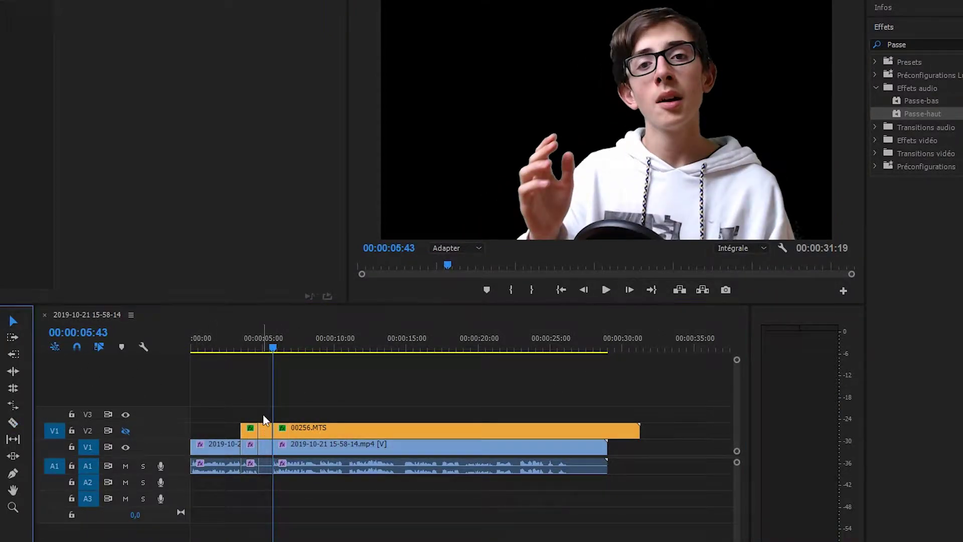
- Ripple-delete the one-second section between 00:00:04:43 and 00:00:05:43 and play back from 00:00:02:32 to check the cut
right_click(264, 445)
click(376, 42)
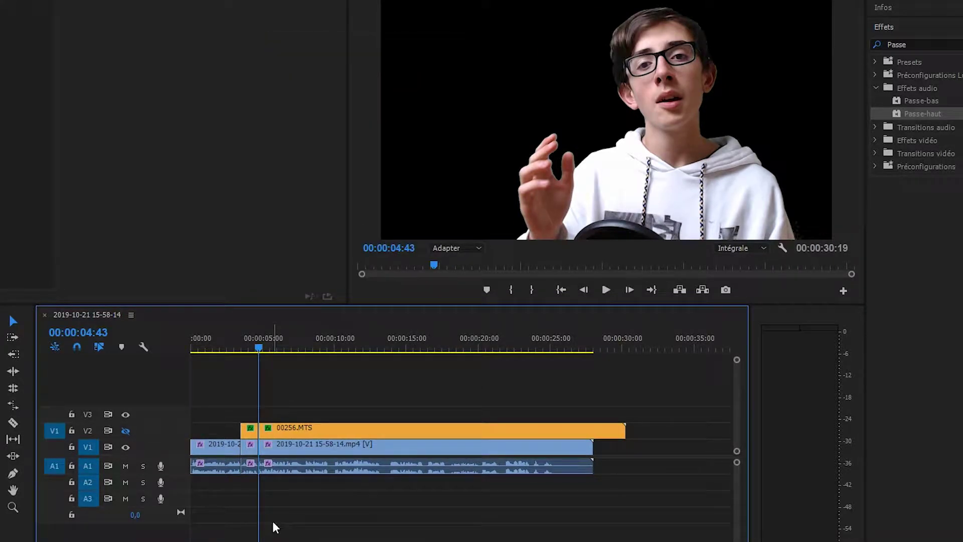
click(227, 343)
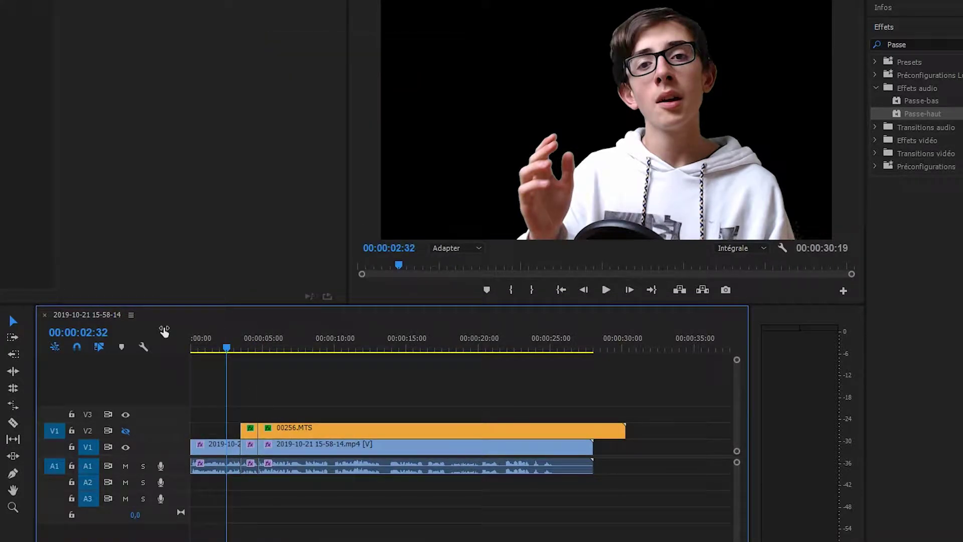
click(606, 290)
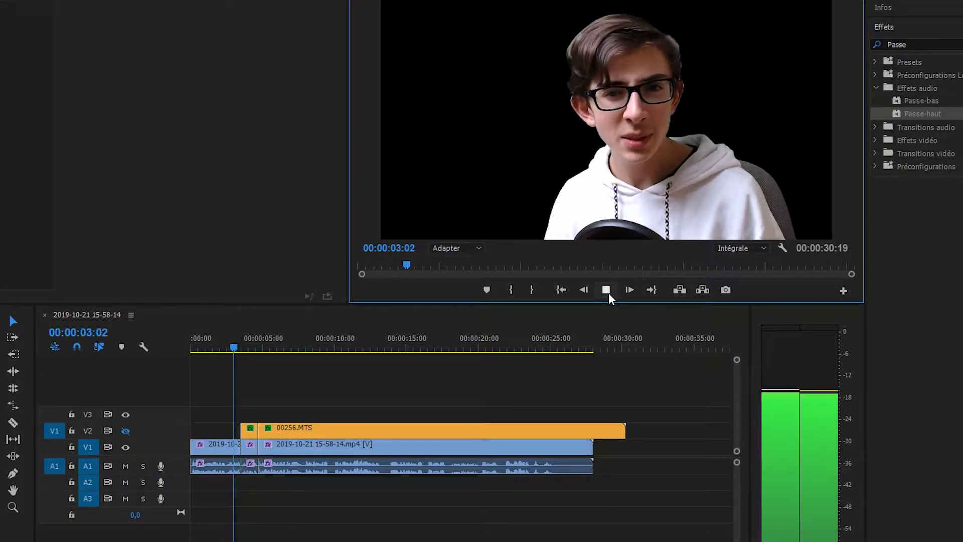
click(609, 292)
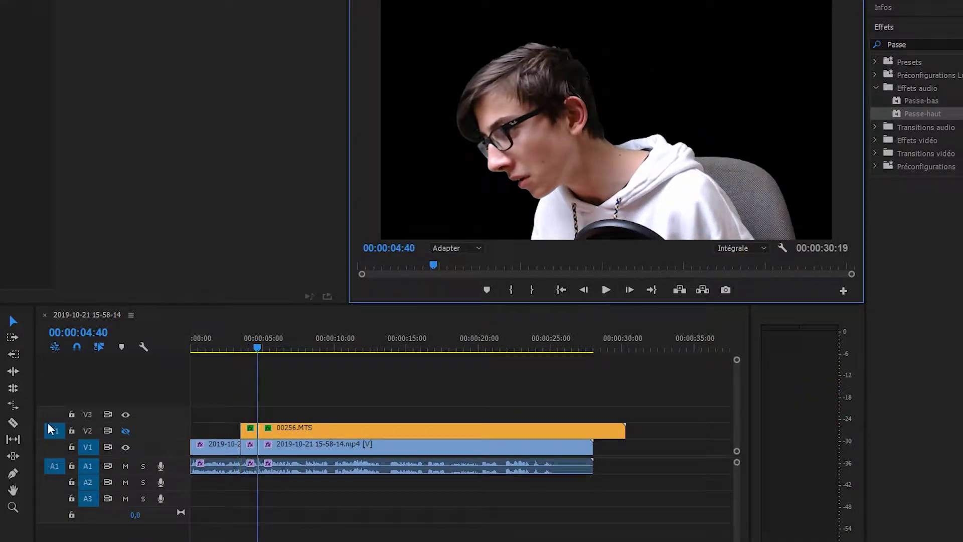
- Switch video track V2 on and off to compare the two camera angles around the new cut
click(126, 430)
click(237, 350)
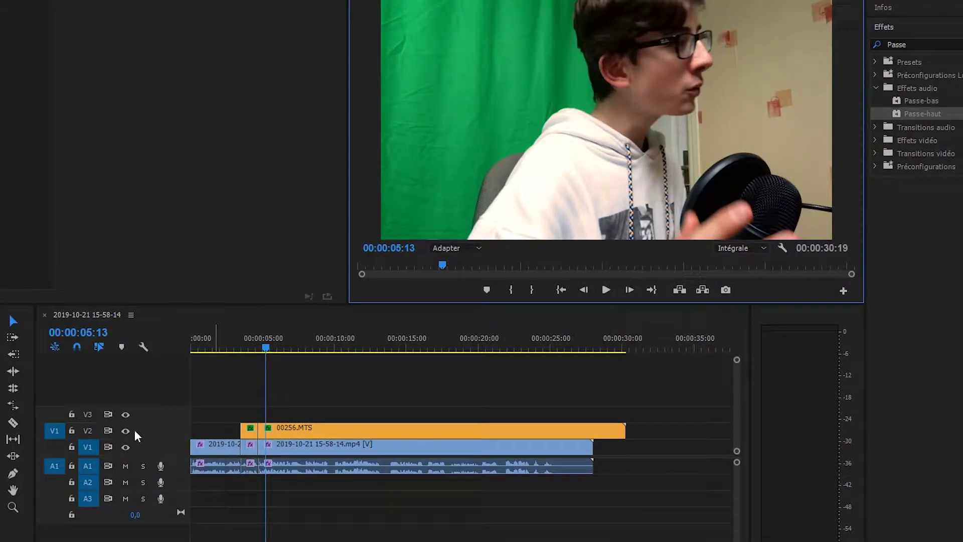
click(126, 430)
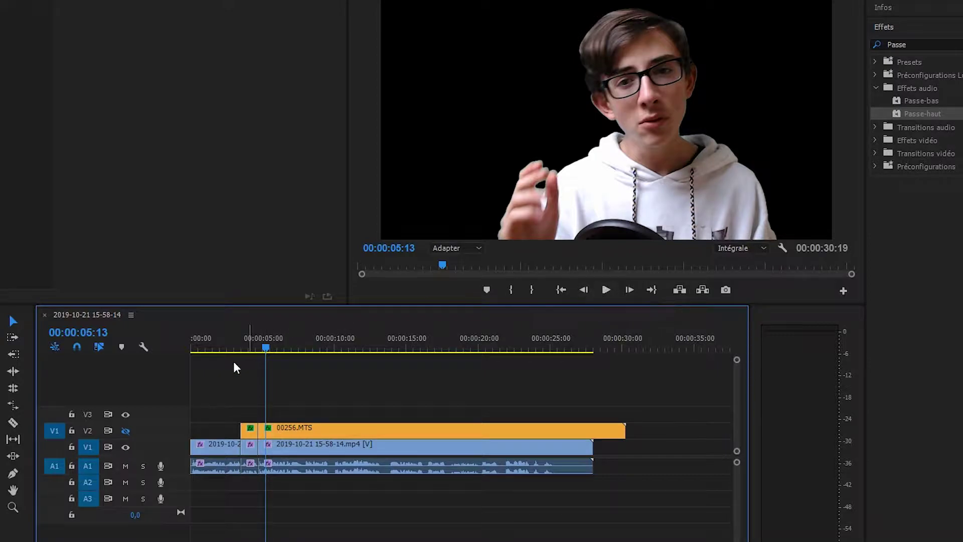
click(126, 431)
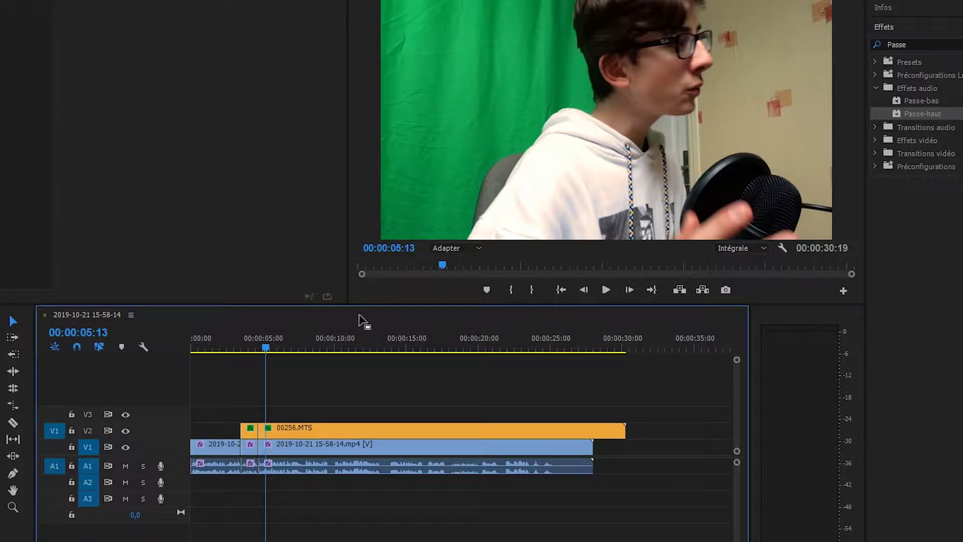
click(248, 345)
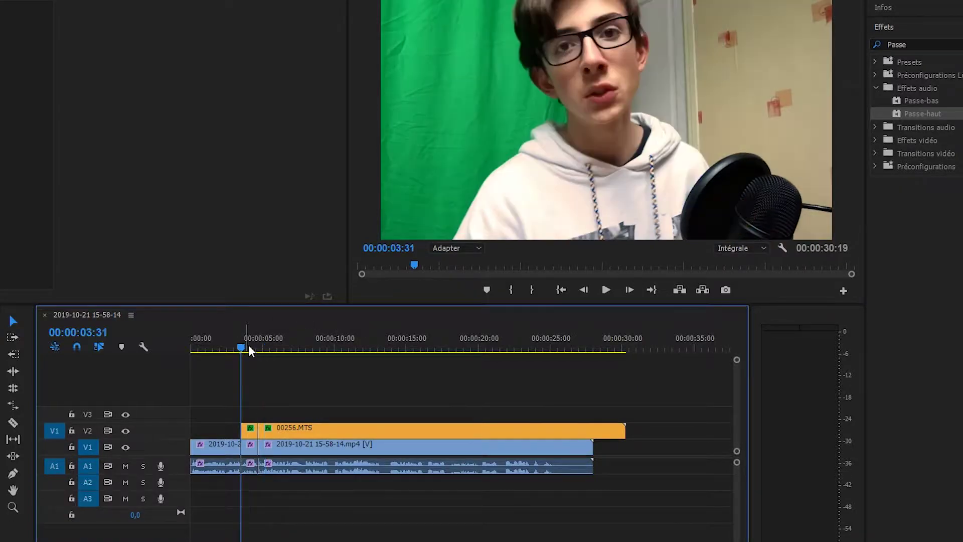
- Play the rest of the sequence with video track V2 hidden to review the keyed shot and its audio
click(611, 293)
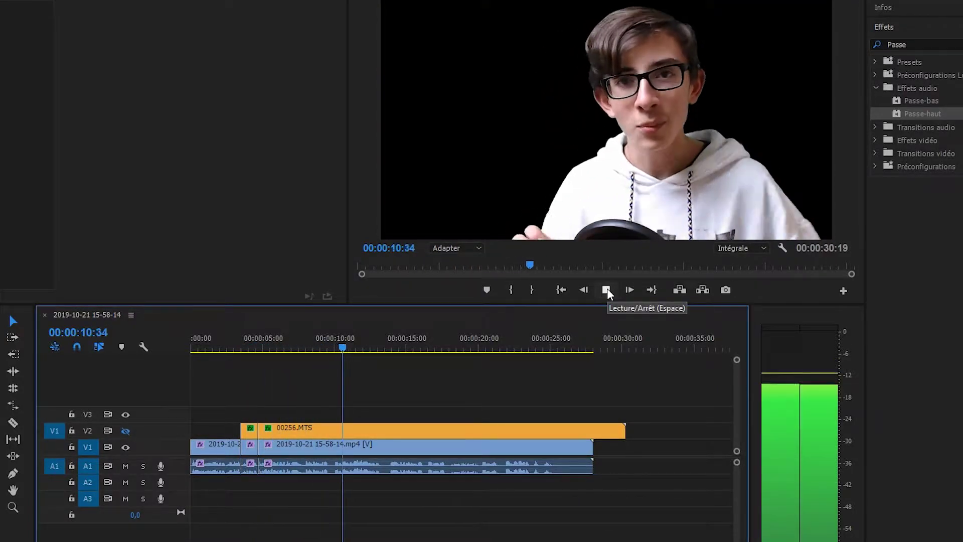
click(607, 290)
click(607, 290)
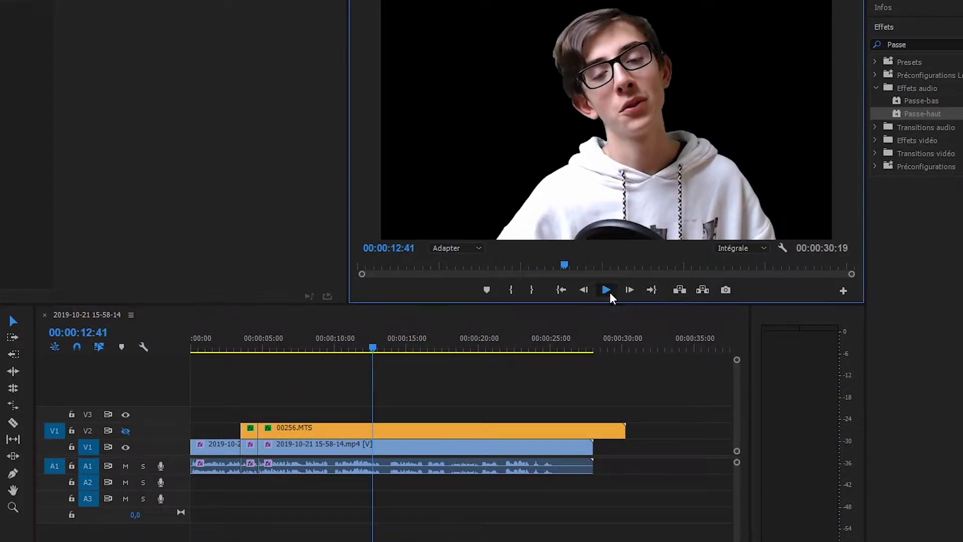
click(608, 291)
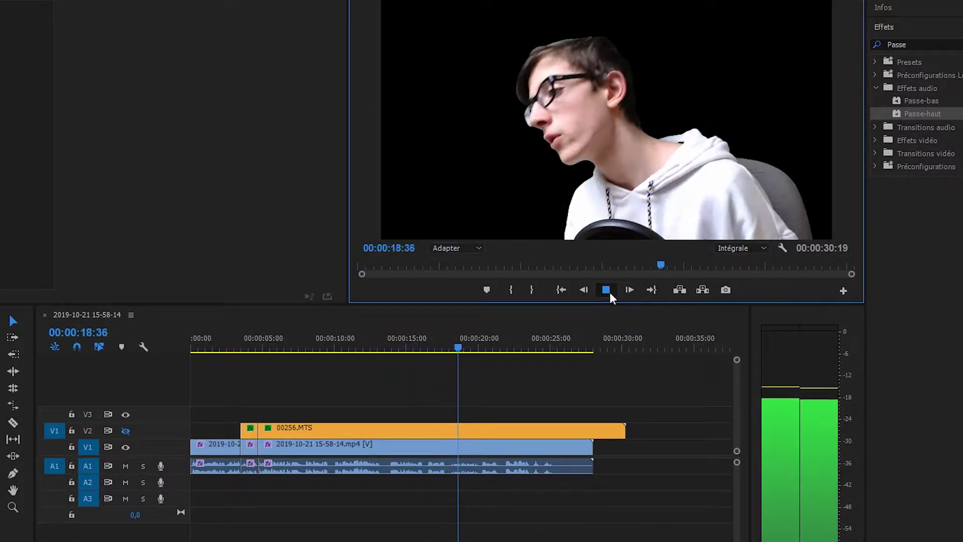
click(608, 293)
click(13, 423)
click(99, 373)
key(ctrl+k)
key(v)
click(411, 431)
key(Delete)
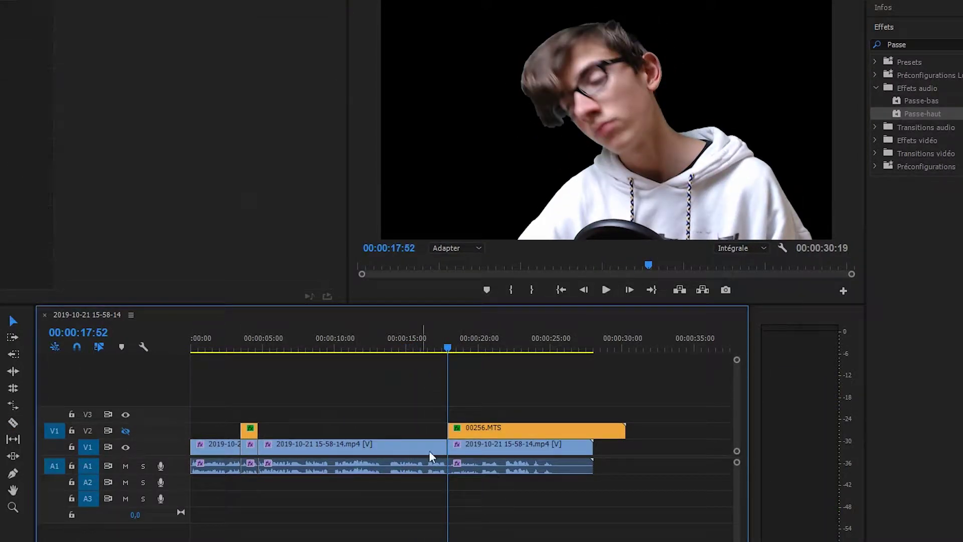
- Split the stacked clips at 00:00:21:41 and delete the 00256.MTS section after that point
click(607, 290)
click(606, 290)
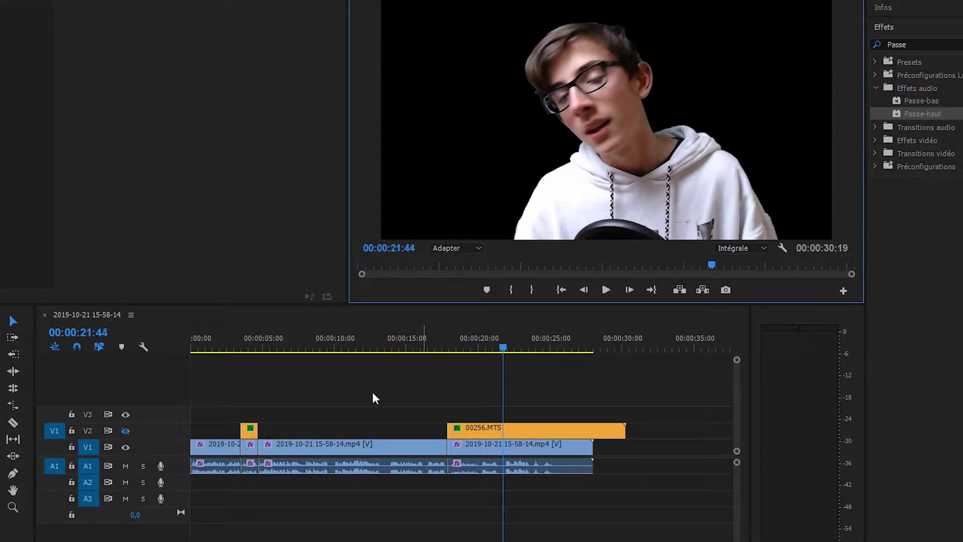
click(408, 477)
key(ctrl+k)
click(558, 431)
key(Delete)
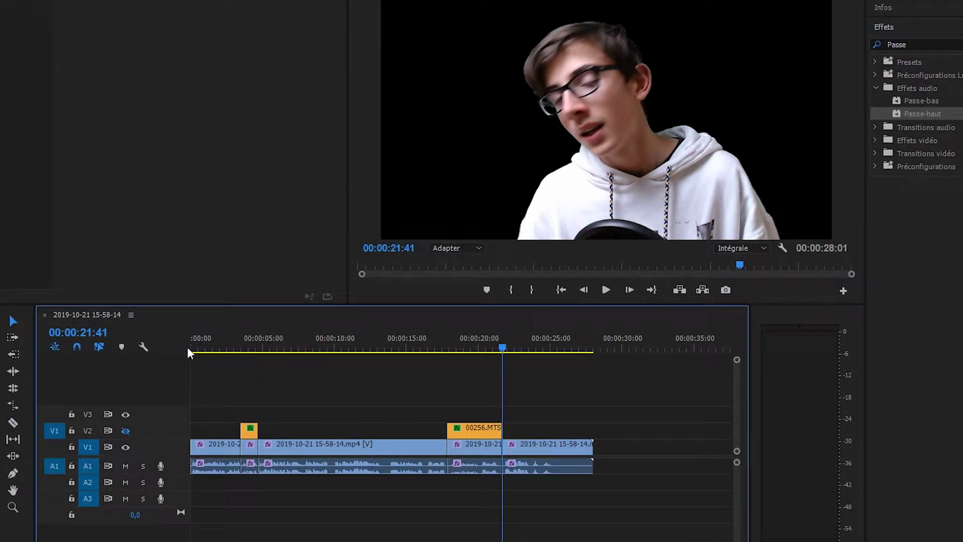
click(193, 347)
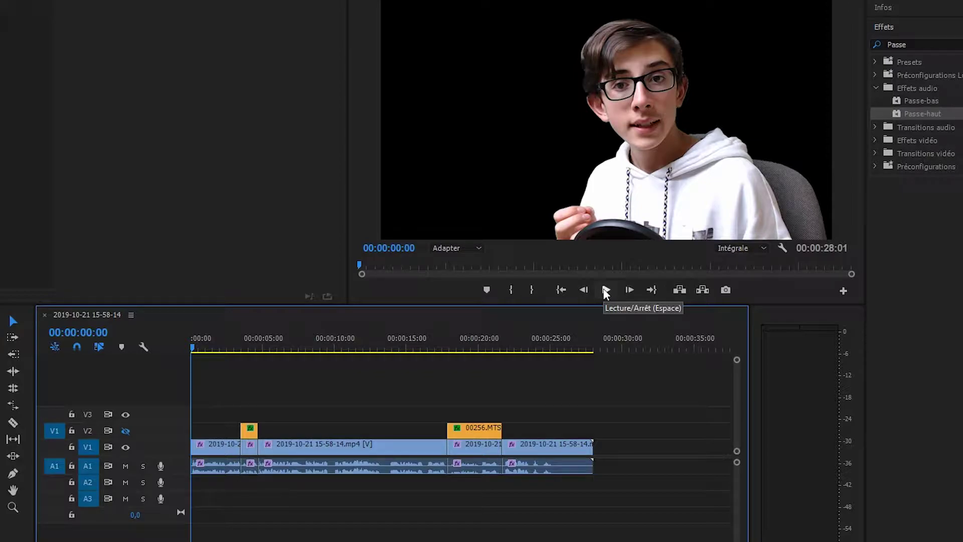
click(476, 452)
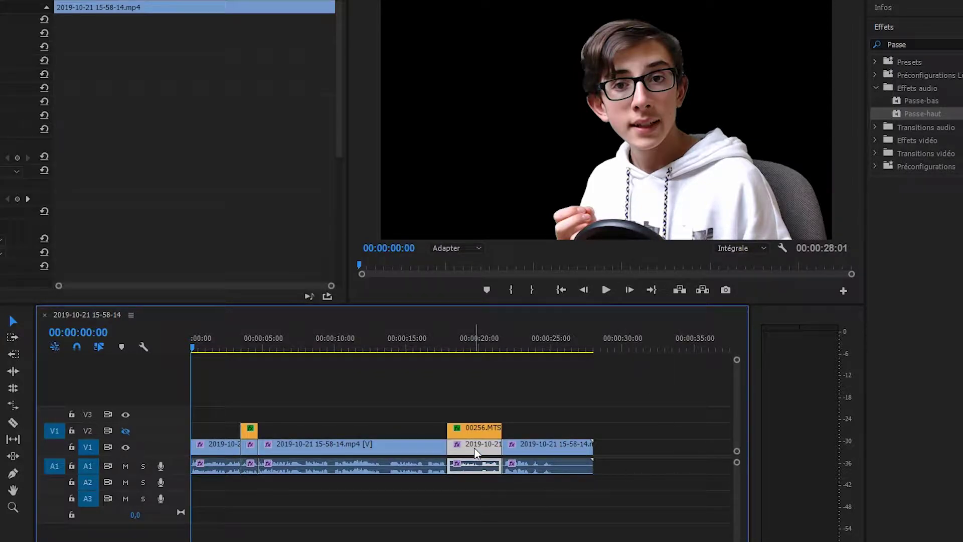
click(529, 404)
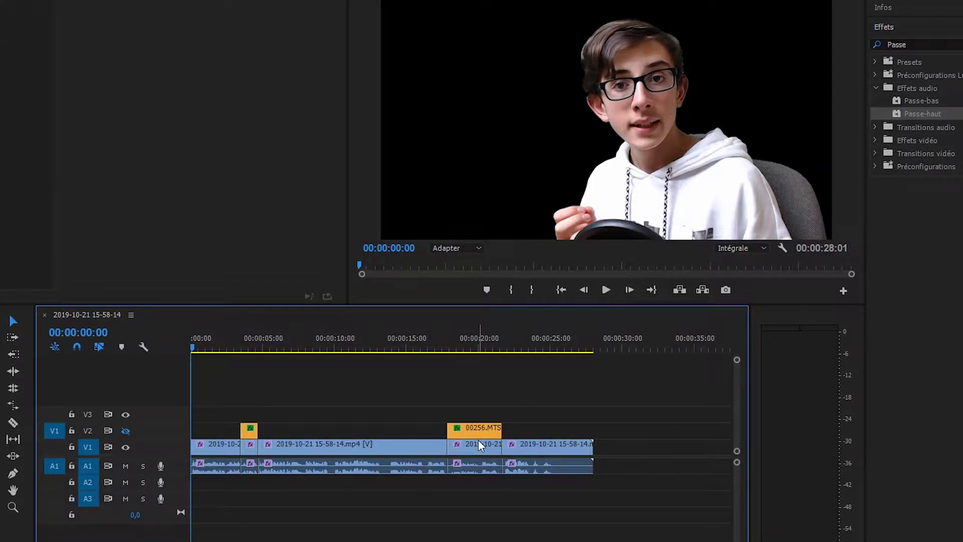
alt+click(481, 446)
key(Delete)
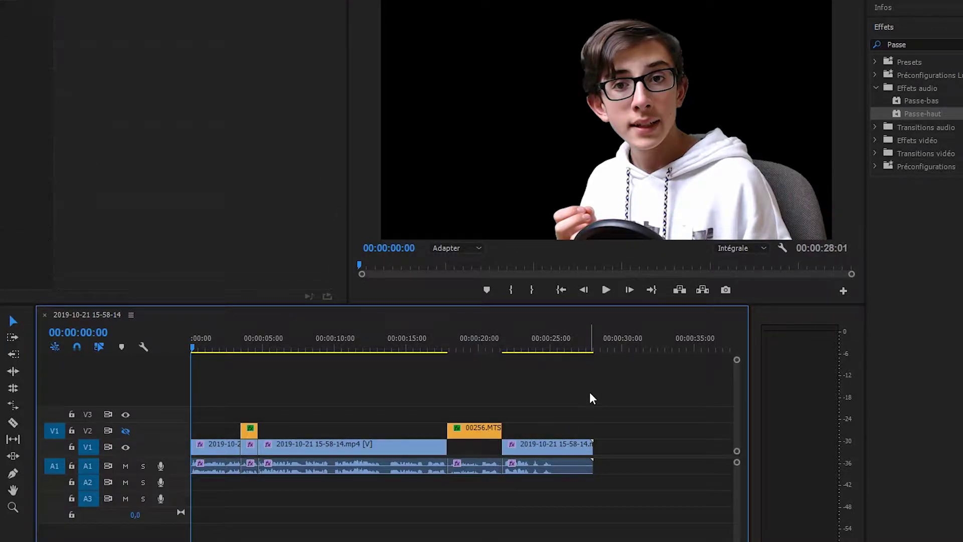
click(250, 451)
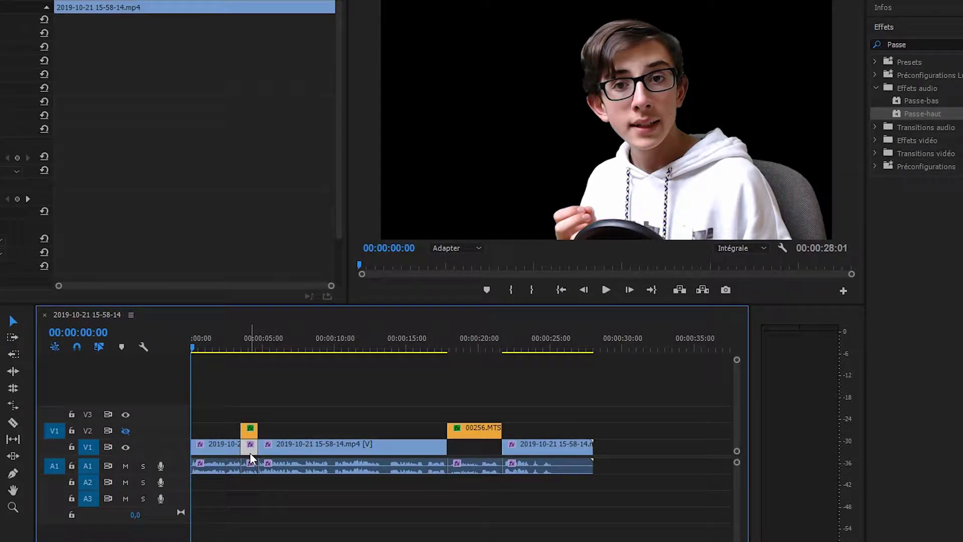
key(Delete)
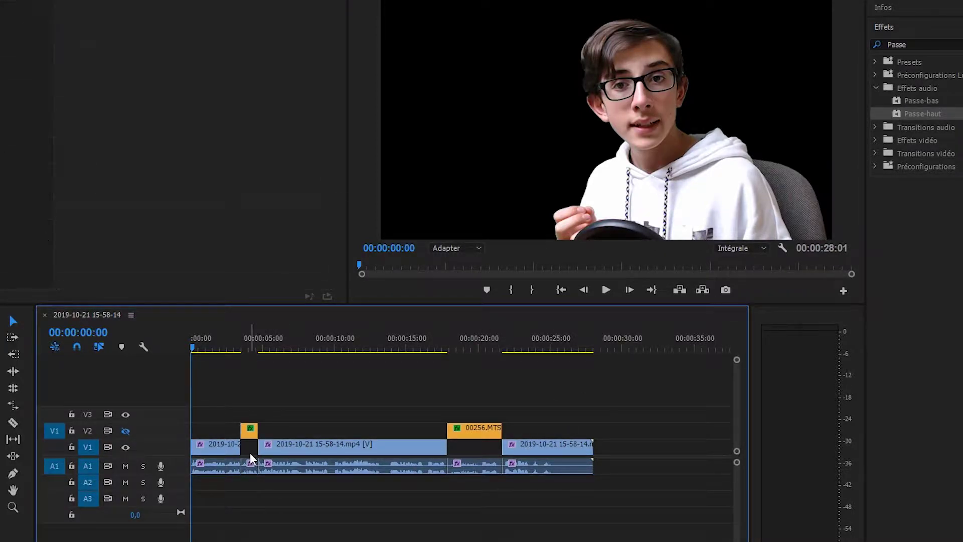
- Play the sequence from the start to review the switches between the two camera angles
click(606, 290)
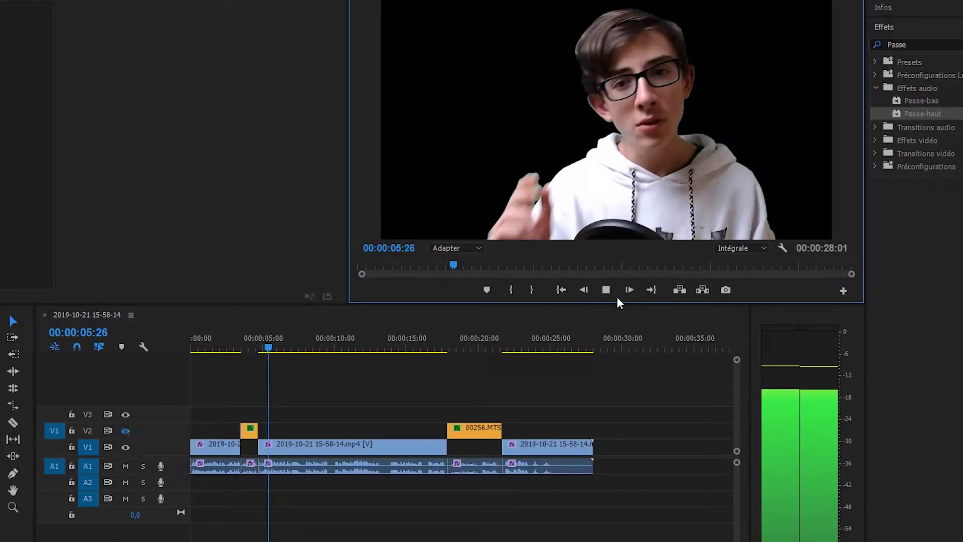
click(606, 290)
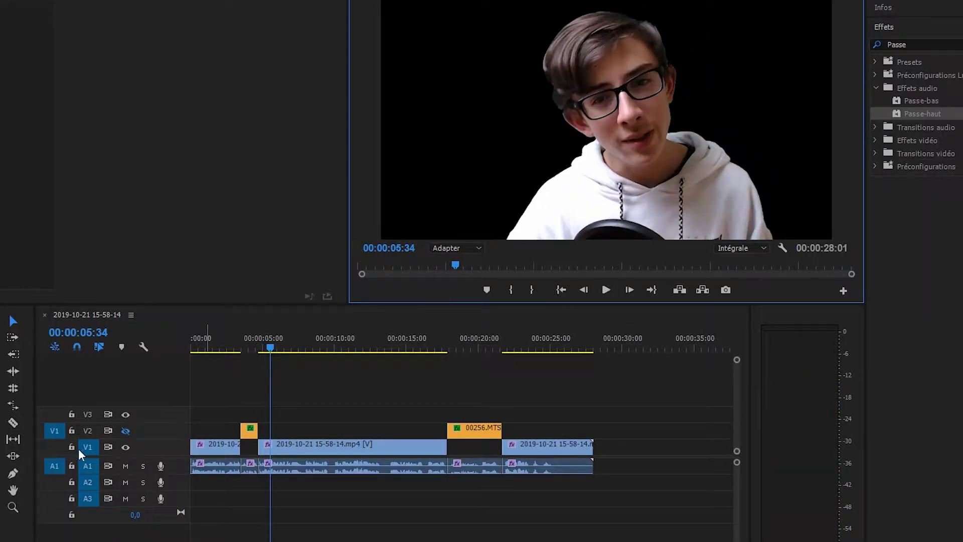
click(201, 348)
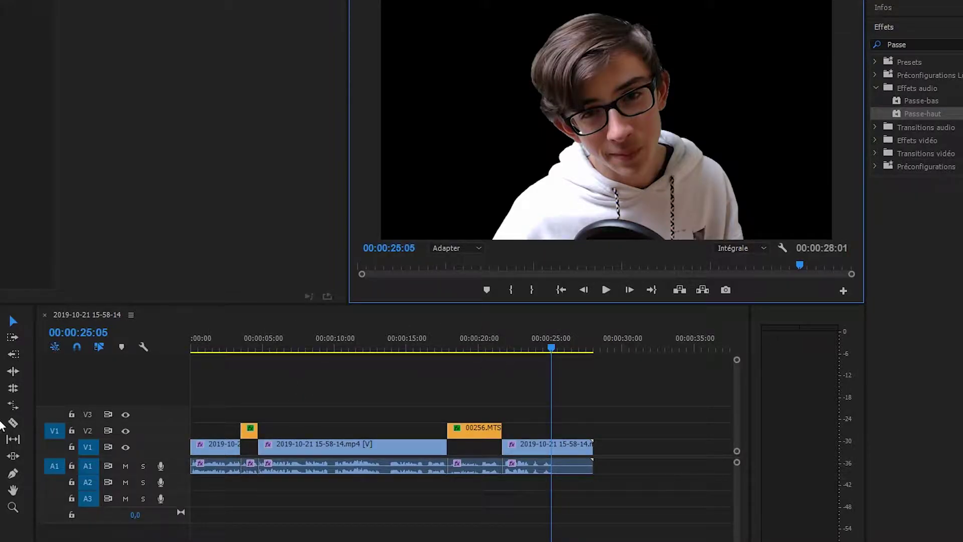
click(12, 423)
click(554, 448)
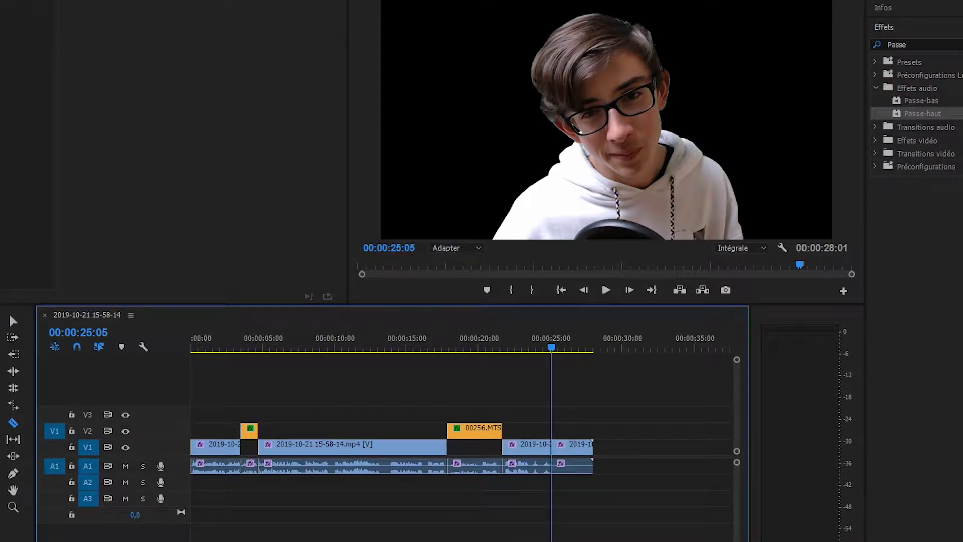
click(14, 321)
click(576, 444)
key(Delete)
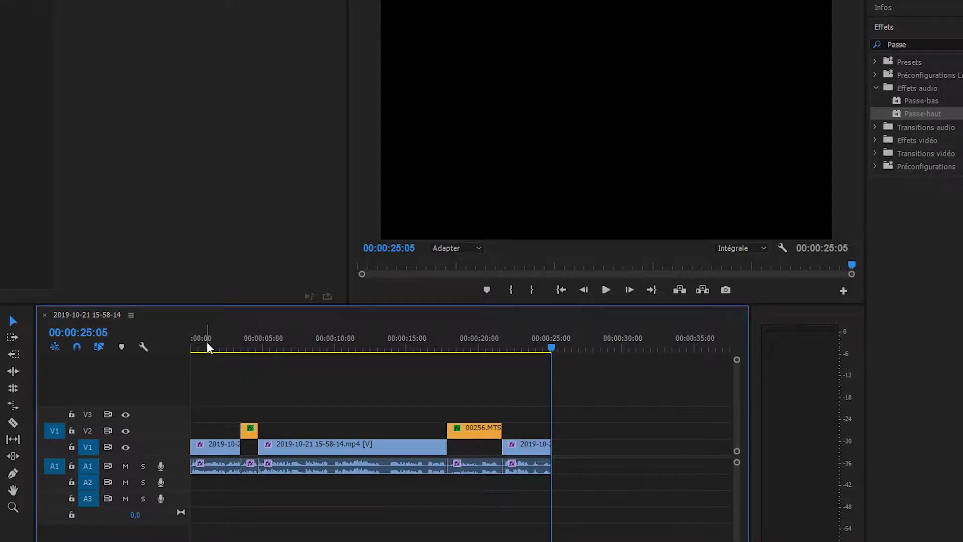
- Add Position and Scale keyframes to the first V1 clip at 00:00:00:00 and 00:00:00:20, with Scale at 125 on the second
click(194, 342)
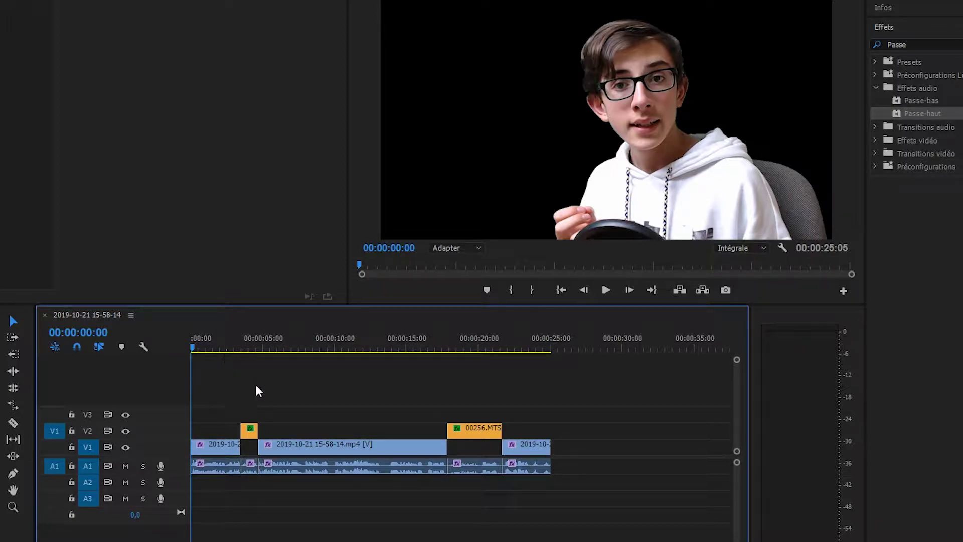
click(207, 444)
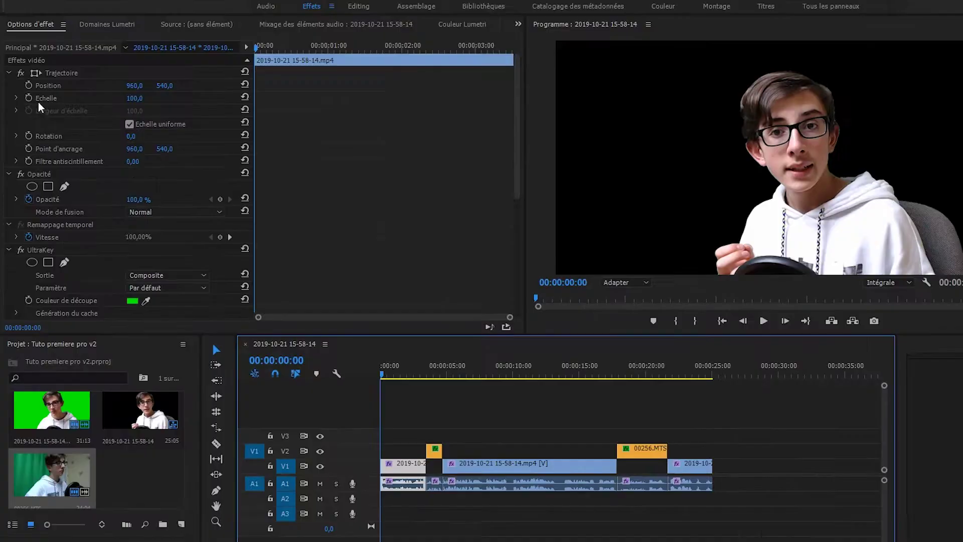
click(0, 32)
click(0, 46)
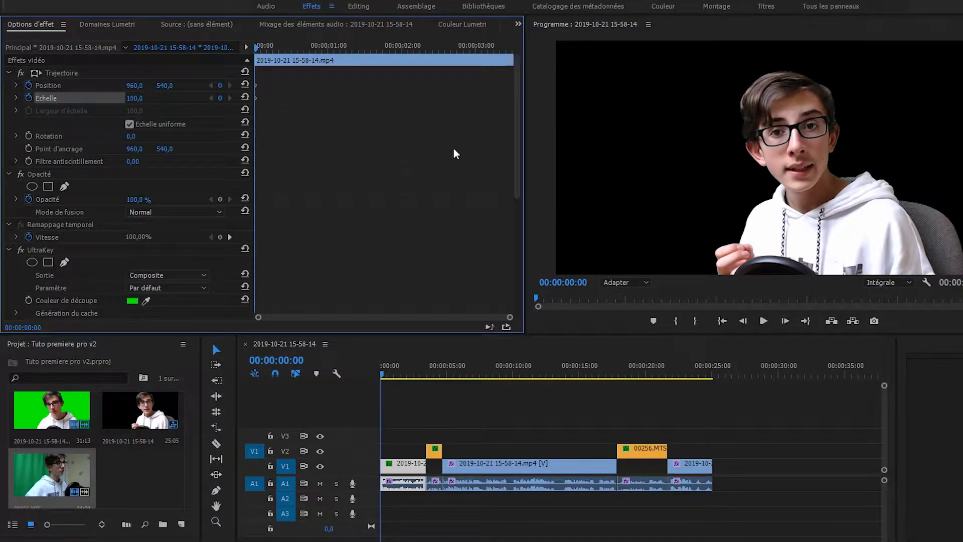
click(280, 51)
click(220, 85)
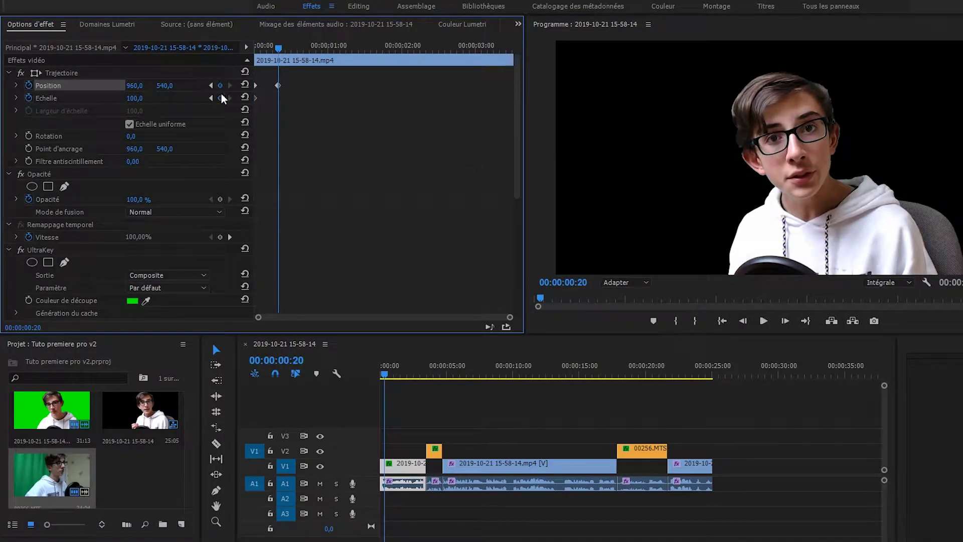
drag(133, 100, 145, 99)
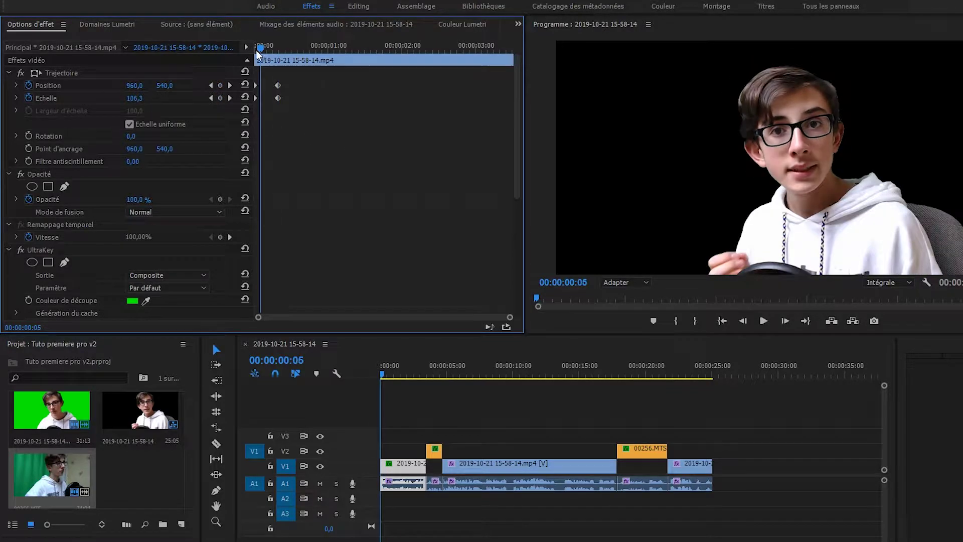
- Play the first clip from 00:00:00:00 to check the animated zoom
drag(265, 50, 255, 51)
click(763, 321)
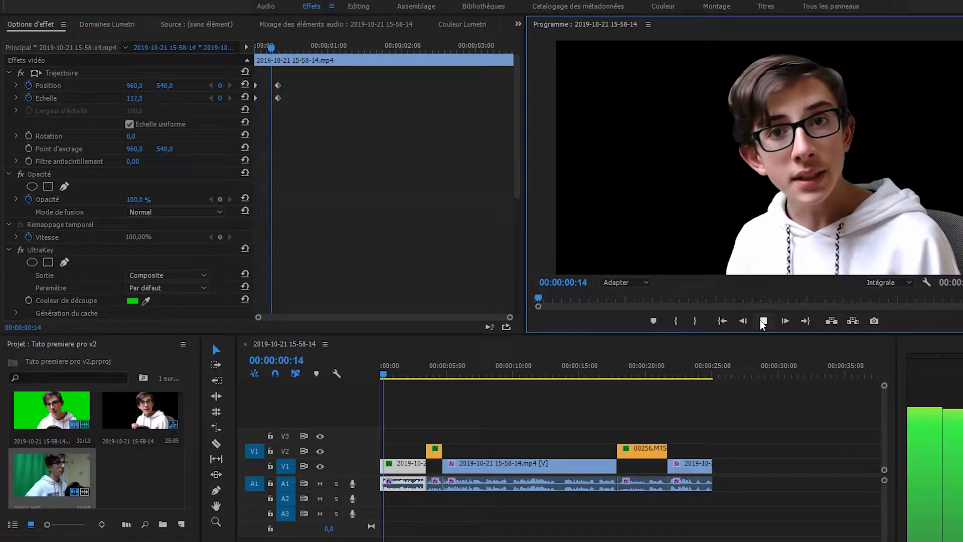
key(space)
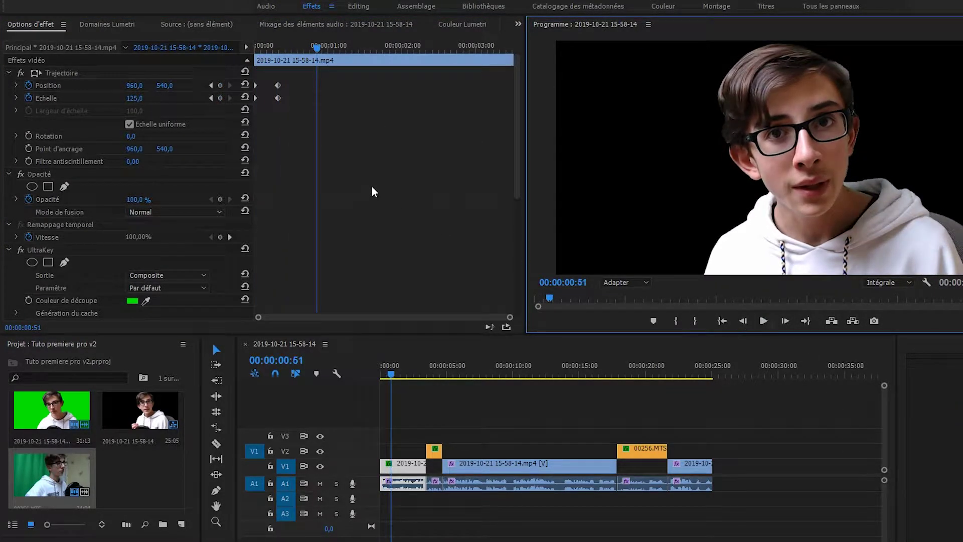
- Replace the Position and Scale keyframes at 00:00:00:20 with new ones one frame after the start of the first clip
click(254, 49)
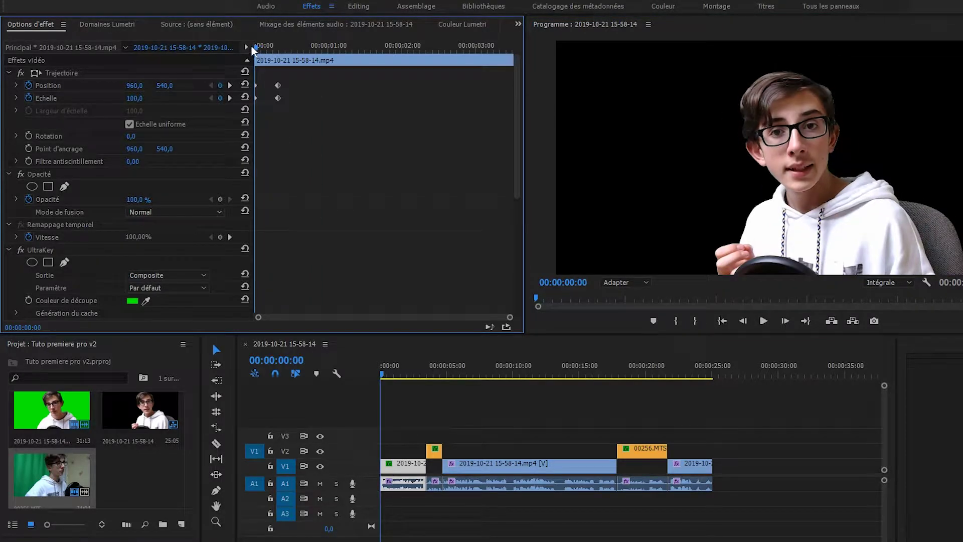
click(229, 98)
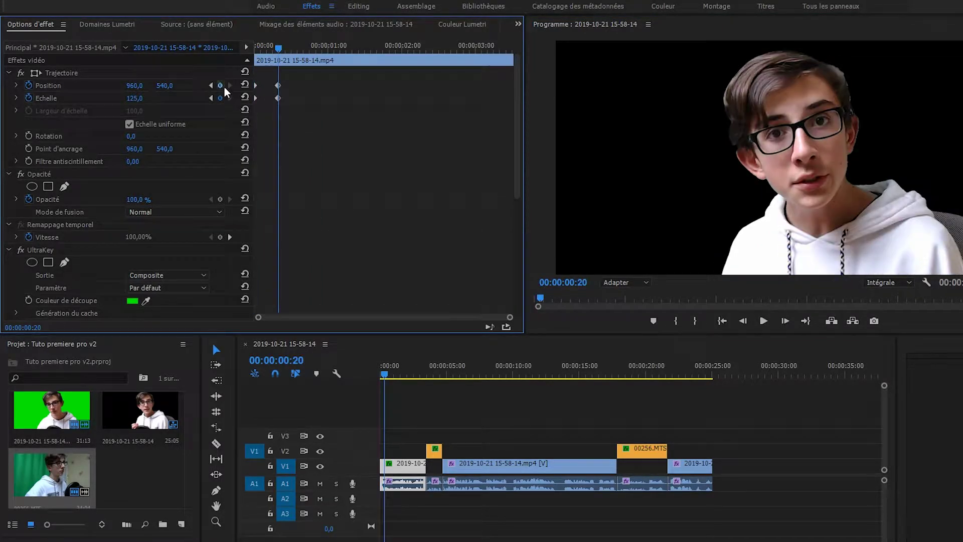
click(211, 98)
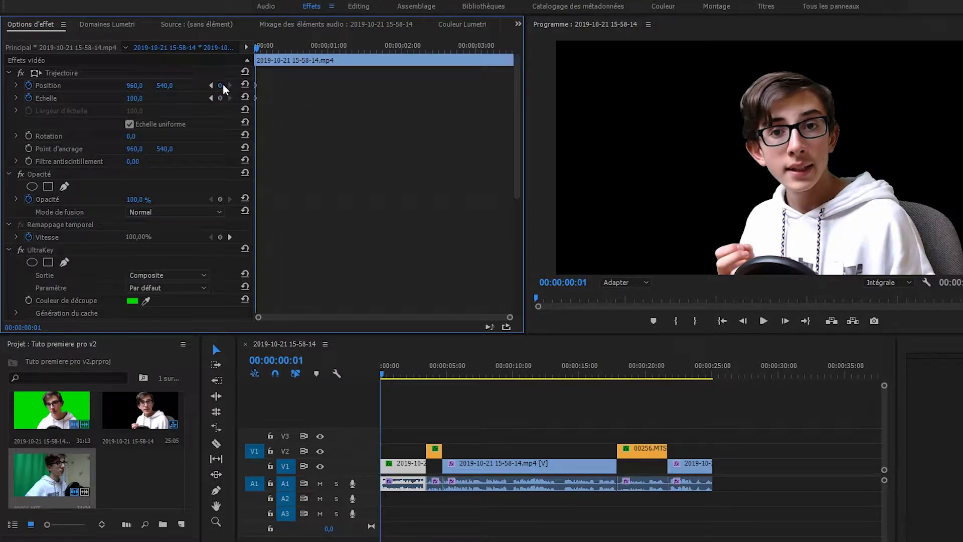
click(764, 321)
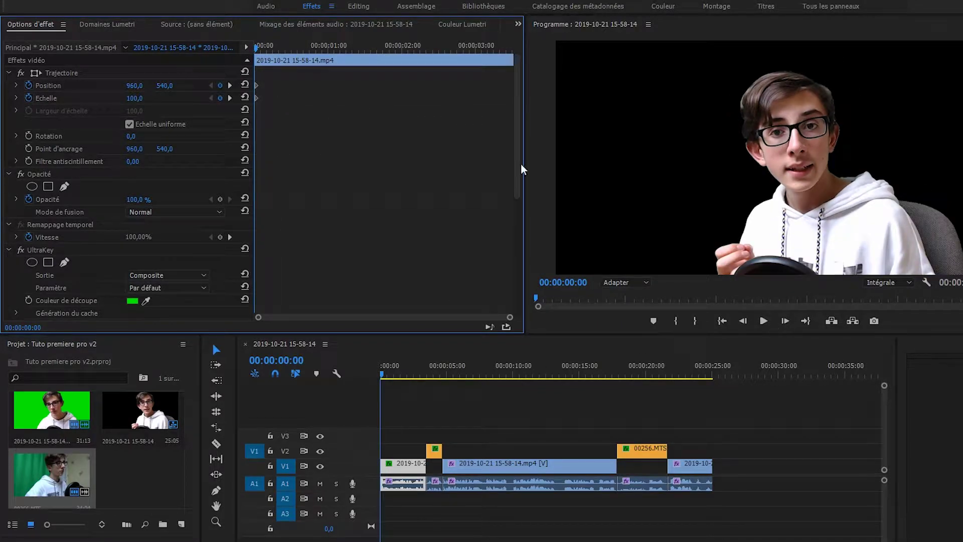
- Add Position and Scale keyframes to the first clip at 00:00:00:28 and set Scale to 130 there
click(286, 85)
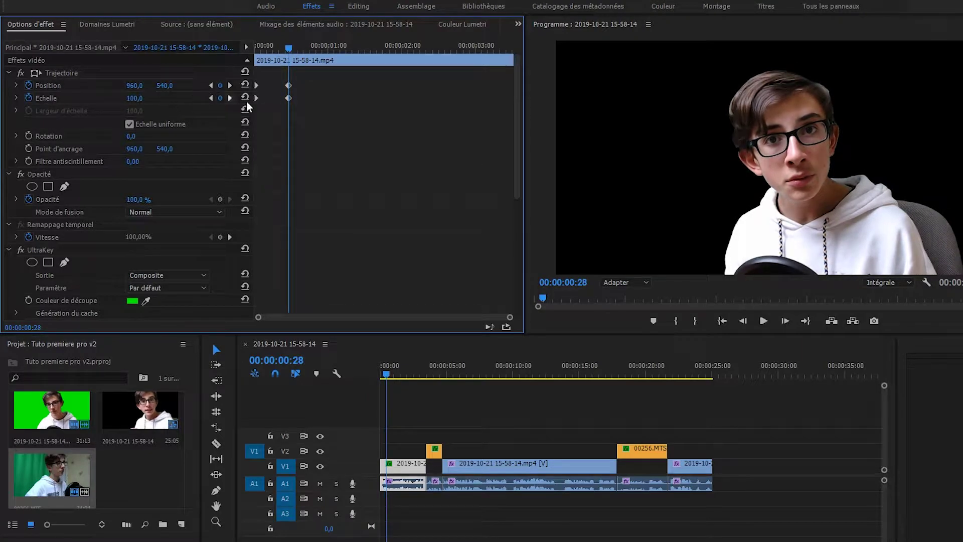
click(144, 98)
text(1)
key(Return)
- Play the opening of the first clip twice to check the zoom up to 130
click(764, 321)
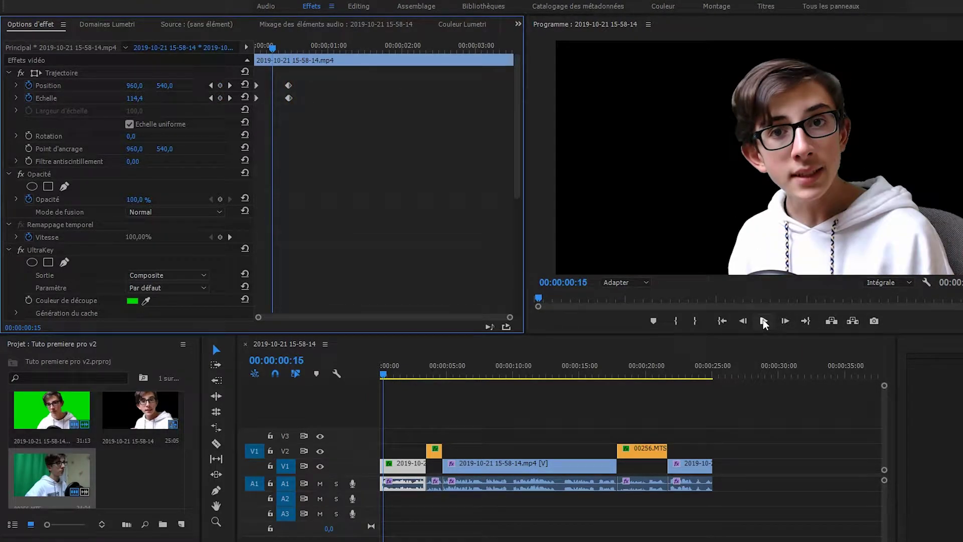
click(764, 321)
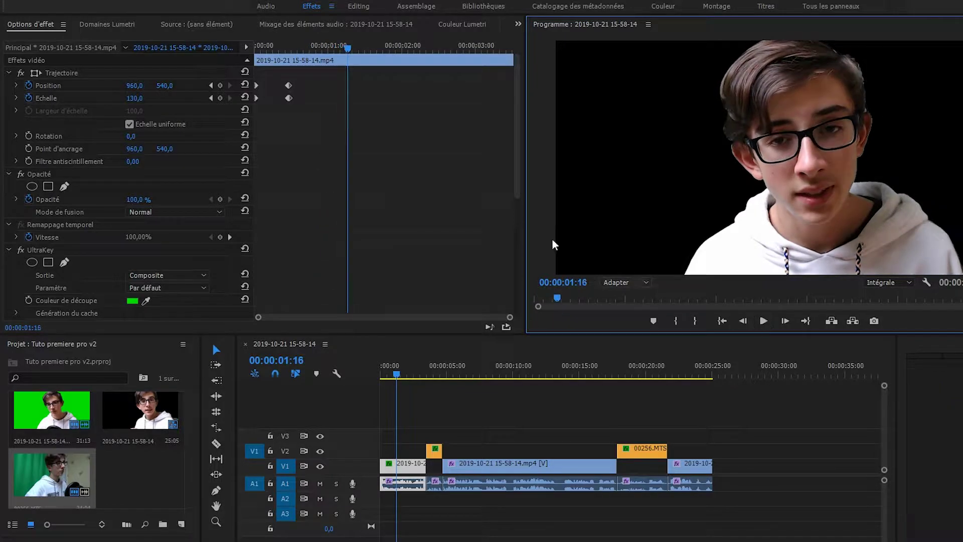
click(286, 49)
click(764, 321)
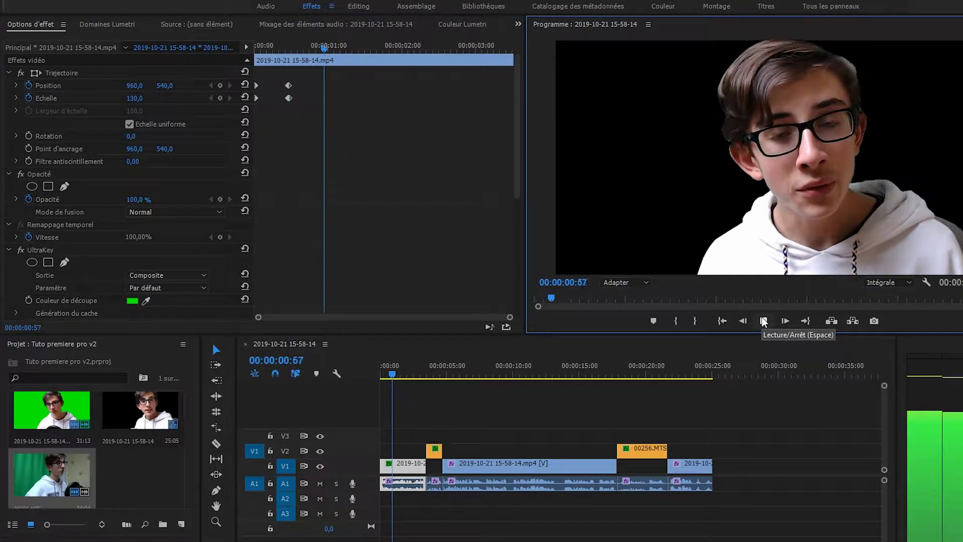
click(764, 321)
- Remove all Position and Scale keyframes from the first clip, reset Scale to 100 and play it from the start
drag(307, 75, 271, 120)
key(Delete)
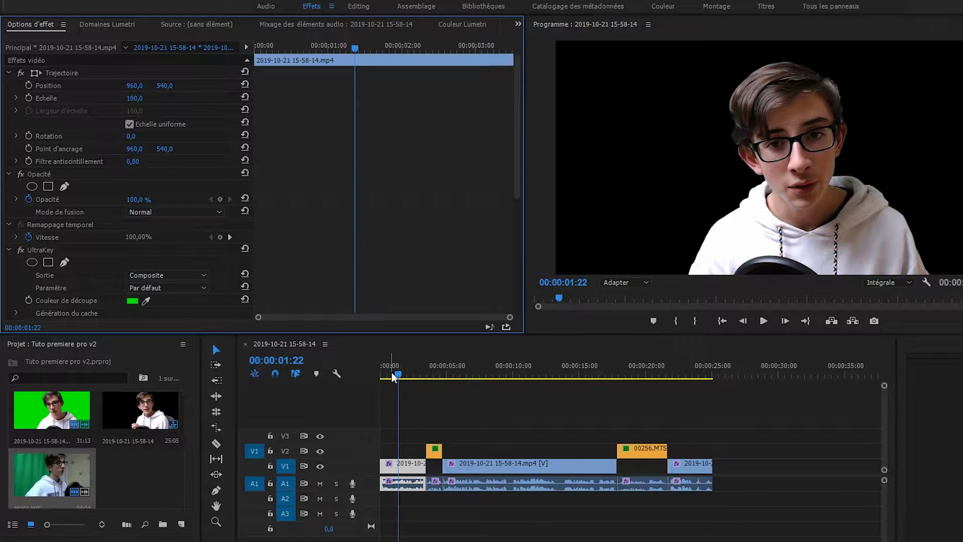
drag(398, 377, 381, 377)
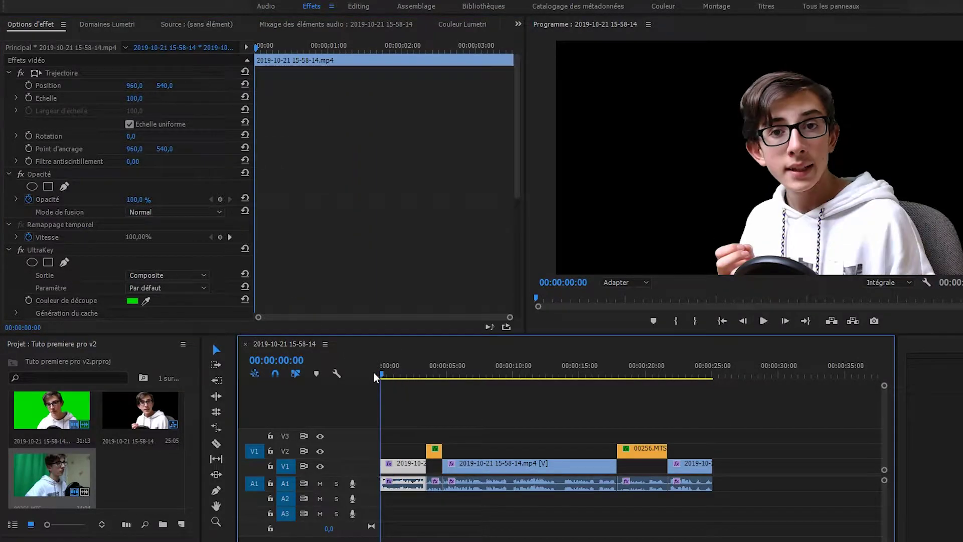
click(764, 321)
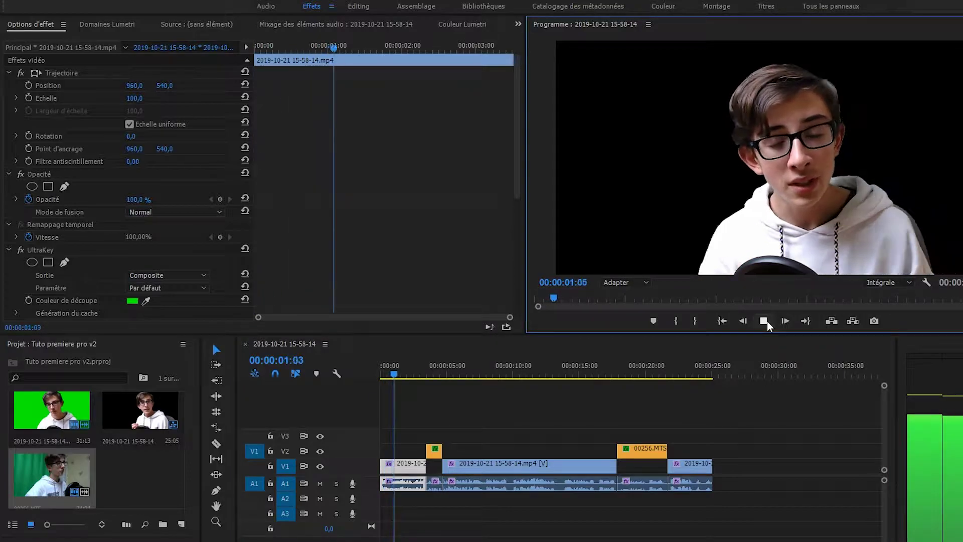
click(766, 321)
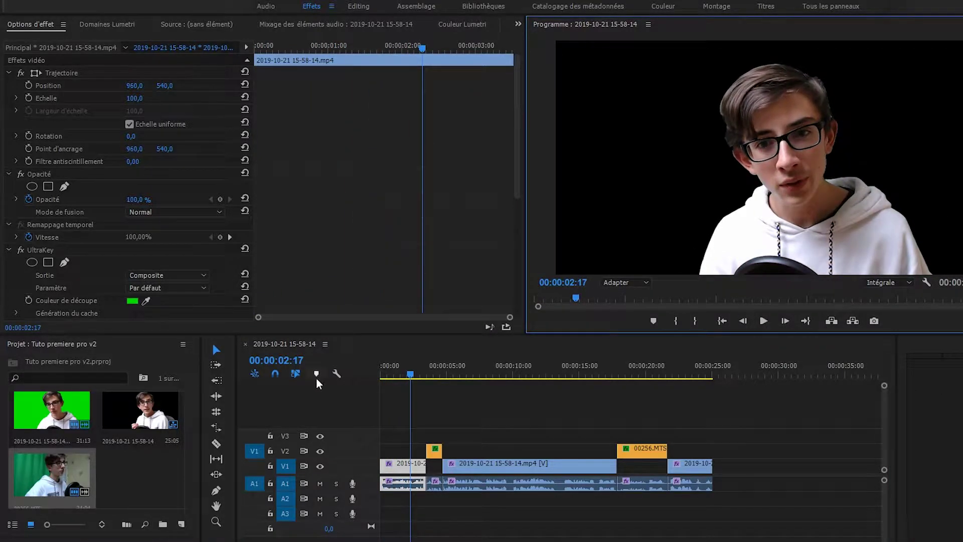
- Enable Position and Scale keyframes at the very start of the first clip and set Scale to 130 there
click(381, 377)
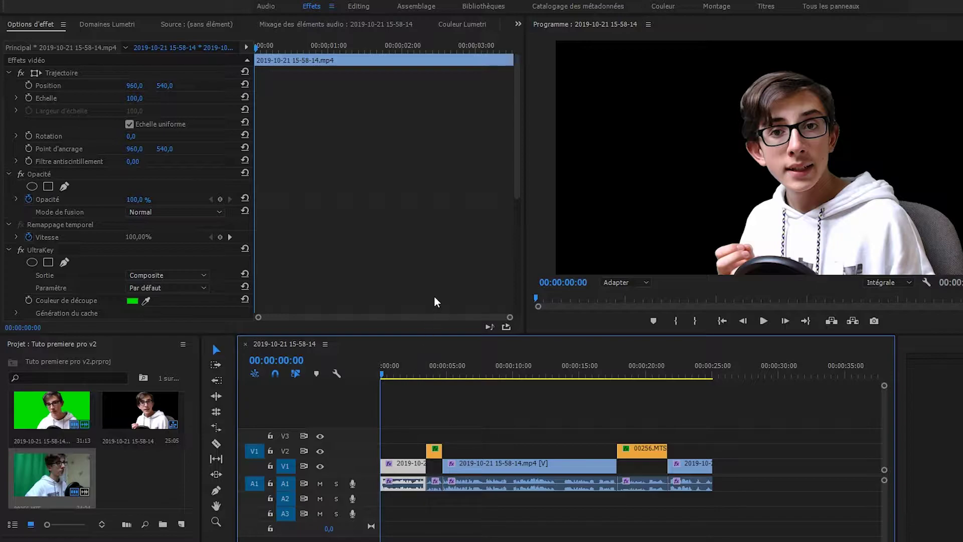
click(18, 85)
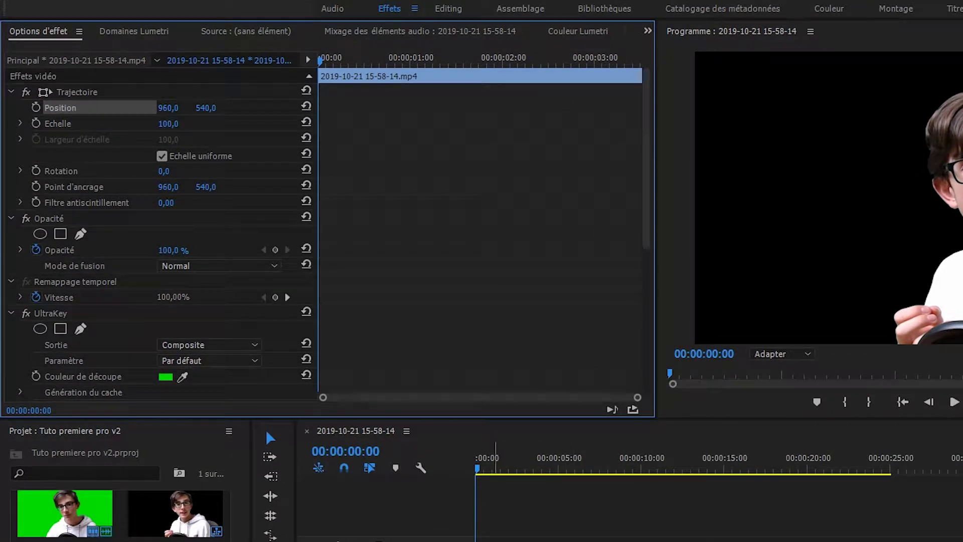
click(35, 108)
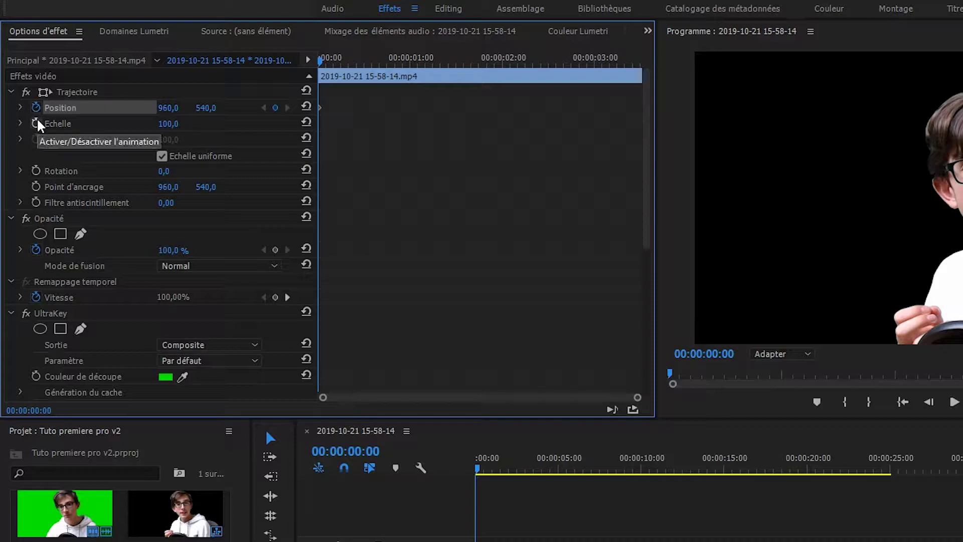
click(37, 123)
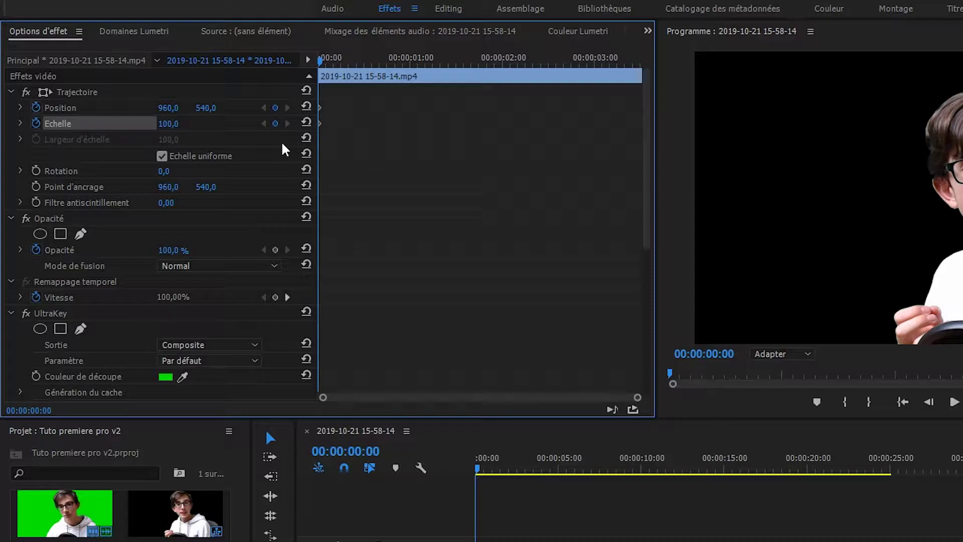
click(178, 124)
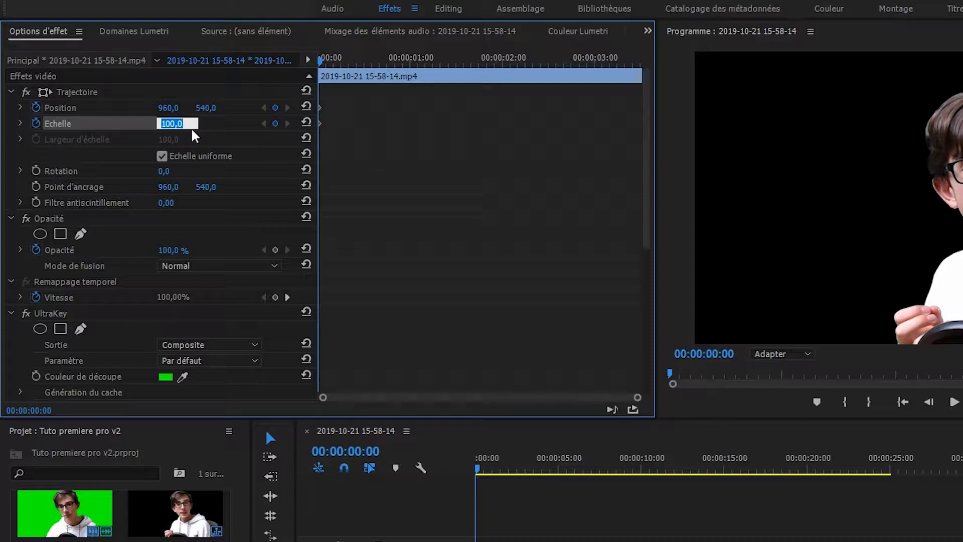
text(130)
key(Return)
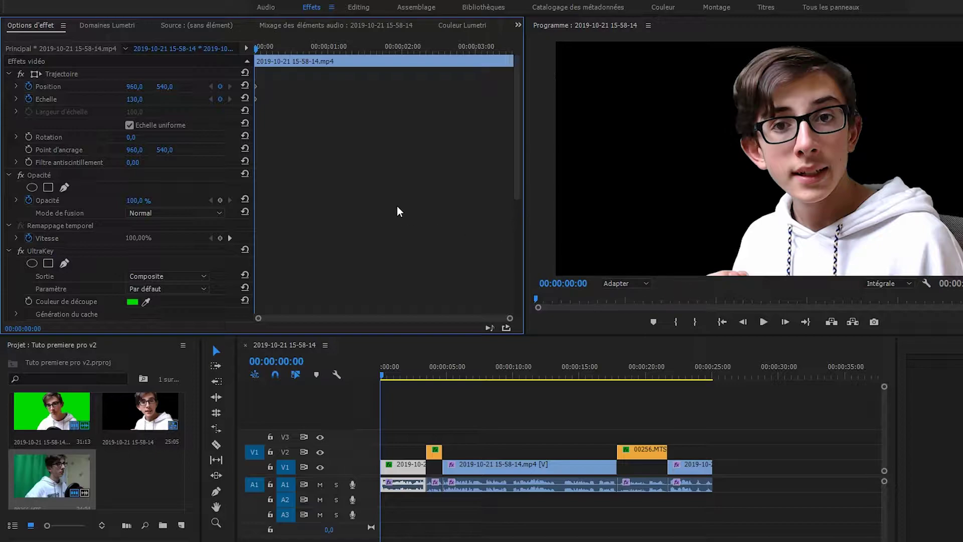
- Play the first clip to find where the zoom should end, and add Position and Scale keyframes at 00:00:02:30
click(764, 322)
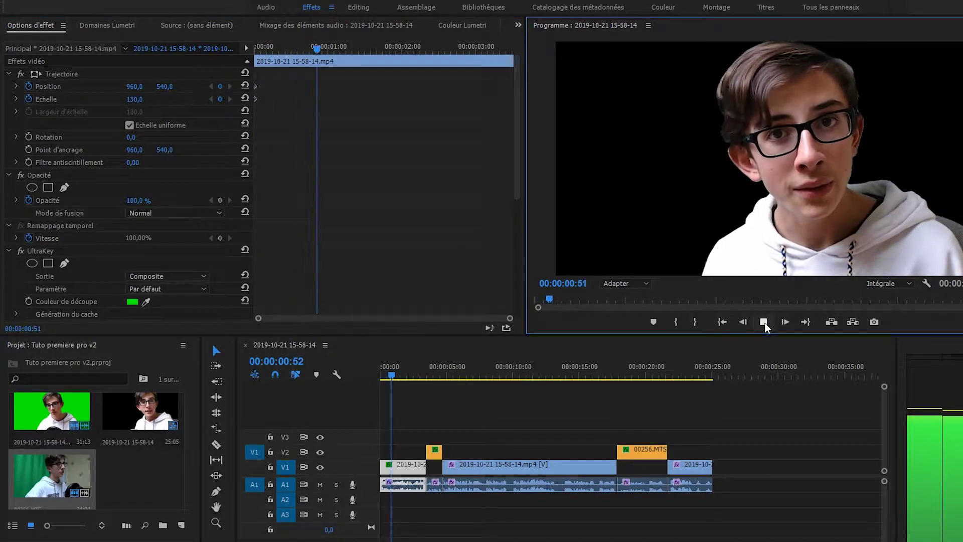
click(764, 322)
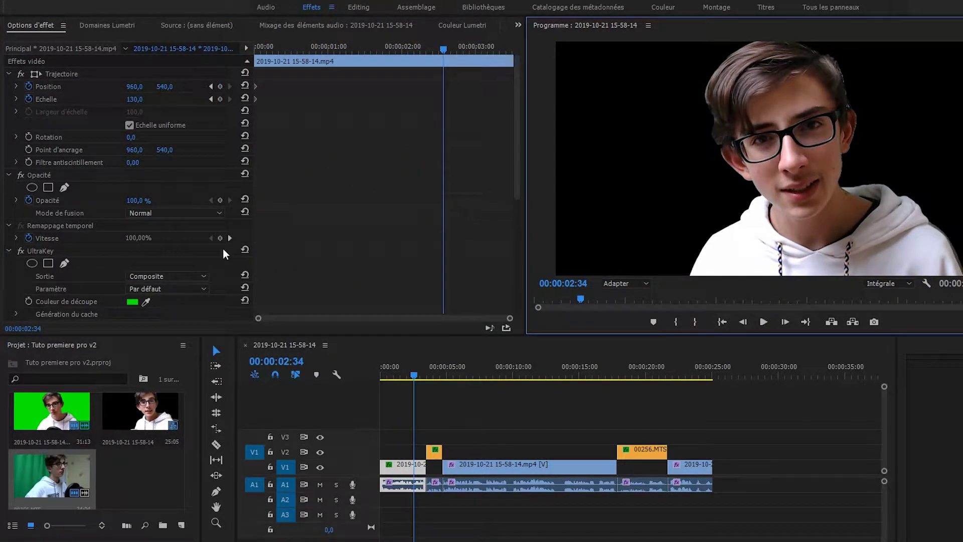
drag(416, 376, 413, 378)
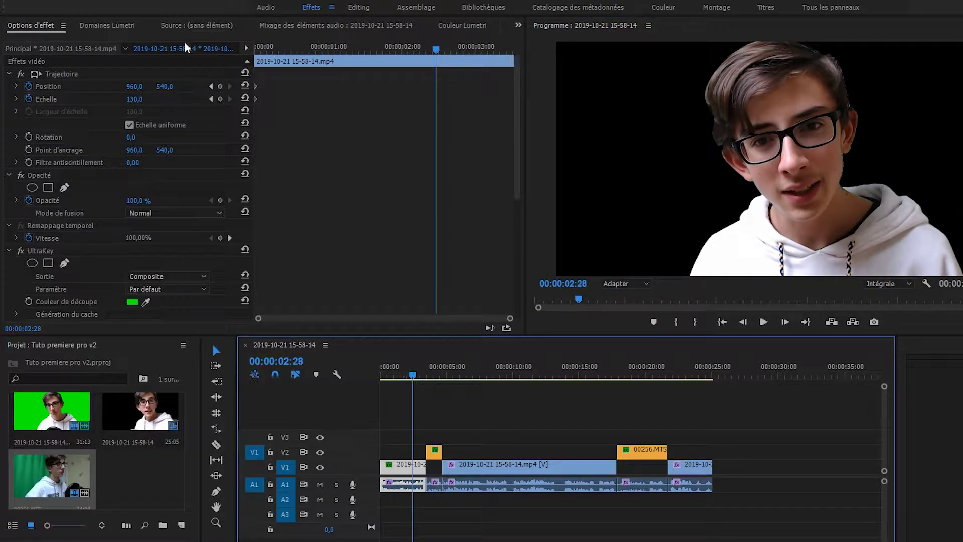
key(Right)
key(Right)
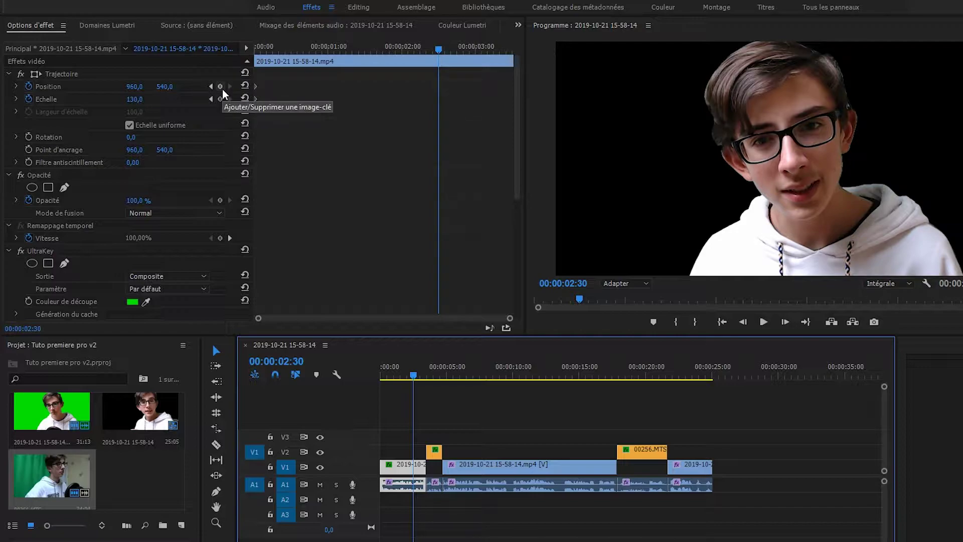
click(222, 89)
click(220, 98)
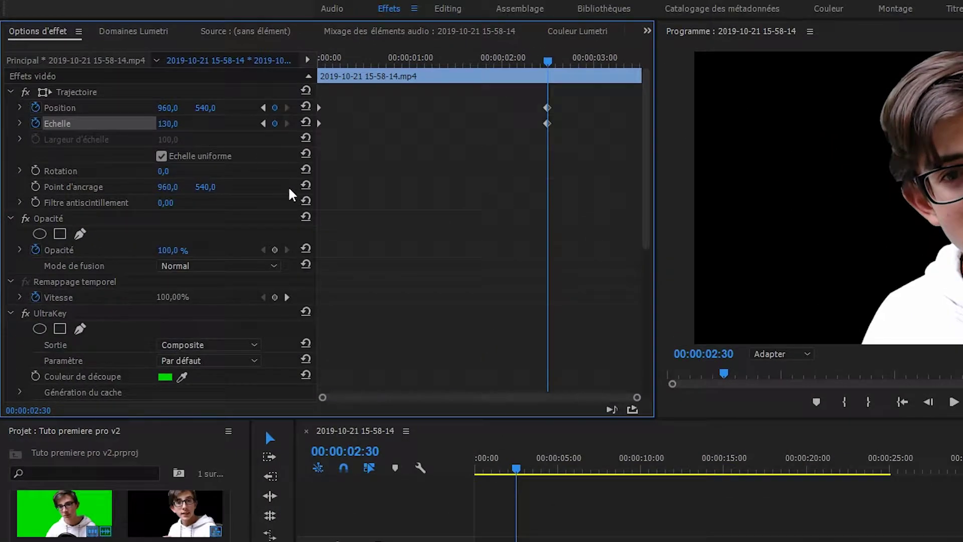
- Add Position and Scale keyframes one frame further on, at 00:00:02:31, and set Scale to 100 there
key(Right)
key(Left)
key(Right)
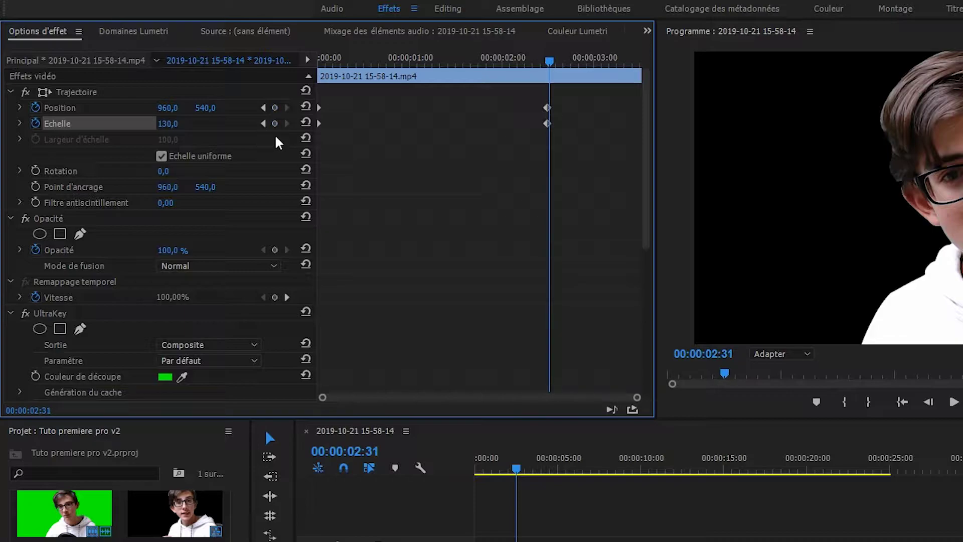
click(274, 123)
click(274, 107)
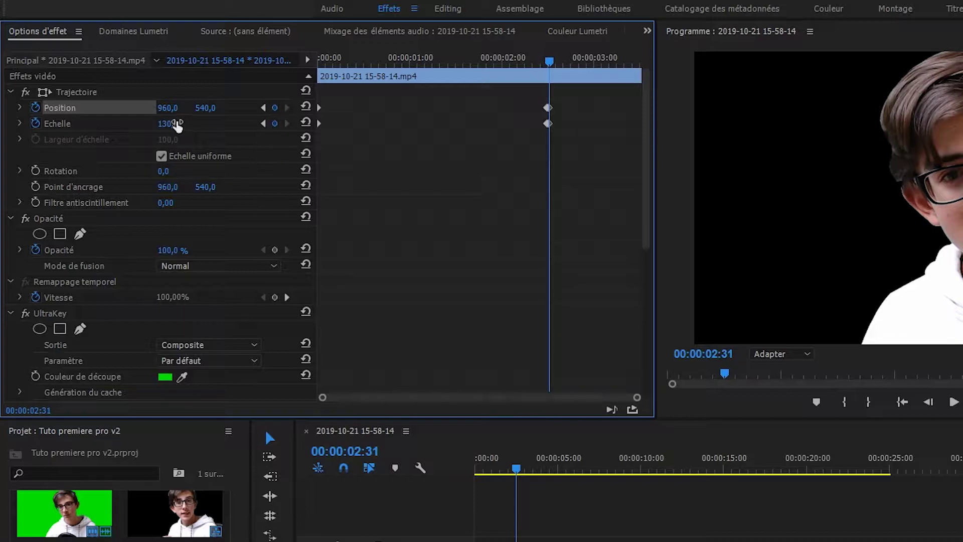
click(175, 121)
text(100)
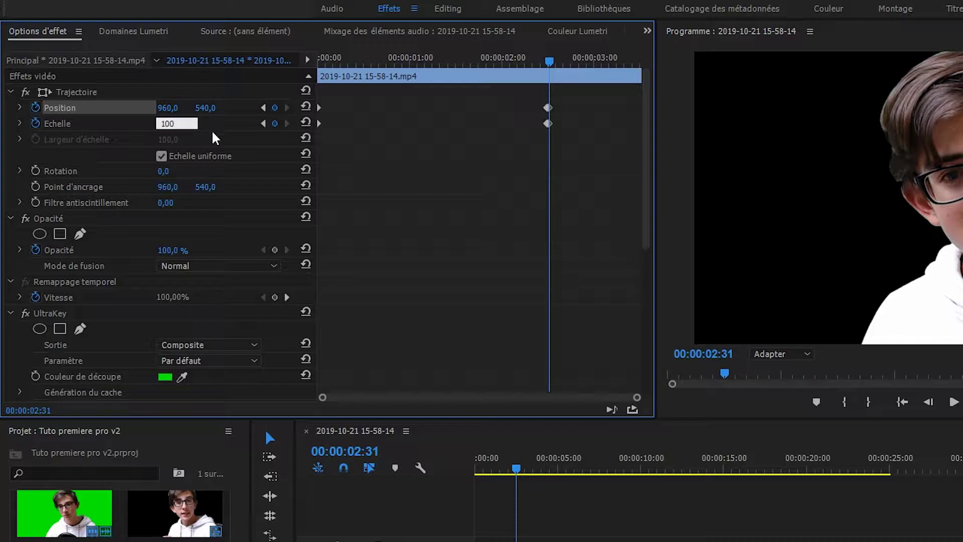
key(Return)
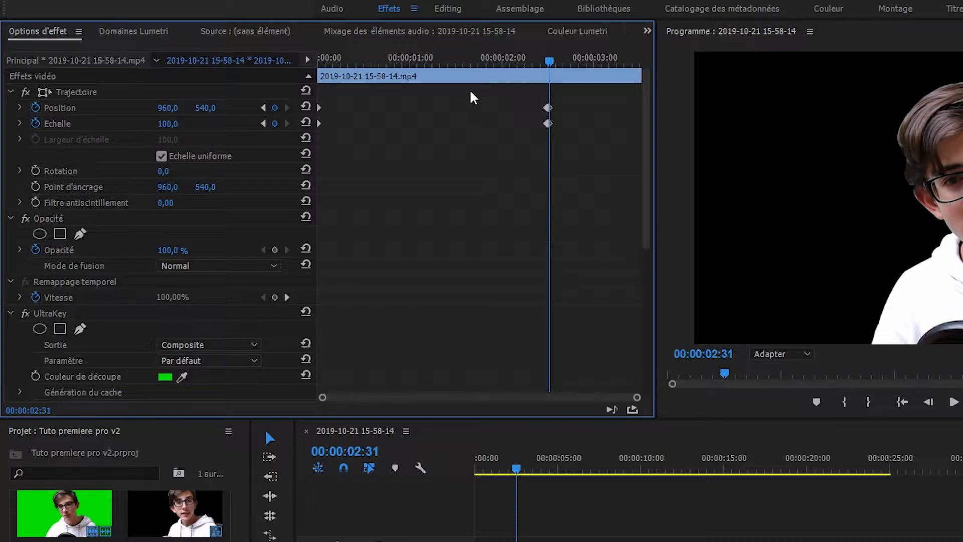
- Play the first clip from about 00:00:01:34 to check the instant zoom-out
click(466, 64)
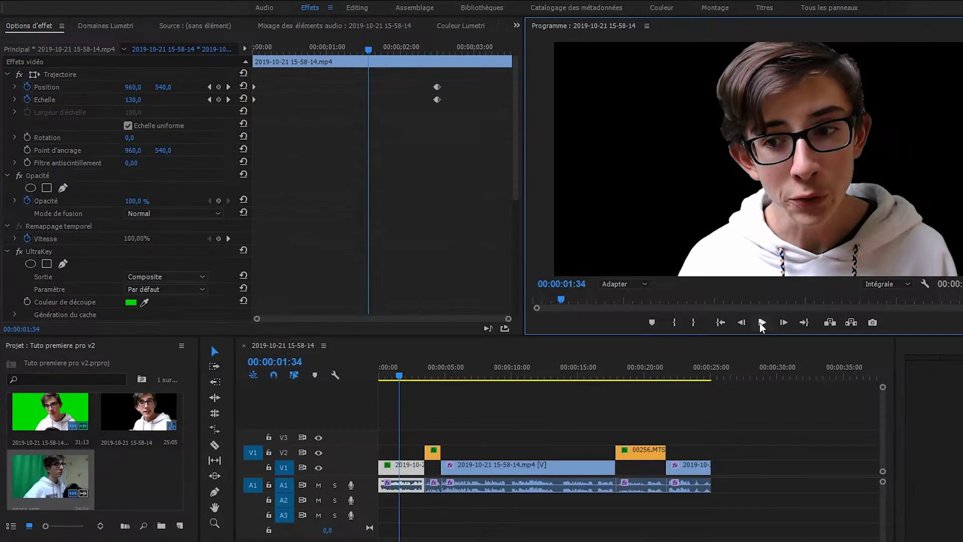
click(953, 402)
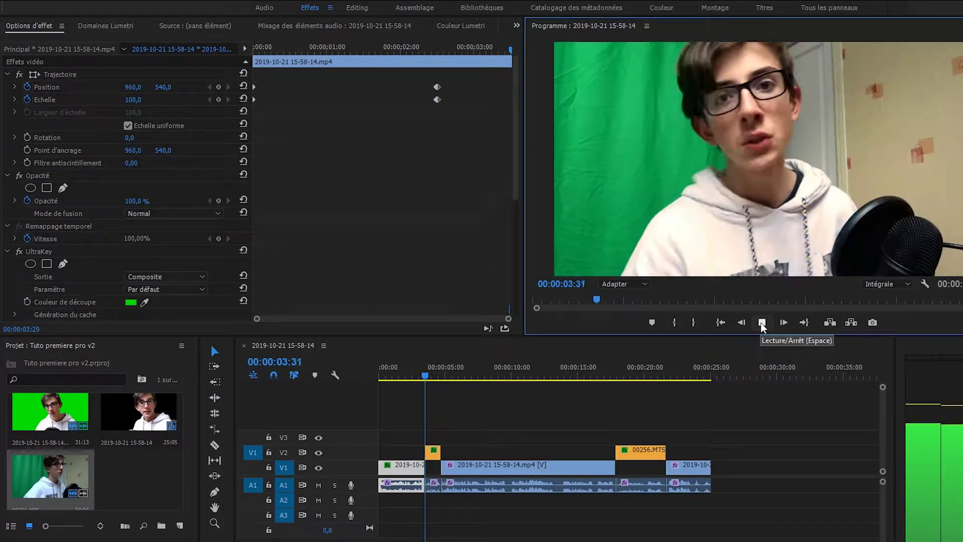
click(762, 323)
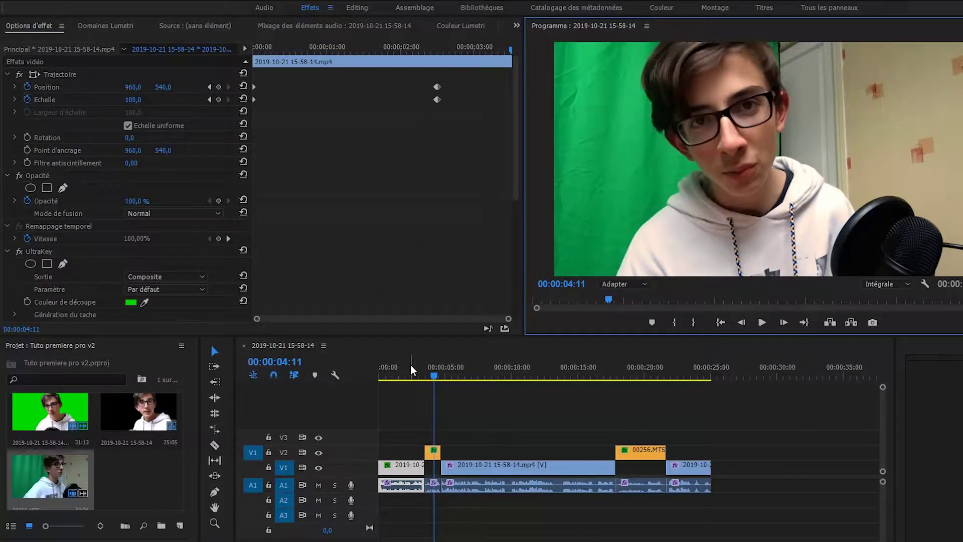
- Preview the long V1 clip from its start, then enable Position and Scale keyframes on it at 00:00:04:43
click(441, 377)
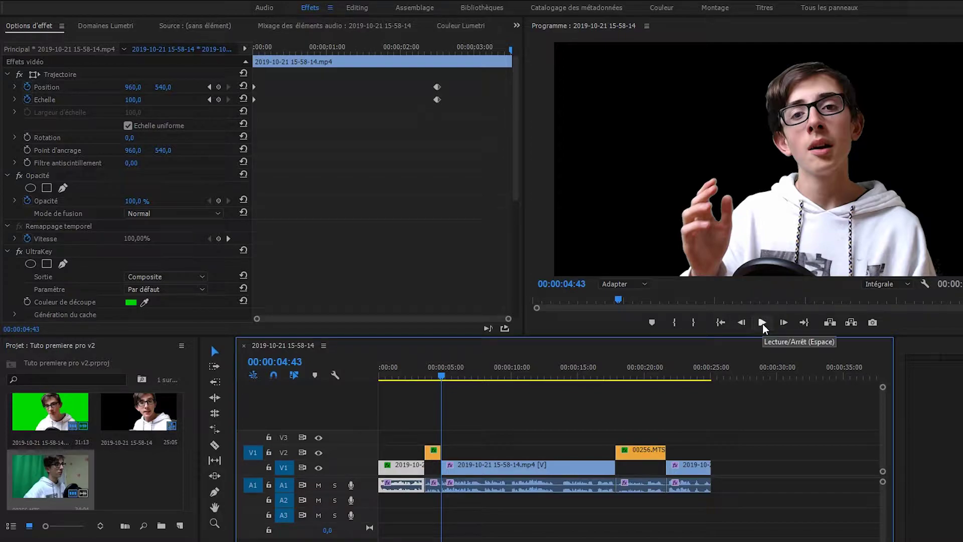
click(762, 321)
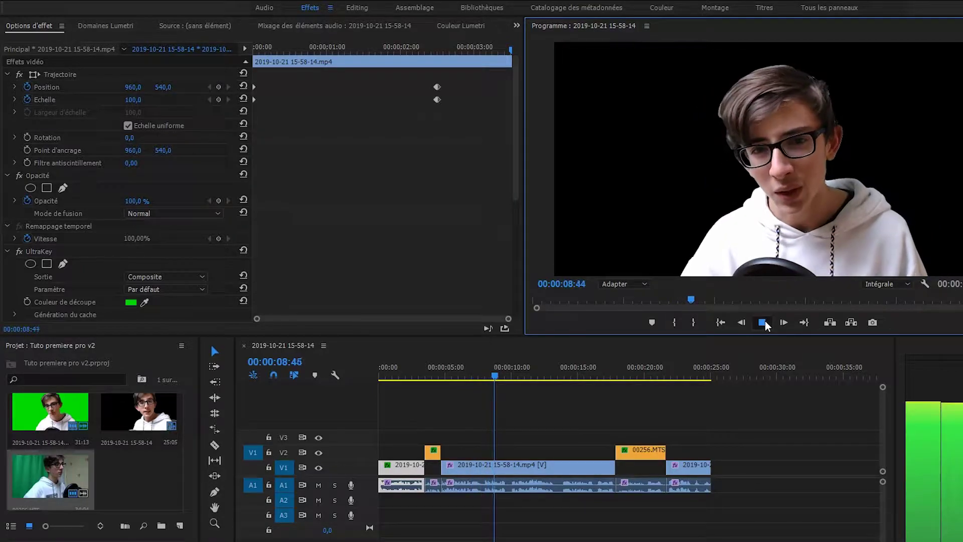
click(762, 322)
click(483, 479)
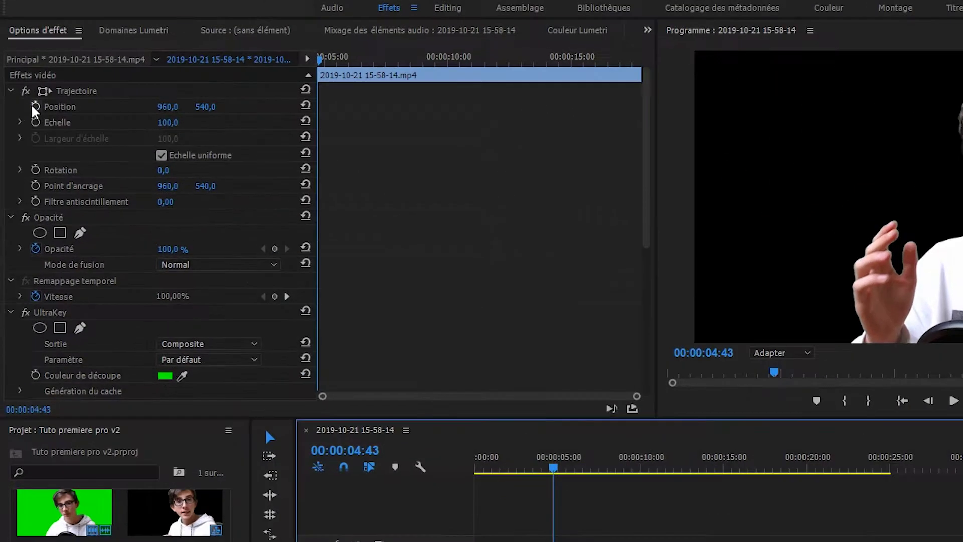
click(27, 86)
click(27, 99)
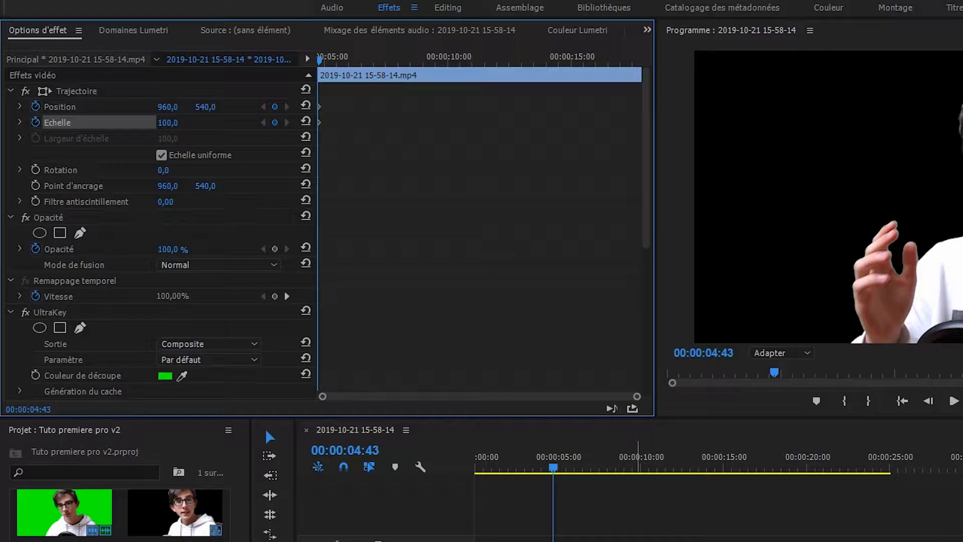
- Play the long V1 clip to find the zoom's end, add Position and Scale keyframes at 00:00:07:57 and set Scale to 130 there
click(954, 401)
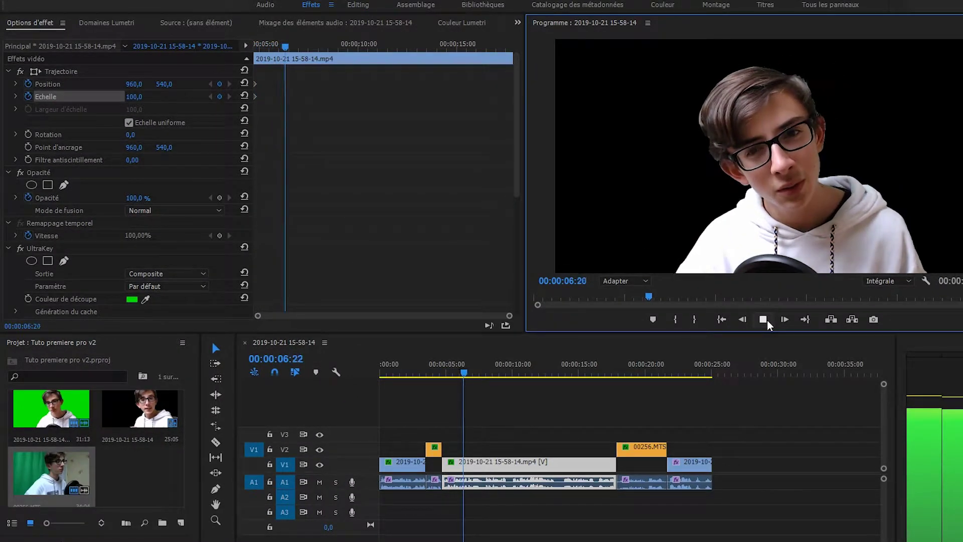
click(763, 319)
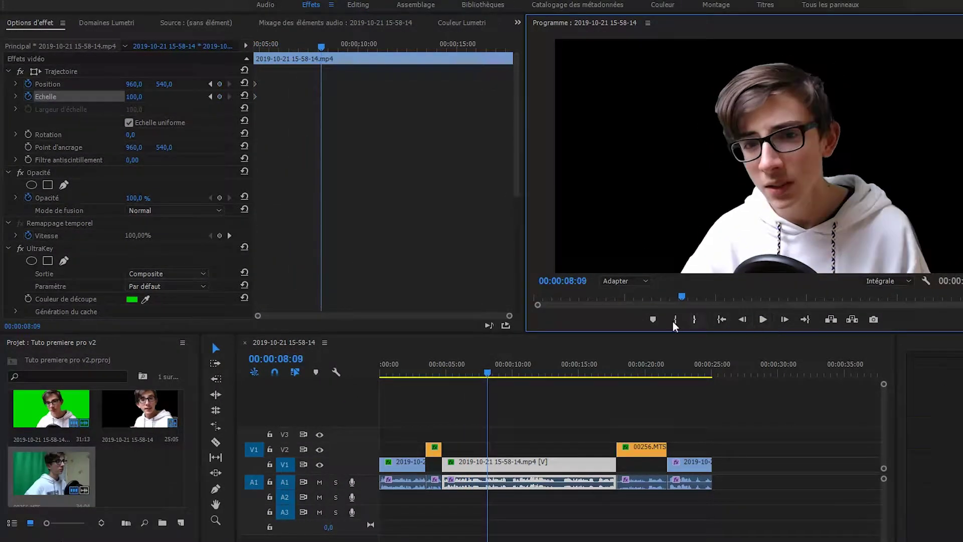
key(Left)
key(Left)
key(Left)
key(Left)
key(Left)
key(Left)
key(Left)
key(Left)
key(Left)
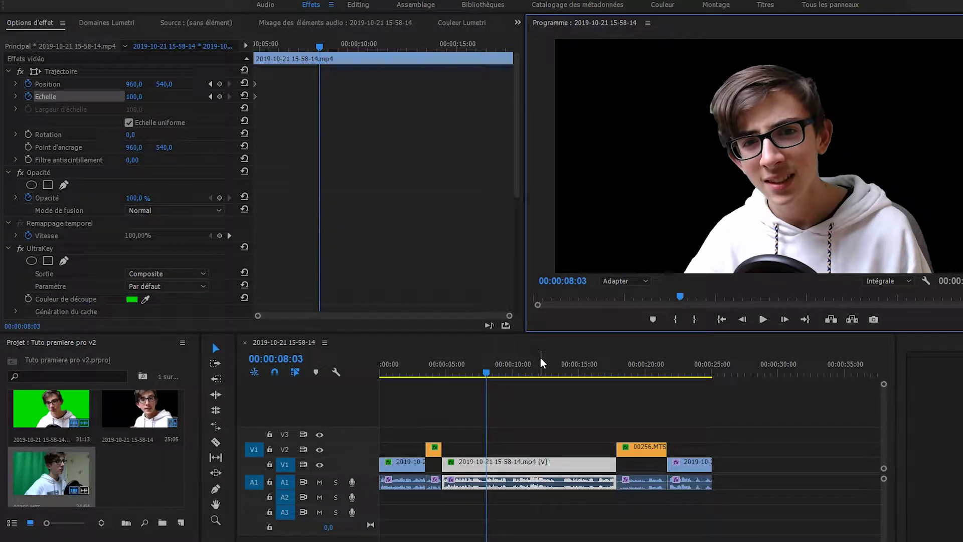
key(Left)
key(Left)
key(Left)
click(219, 84)
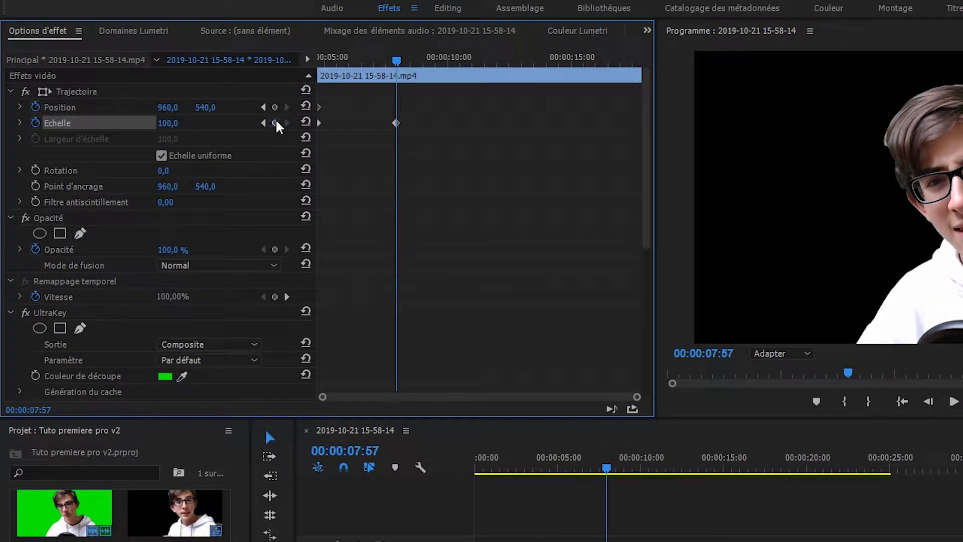
click(219, 97)
click(162, 123)
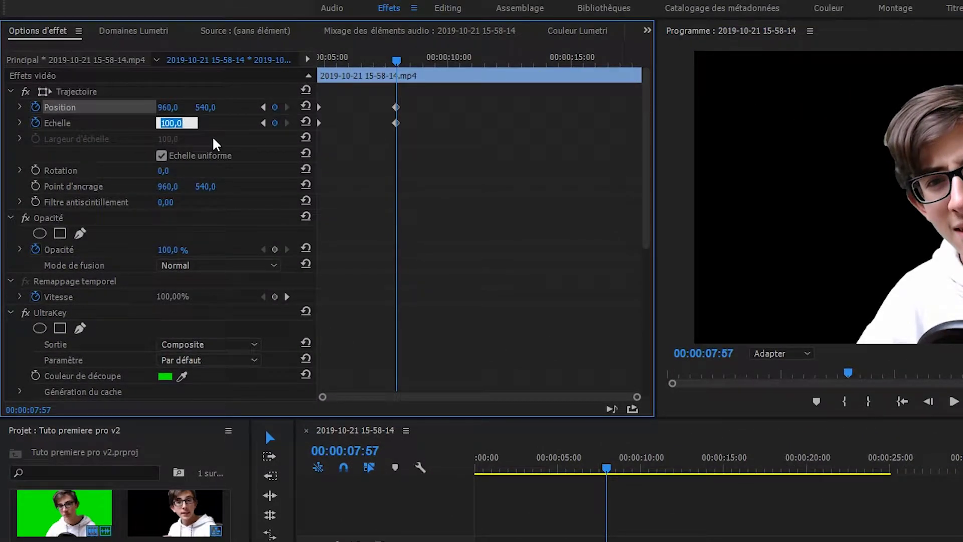
text(130)
key(Return)
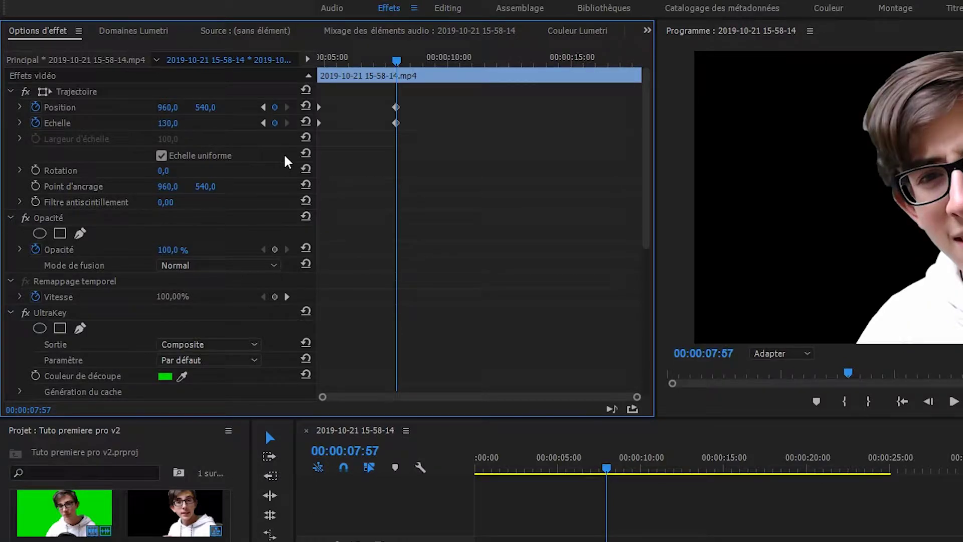
- Play the long V1 clip from its start to check the gradual zoom, and review the frames at its two keyframes
click(322, 122)
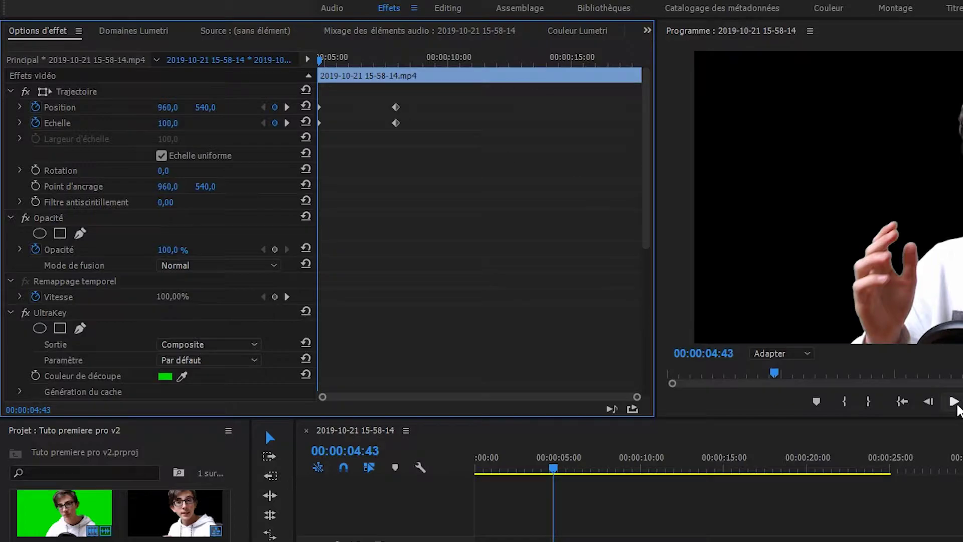
click(954, 401)
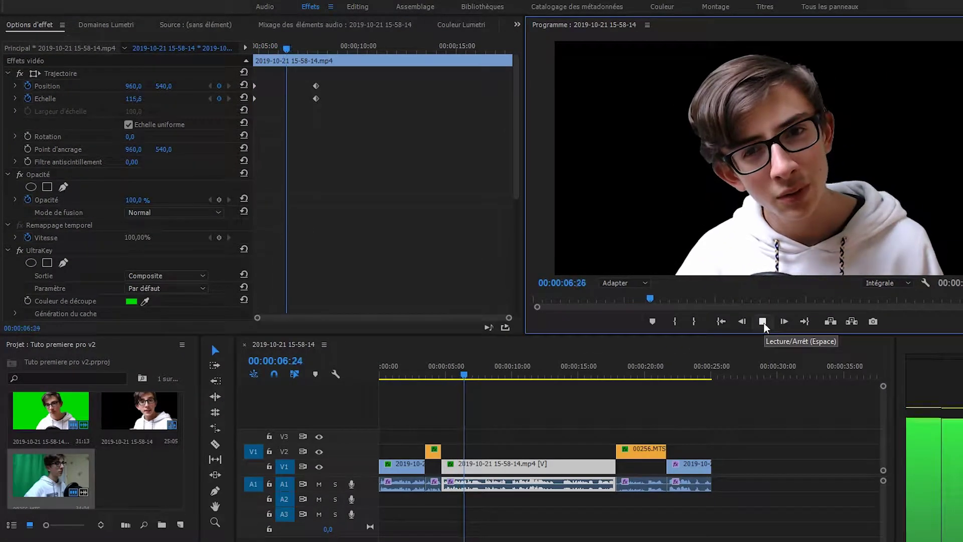
click(762, 321)
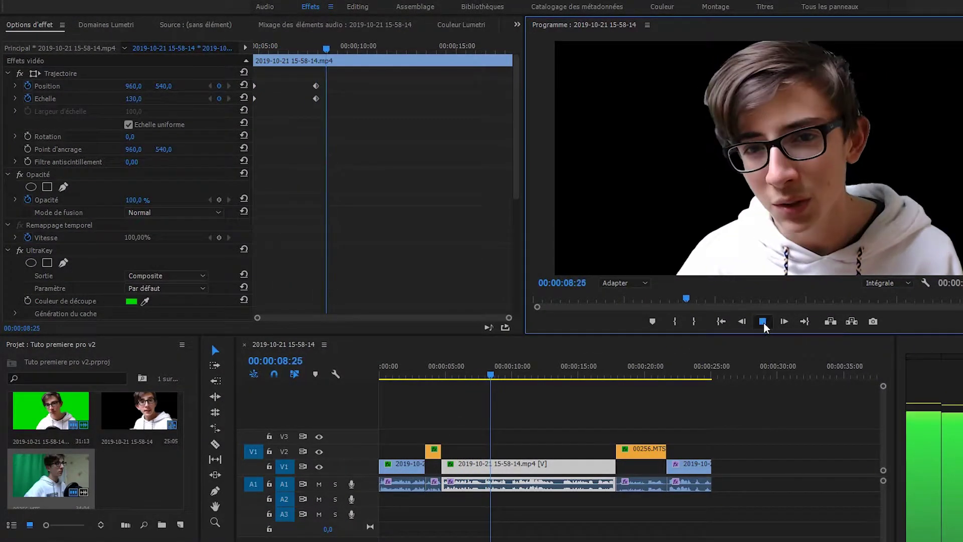
click(257, 46)
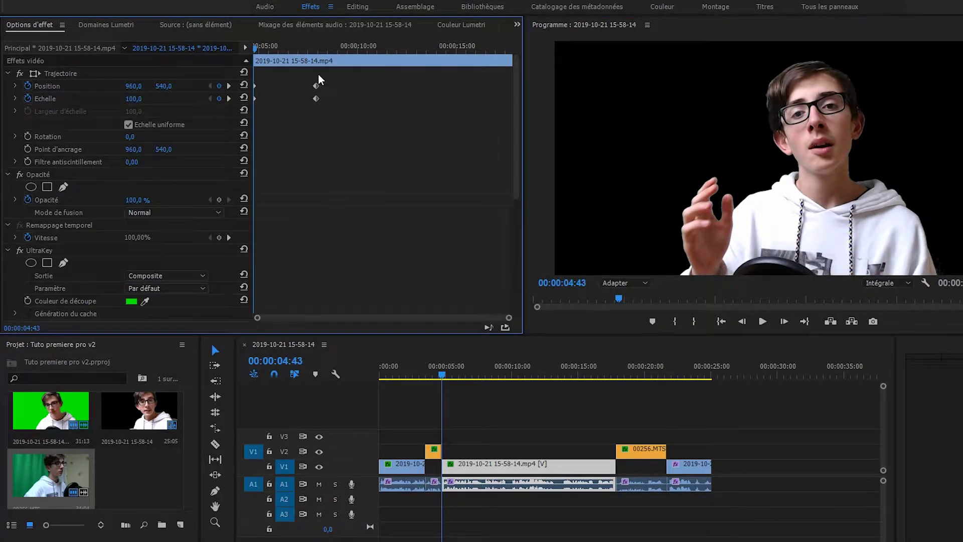
click(317, 47)
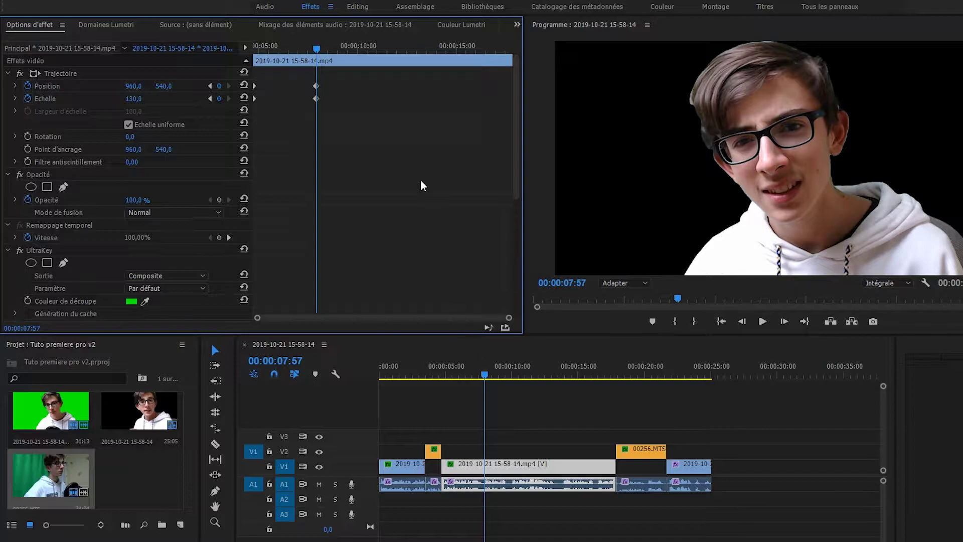
- Add Position and Scale keyframes to the long V1 clip at 00:00:10:06 and set Scale to 100 there
click(374, 52)
drag(496, 374, 516, 368)
click(218, 86)
click(219, 98)
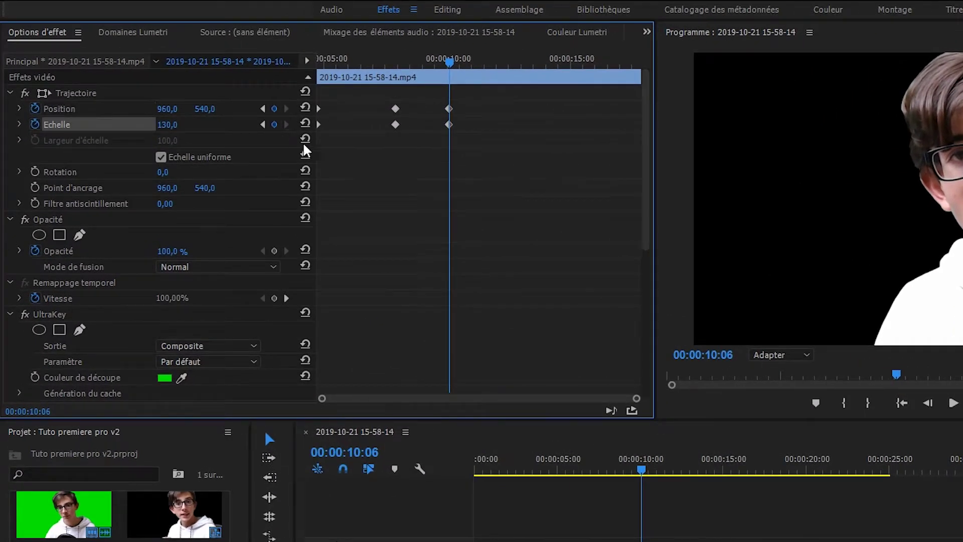
click(173, 125)
text(100)
key(Return)
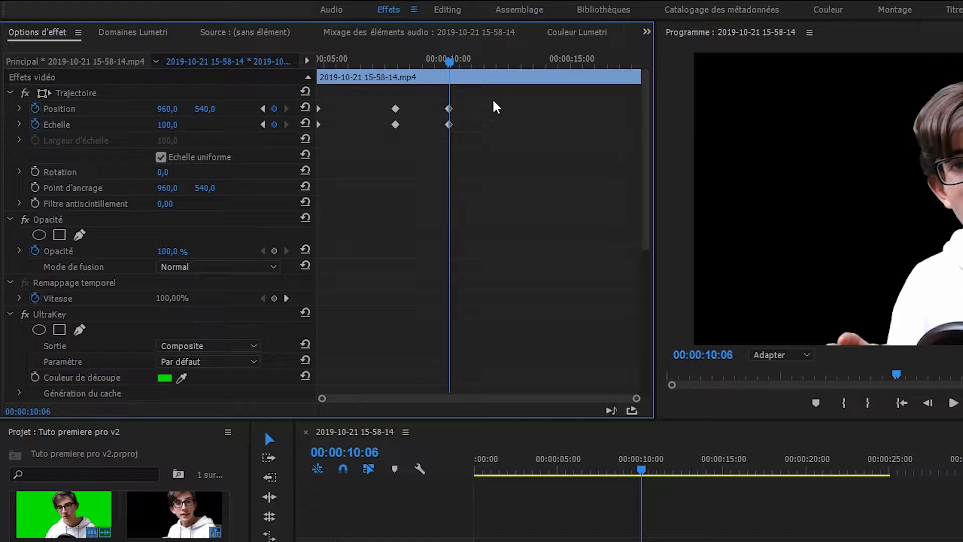
- Add Position and Scale keyframes to the long V1 clip at 00:00:13:17 and set Scale to 130 there
click(527, 61)
click(274, 108)
click(274, 124)
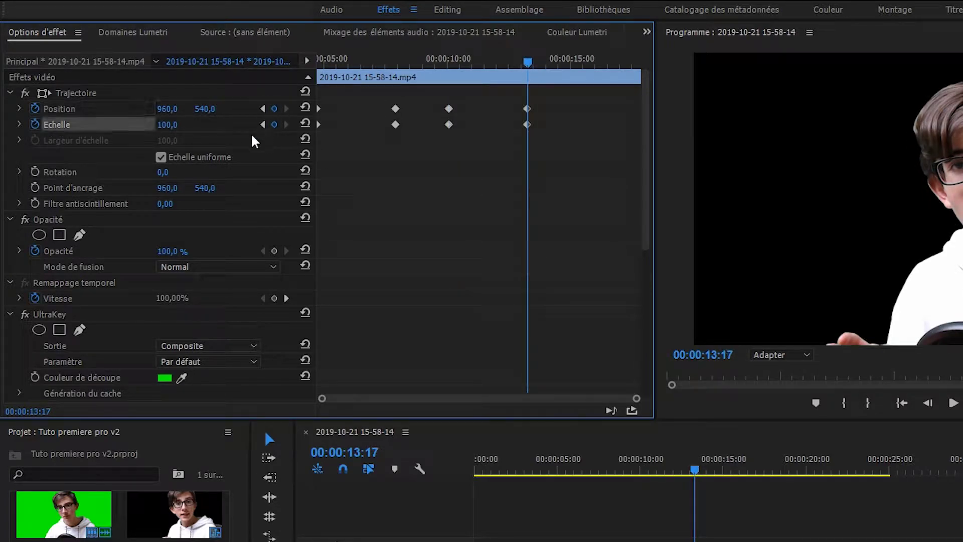
click(168, 125)
text(130)
click(266, 149)
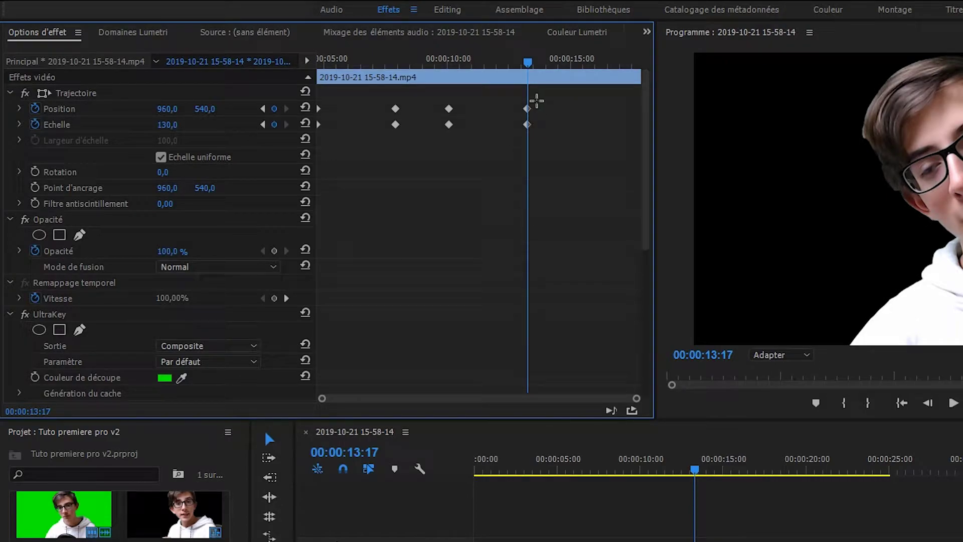
- Select the keyframes at 00:00:10:06 and 00:00:13:17 and review their temporal interpolation options
drag(536, 101, 430, 138)
drag(436, 102, 548, 134)
right_click(528, 112)
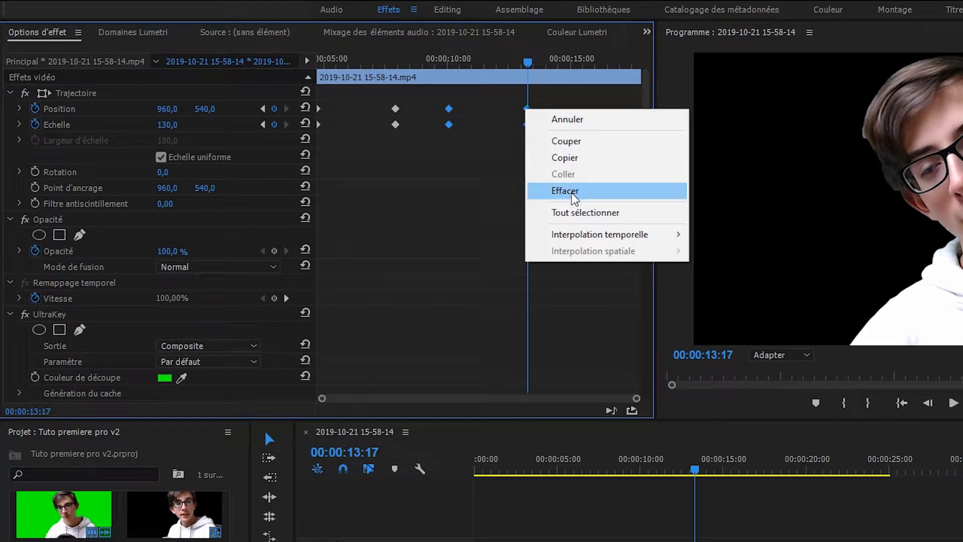
mouse_move(584, 234)
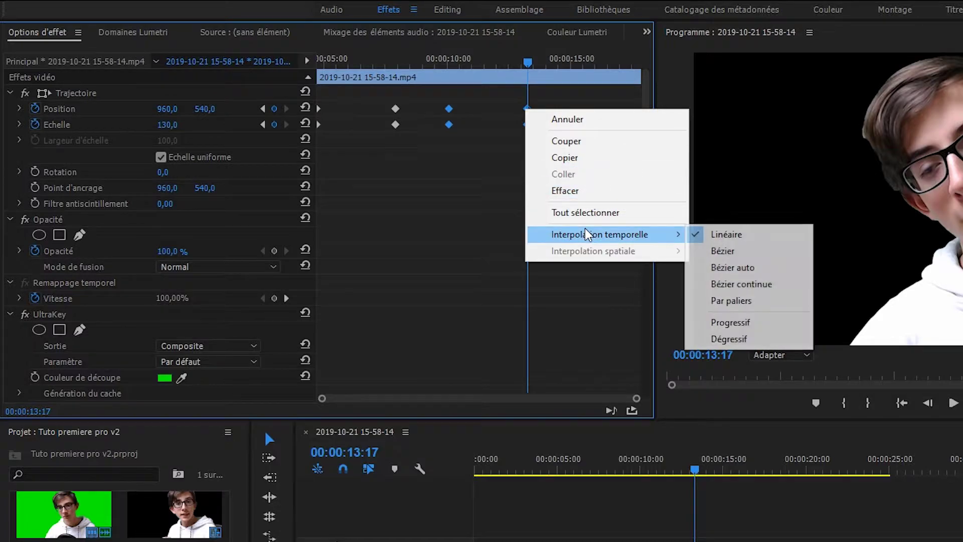
click(472, 186)
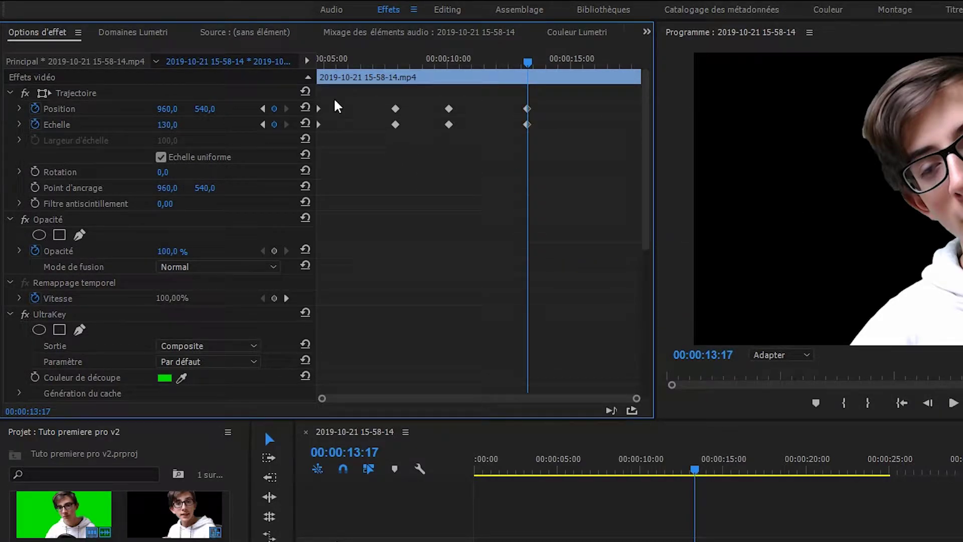
- Delete the long V1 clip's Position keyframes at 00:00:10:06 and 00:00:13:17
click(449, 109)
shift+click(527, 108)
key(Delete)
- Set the Scale keyframes at 00:00:10:06 and 00:00:13:17 to Bézier interpolation
drag(444, 113, 552, 143)
right_click(527, 126)
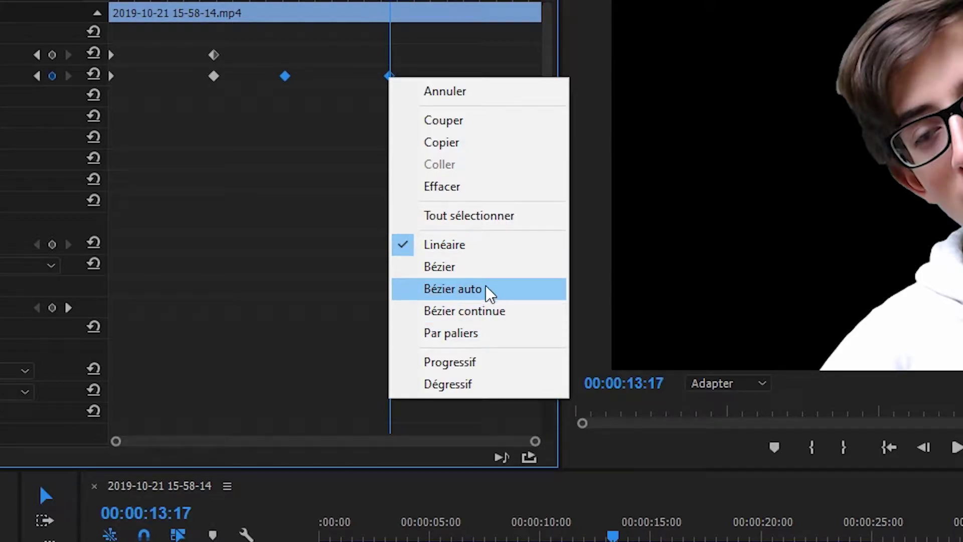
click(488, 278)
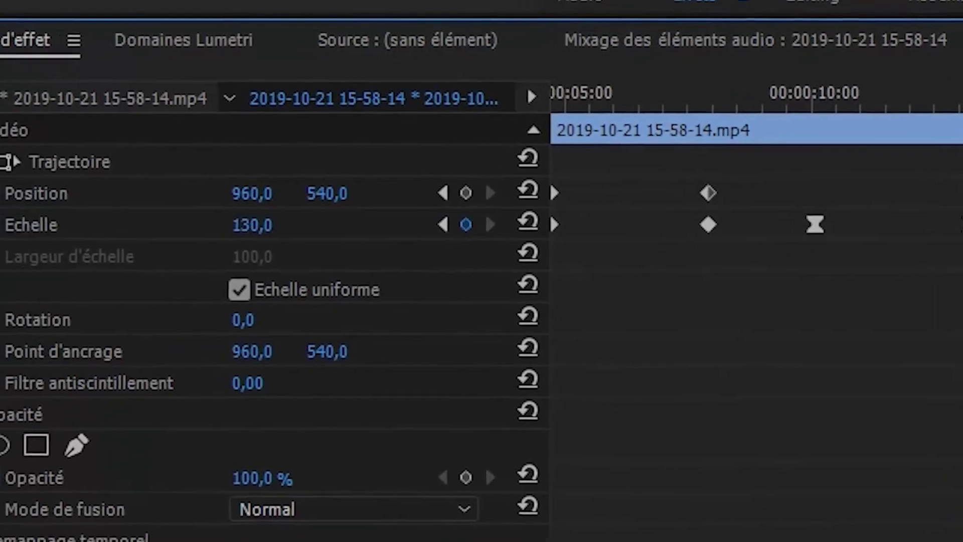
- Show the Scale graph and adjust the Bézier handles between the 00:00:10:06 and 00:00:13:17 keyframes to smooth the zoom's start and end
click(40, 217)
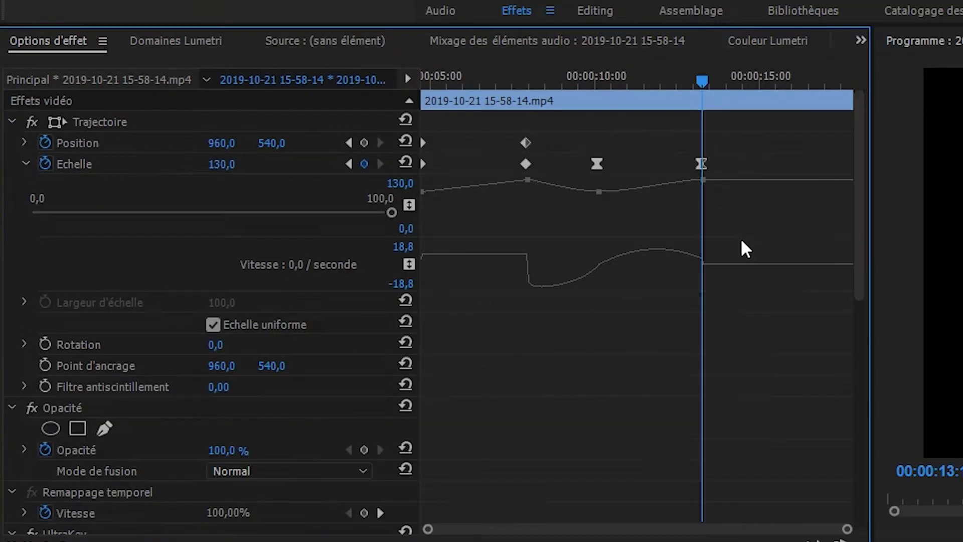
click(599, 192)
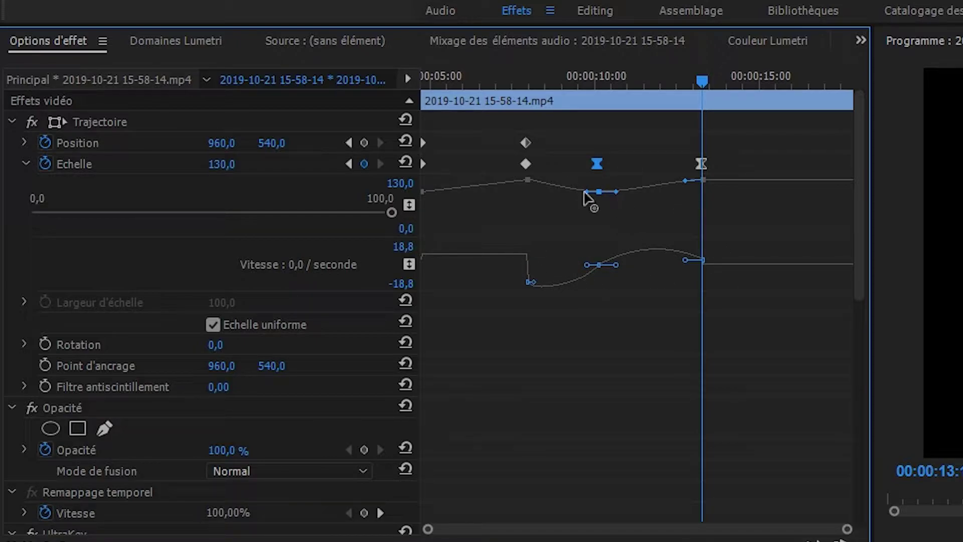
drag(617, 193, 623, 199)
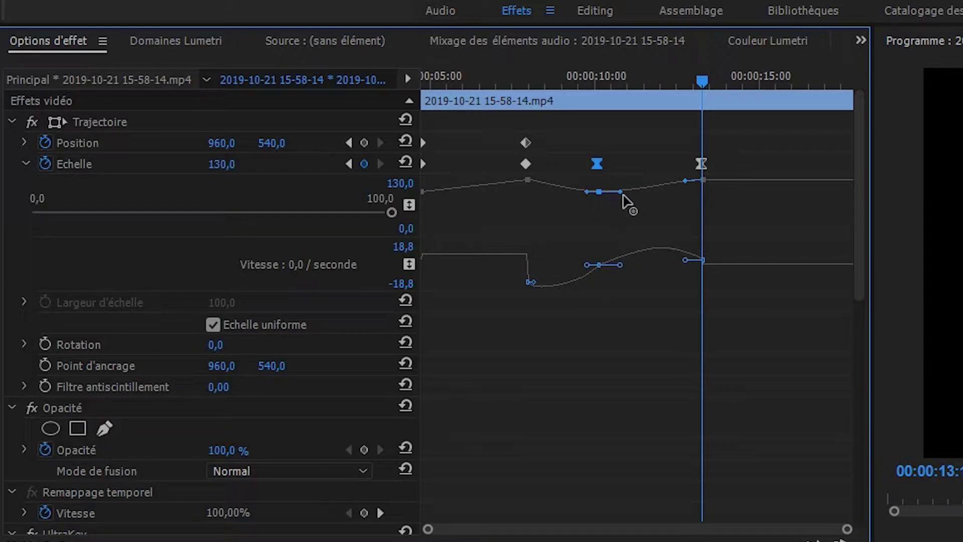
click(687, 181)
drag(686, 181, 685, 178)
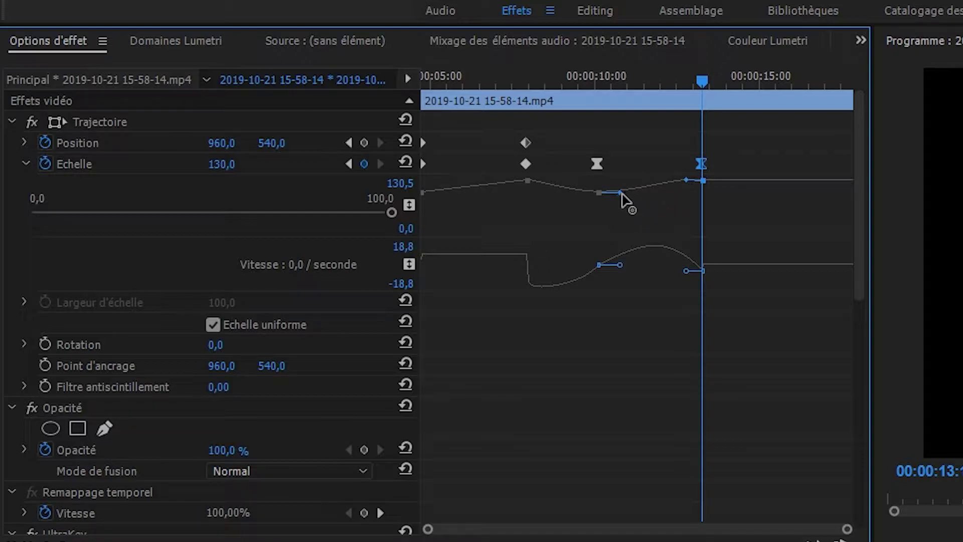
drag(621, 192, 626, 193)
click(685, 179)
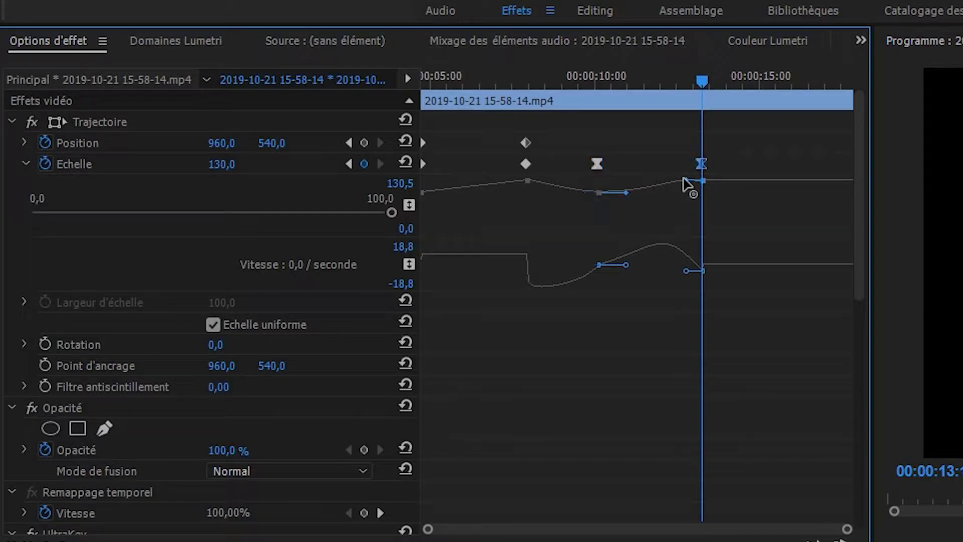
drag(685, 179, 685, 178)
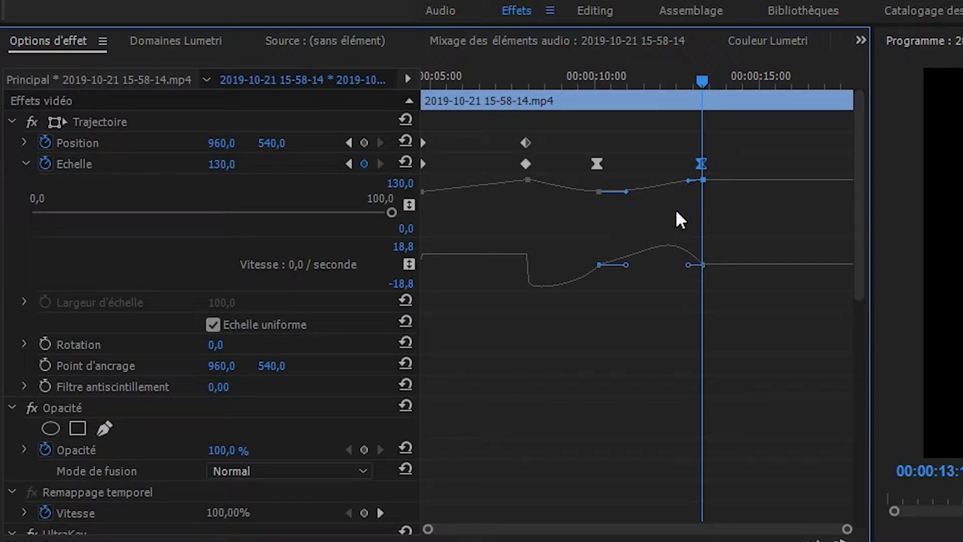
- Play the long V1 clip from just before 00:00:10:06 to check the eased zoom
click(585, 76)
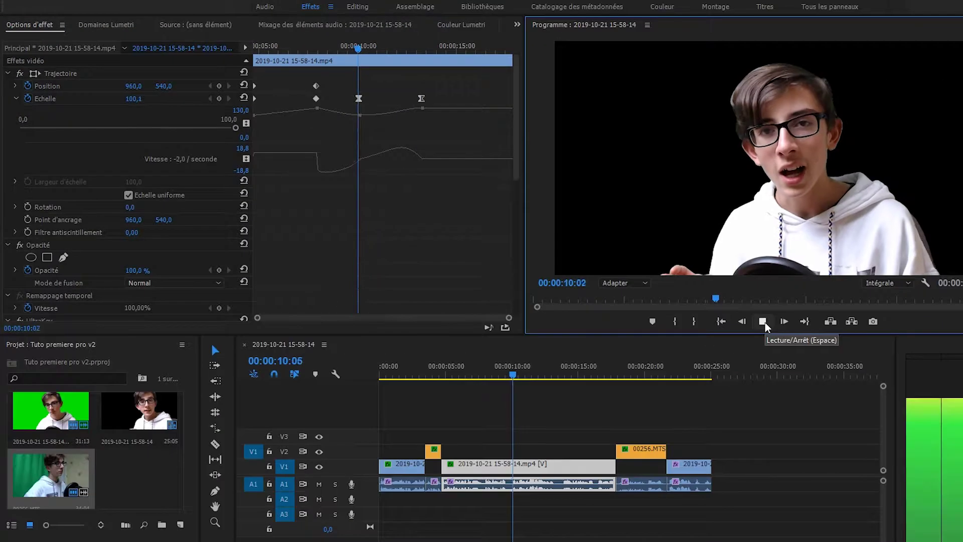
click(763, 322)
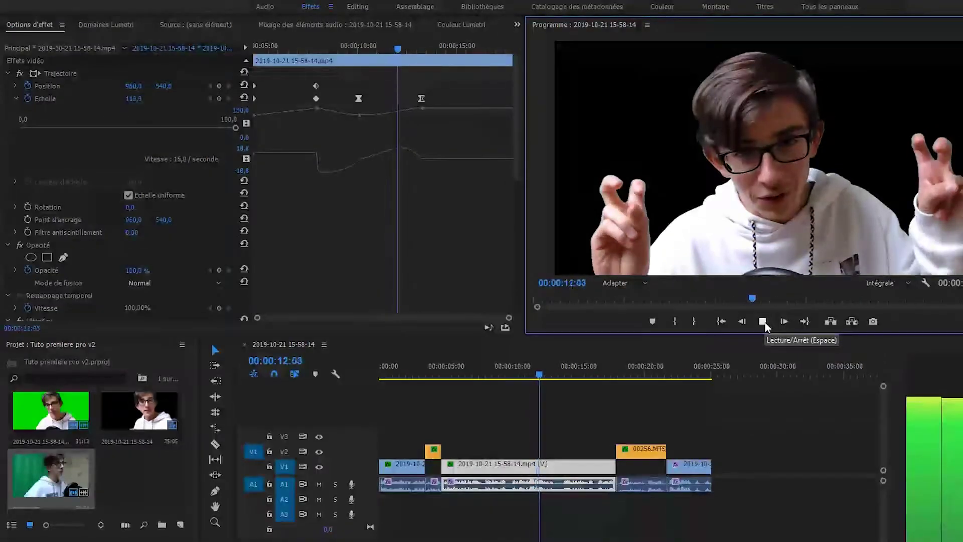
click(766, 322)
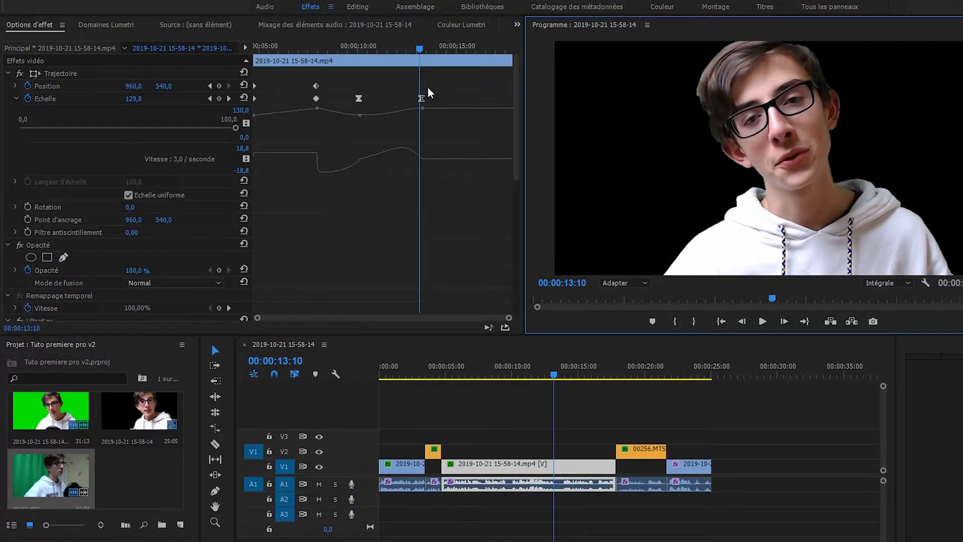
click(351, 46)
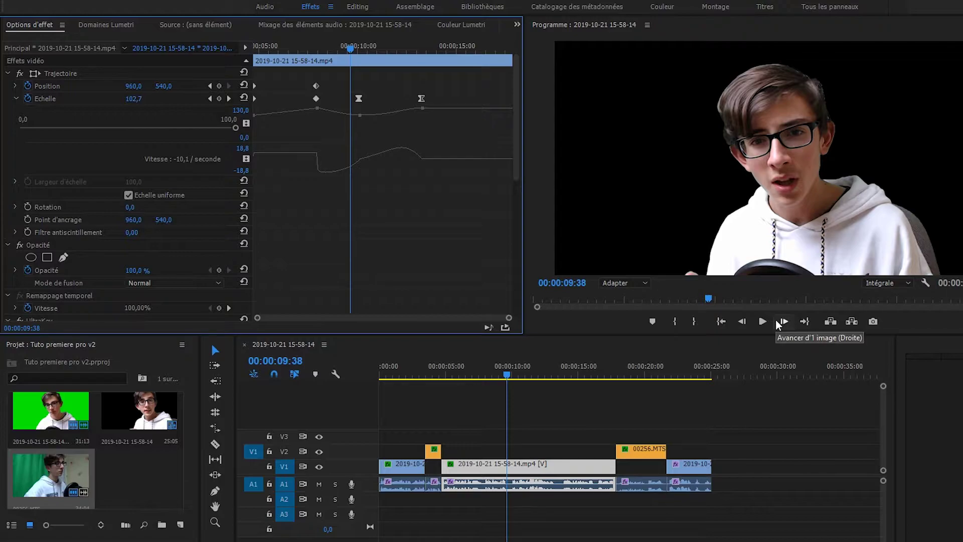
- Delete the two Bézier Scale keyframes at 00:00:10:06 and 00:00:13:17
drag(429, 93, 341, 113)
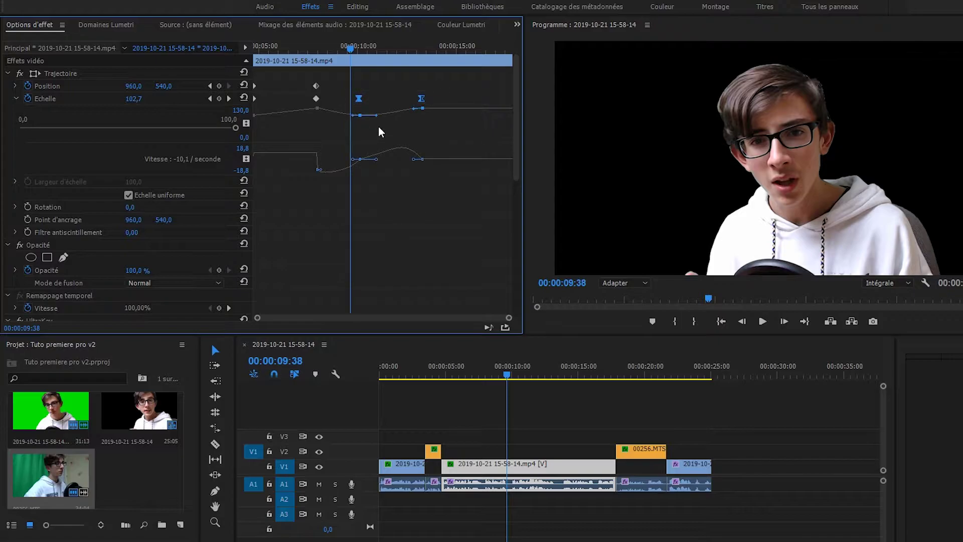
right_click(379, 128)
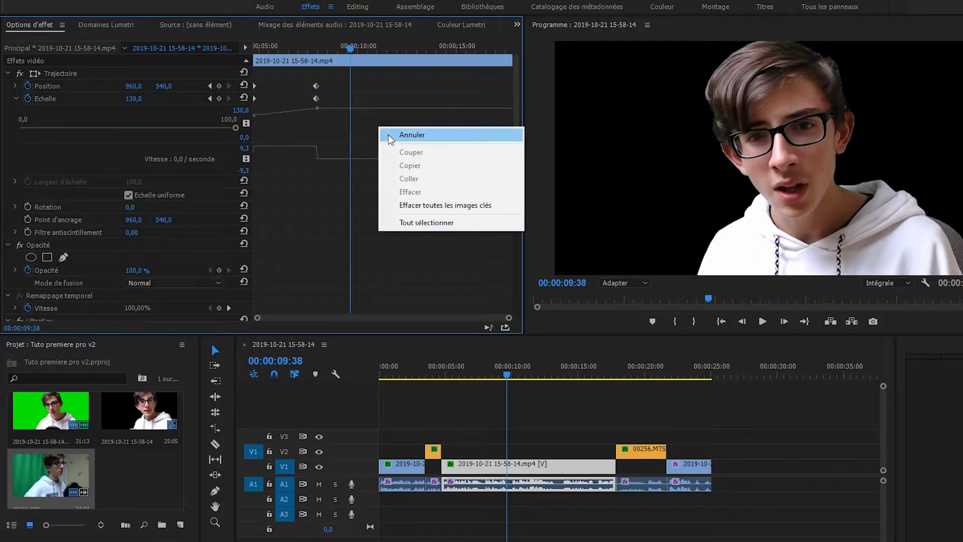
click(389, 135)
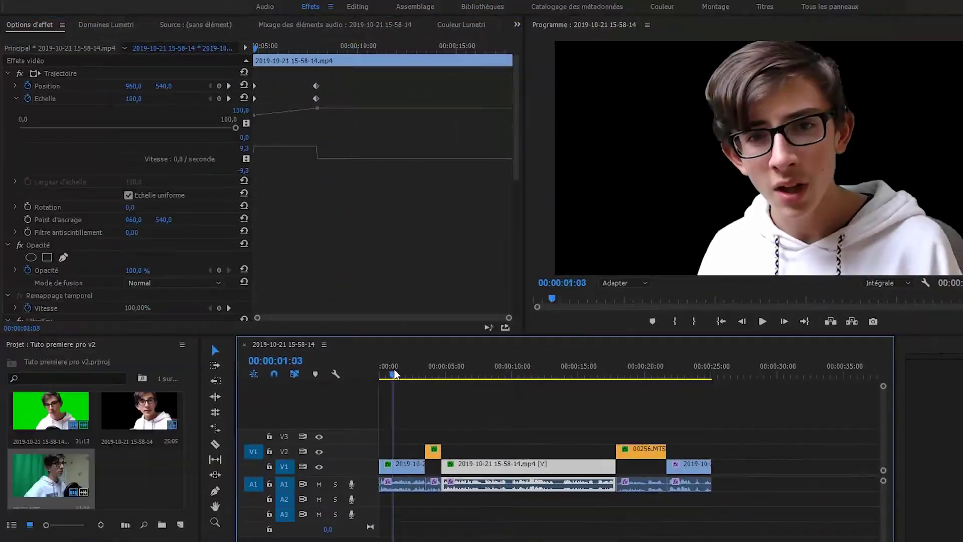
- Play up to the gradual zoom's end, then set Scale to 150 and vertical Position to 629 at 00:00:07:58
click(778, 313)
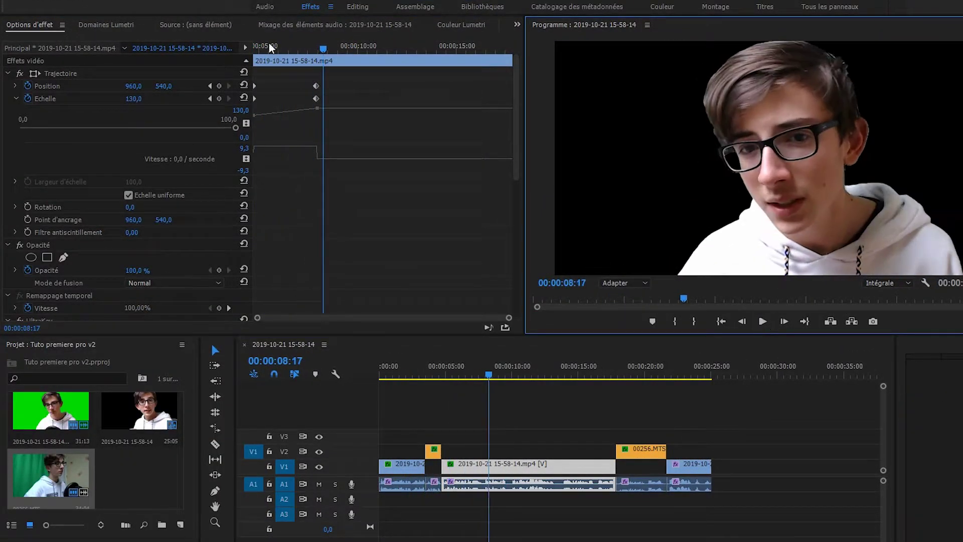
click(233, 104)
click(134, 99)
text(150)
key(Return)
drag(159, 87, 169, 86)
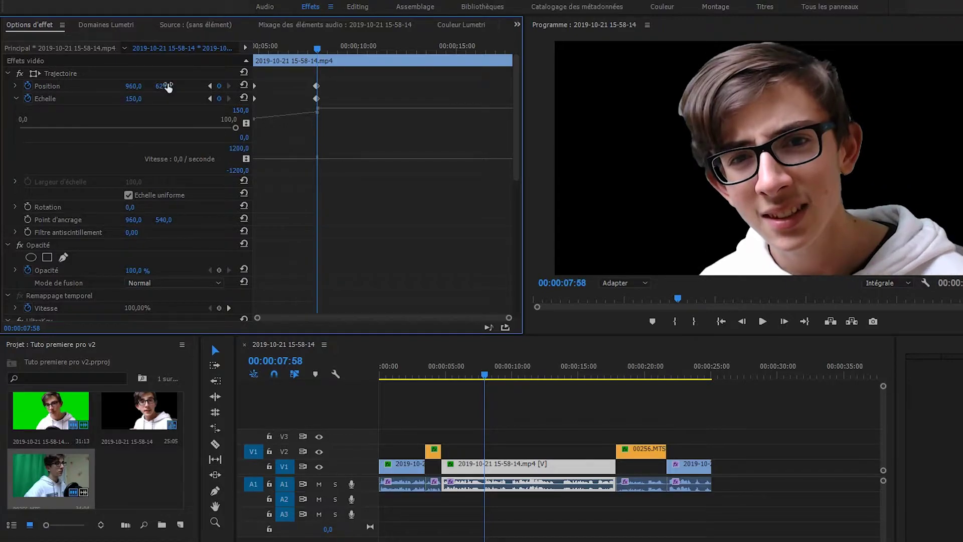
- Add Position and Scale keyframes at 00:00:08:32 and restore Scale 100 and Position 960, 540 right after them
click(495, 373)
key(Left)
key(Left)
click(219, 98)
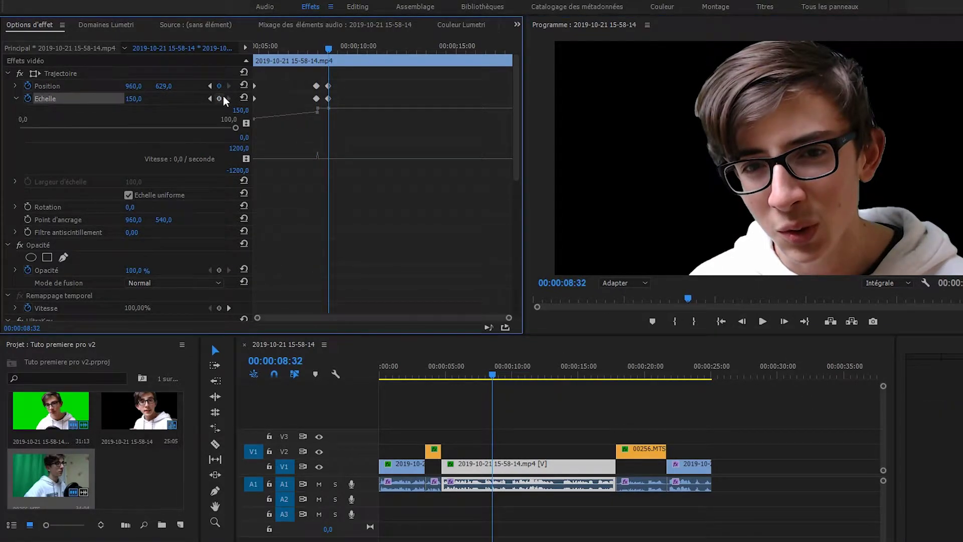
click(219, 86)
- Play on to find the next zoom point and set the long V1 clip's Scale to 130 at 00:00:11:18
click(763, 323)
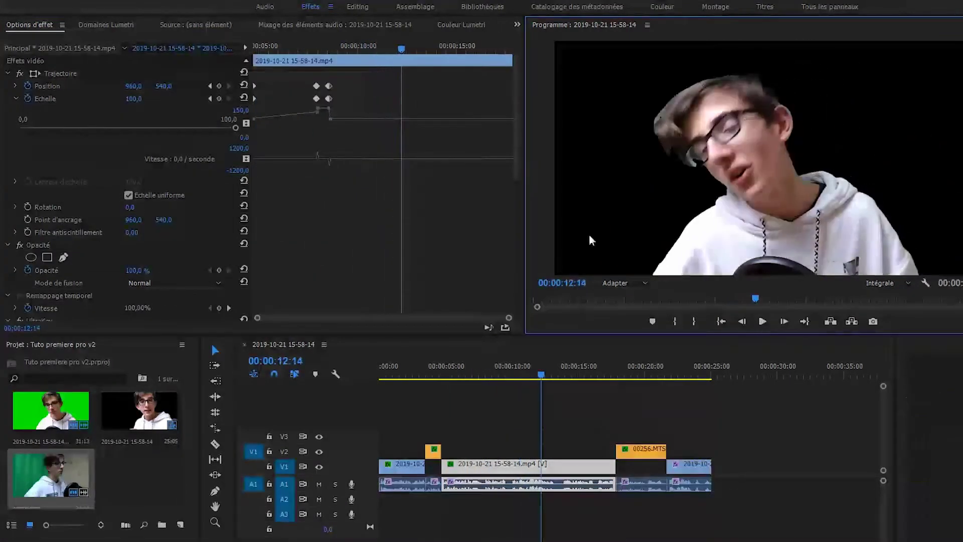
click(396, 61)
drag(134, 99, 148, 98)
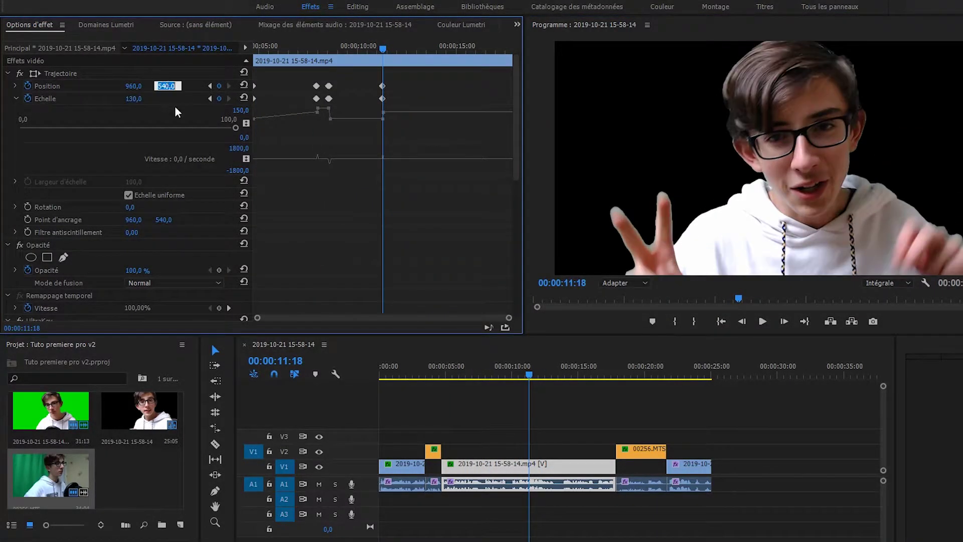
- Add Position and Scale keyframes at 00:00:13:07 to hold the zoom and set Scale to 100 on the following frame
click(763, 323)
click(553, 375)
click(219, 86)
click(219, 99)
key(Right)
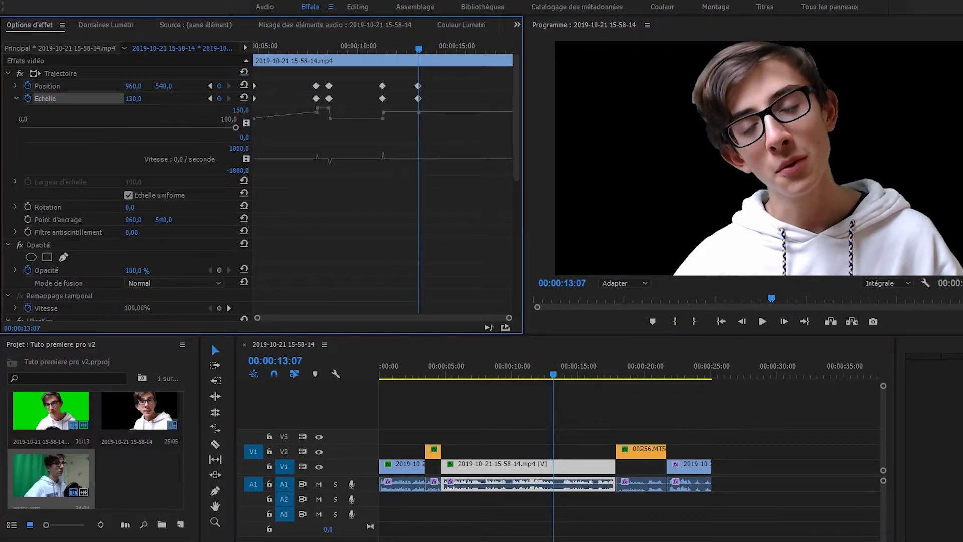
drag(134, 98, 118, 99)
- Locate a zoom point near the end of the long V1 clip and set Scale to 130 just before 00:00:17:00
click(761, 323)
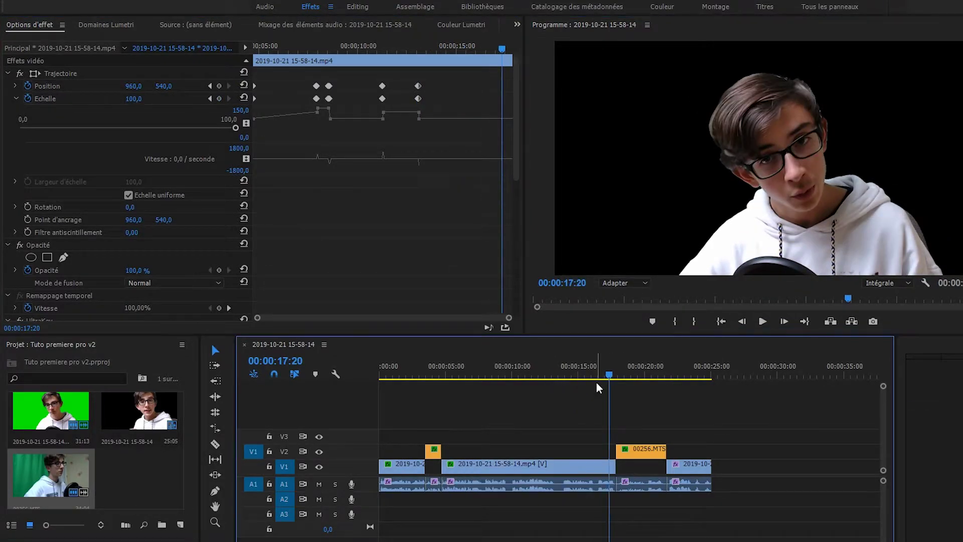
click(762, 322)
drag(613, 377, 599, 380)
click(577, 463)
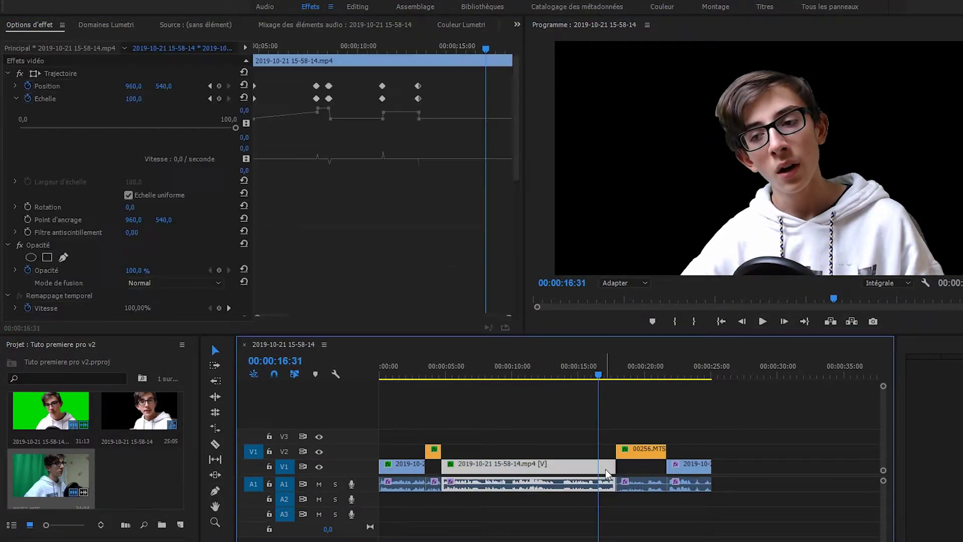
key(space)
click(140, 98)
text(130)
- Play the rest of the sequence, then play it from 00:00:00:00 to check all the cuts and zooms
click(762, 322)
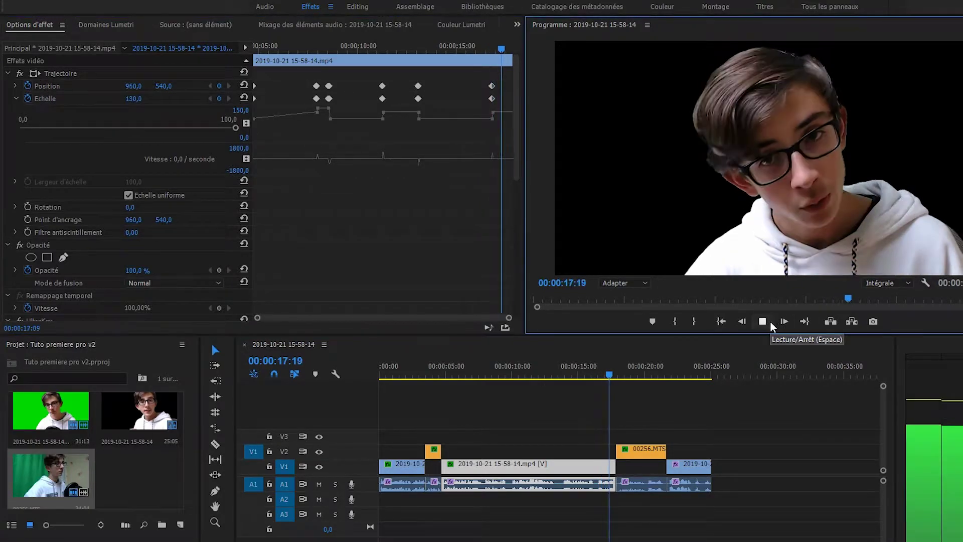
click(765, 323)
click(773, 322)
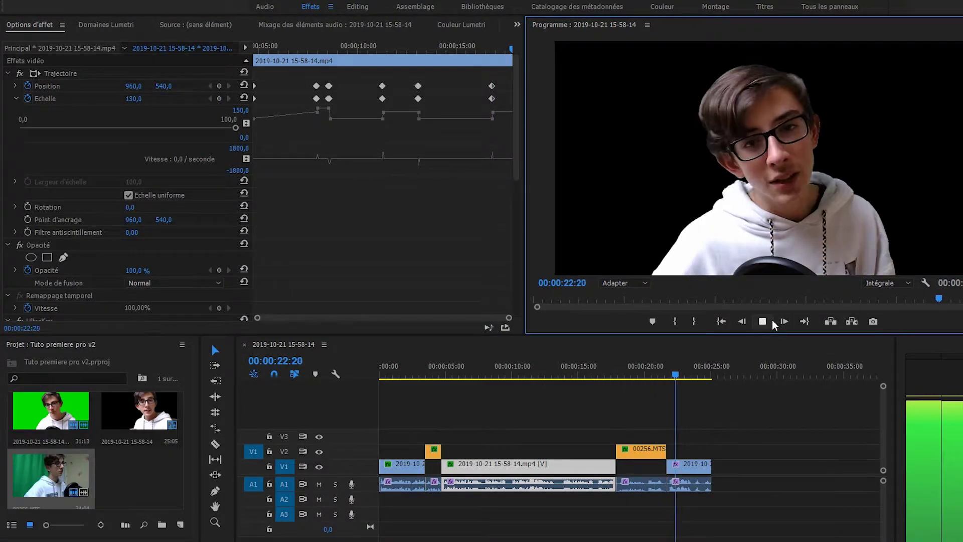
click(385, 376)
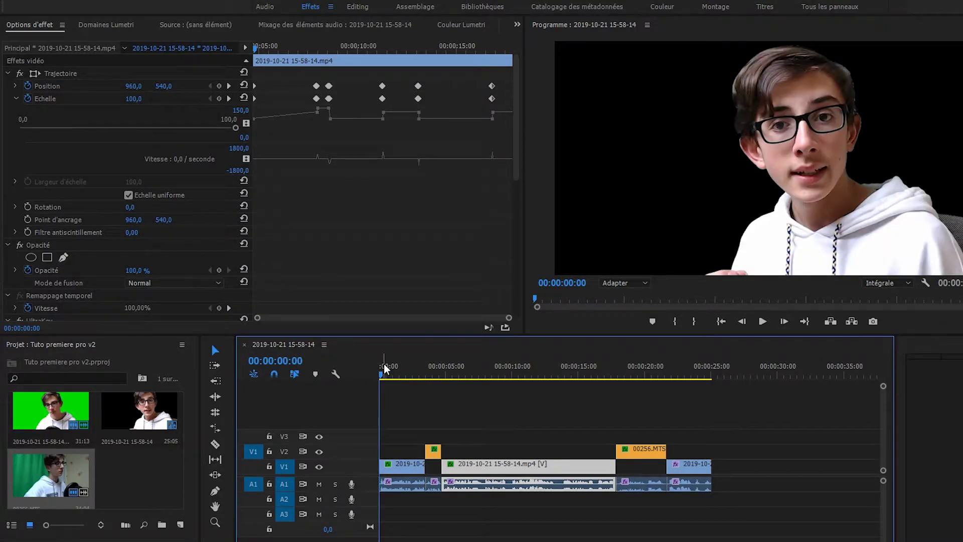
click(772, 323)
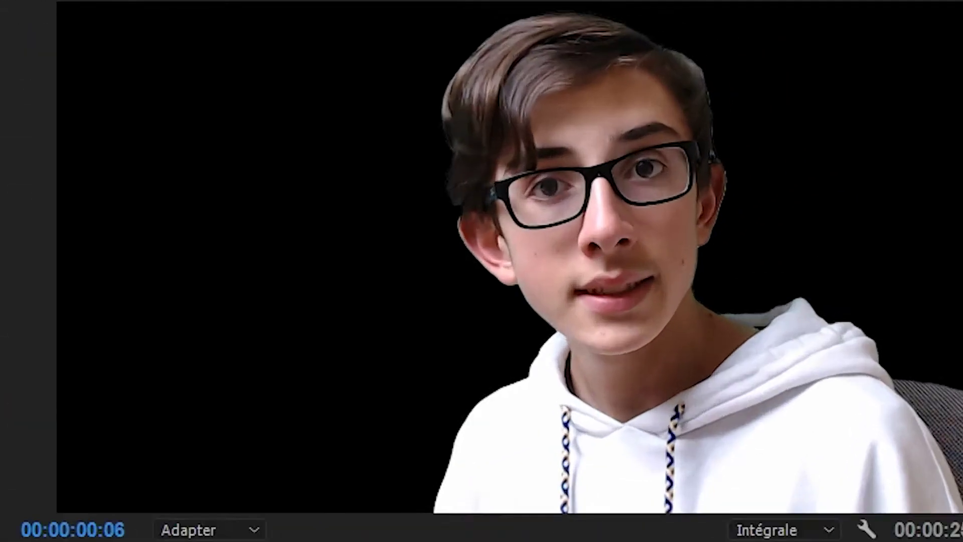
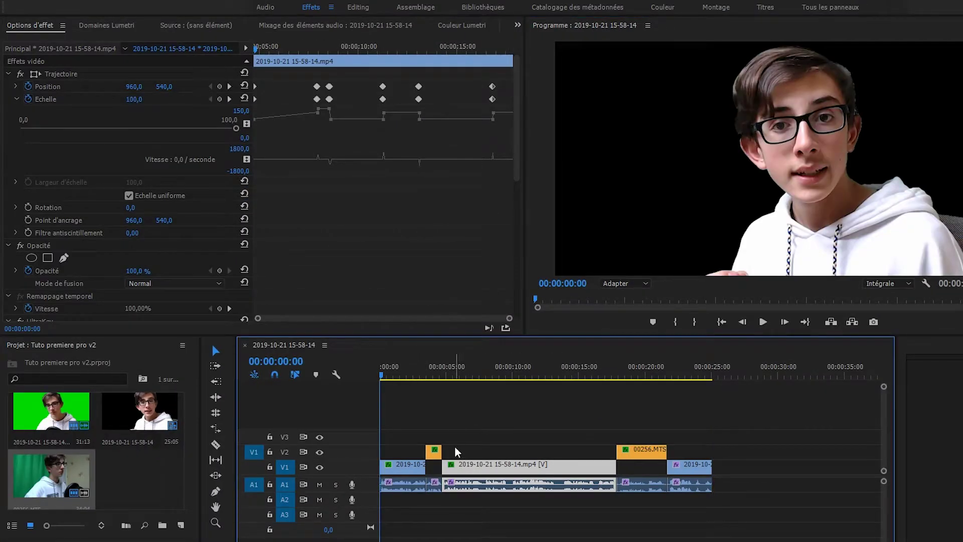
- Play the sequence from 00:00:04:43 to find the first hesitation and cut the V1 clip around it, at 00:00:09:41 and 00:00:10:03
click(456, 452)
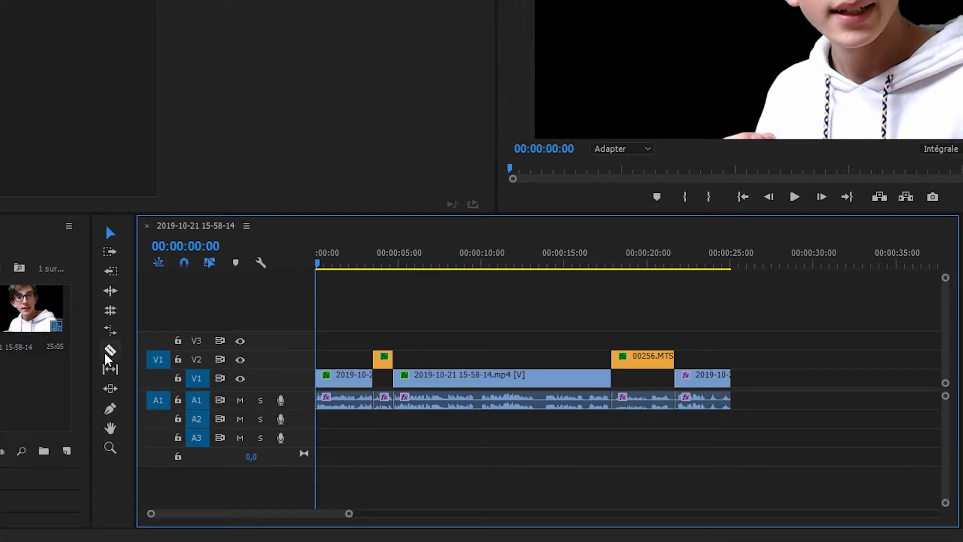
click(16, 336)
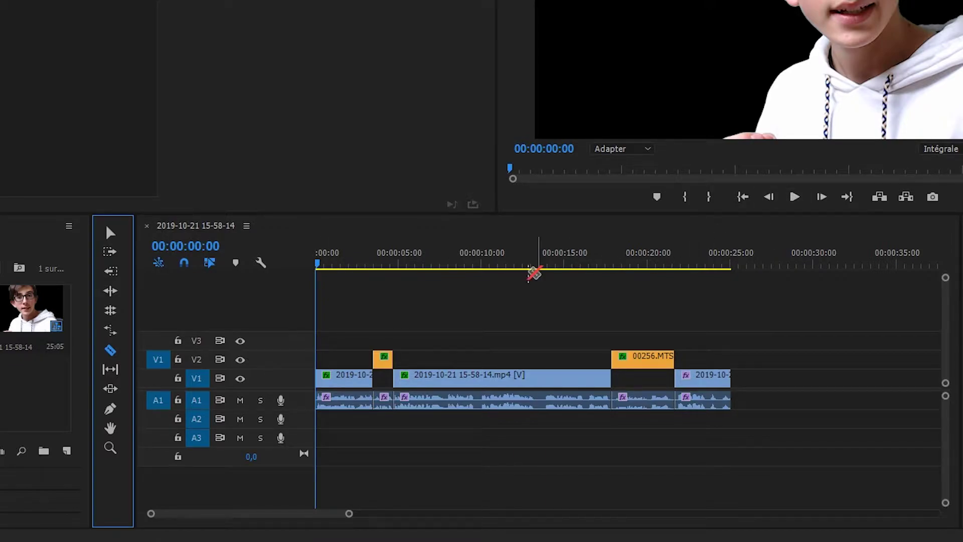
drag(321, 262, 402, 275)
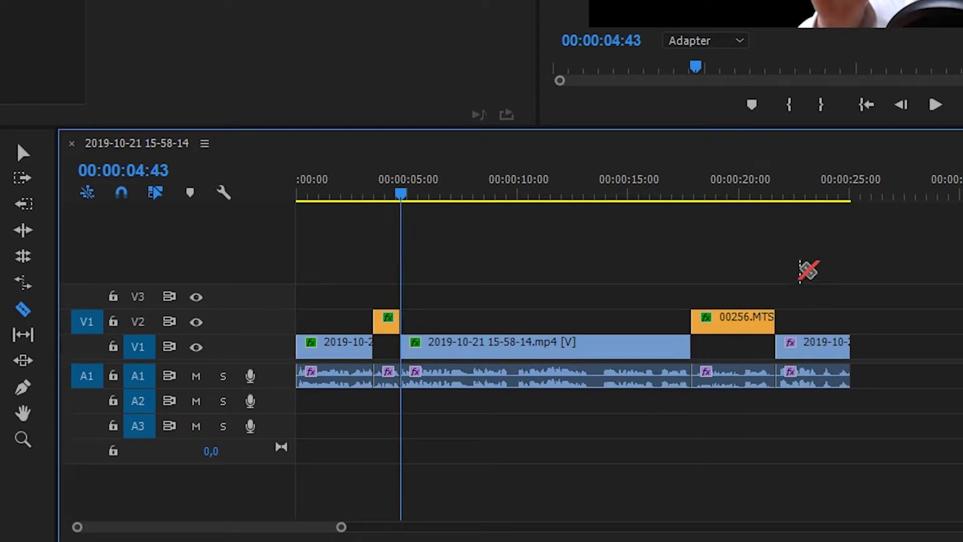
click(938, 108)
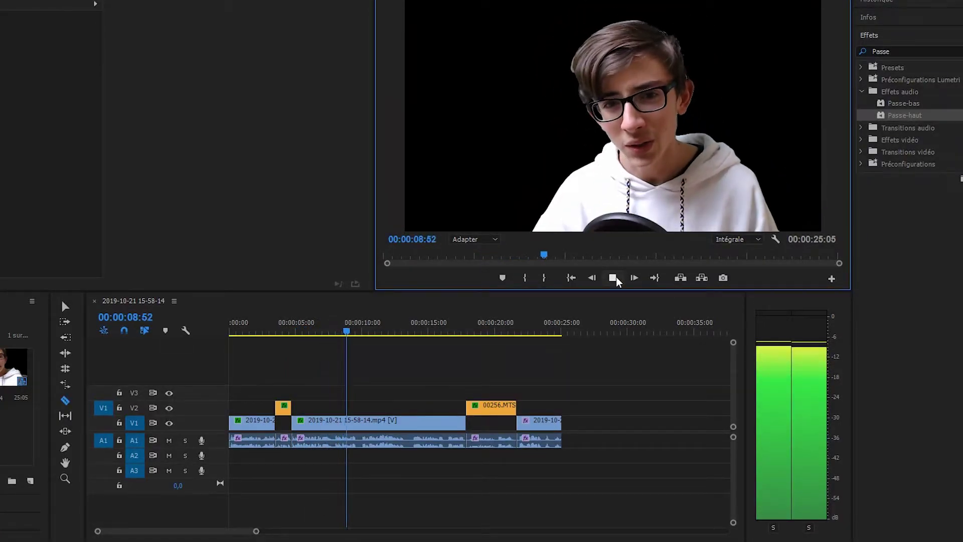
click(613, 279)
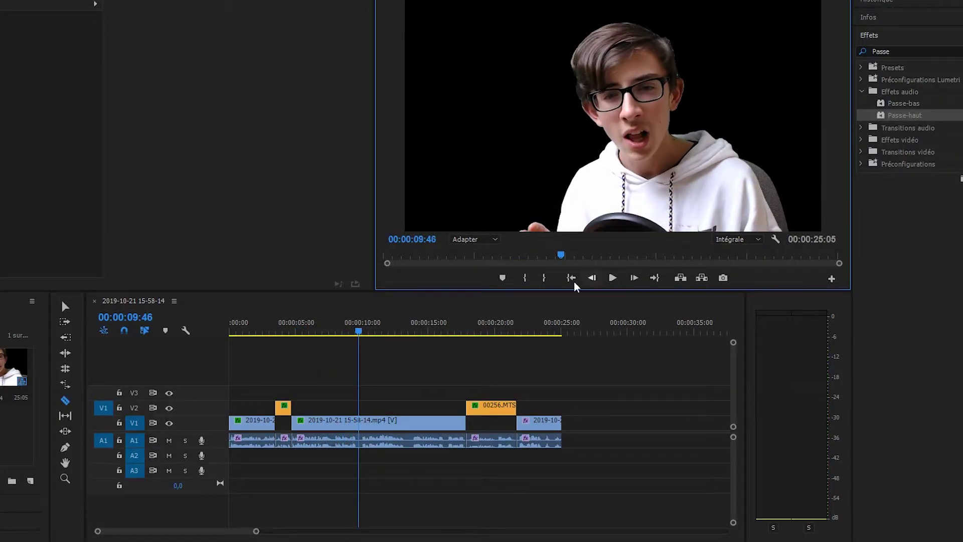
click(357, 333)
drag(357, 334, 355, 333)
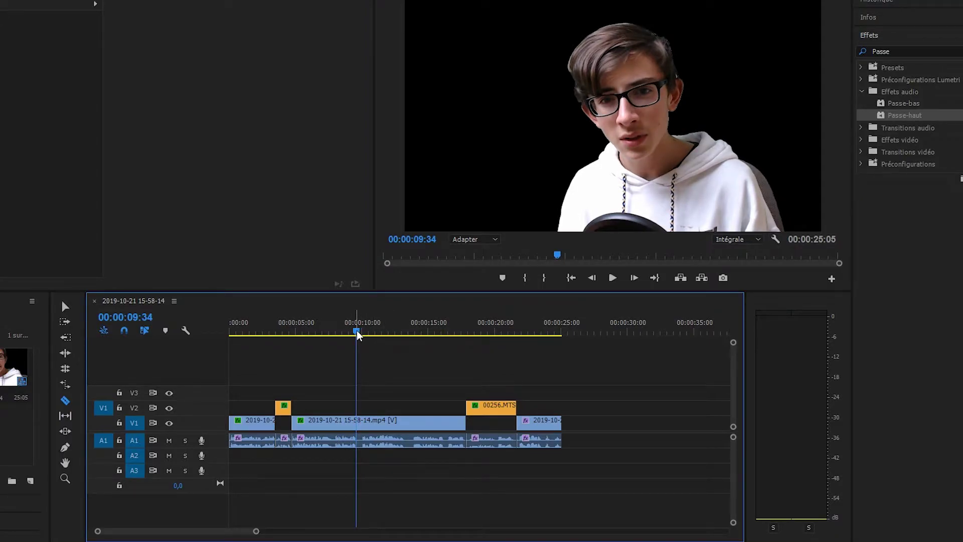
key(space)
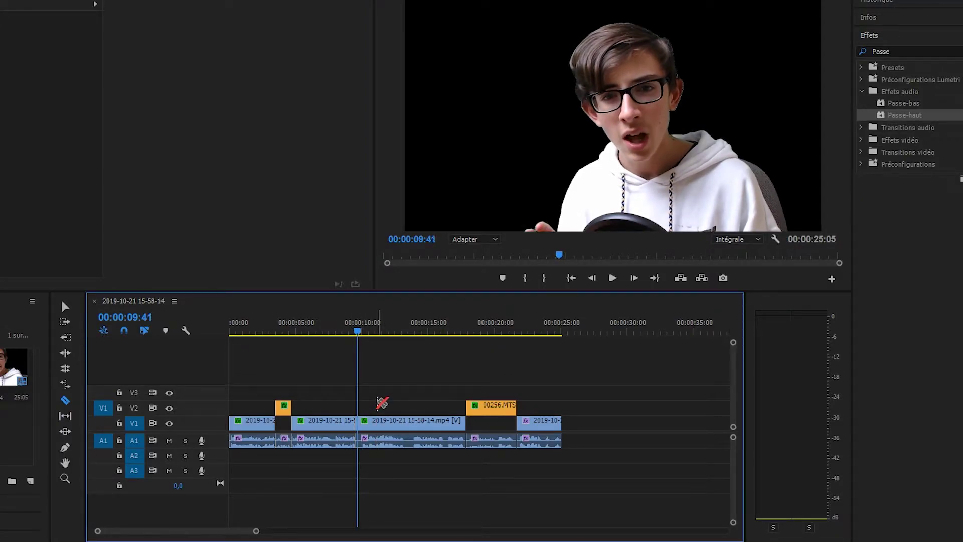
key(space)
click(365, 421)
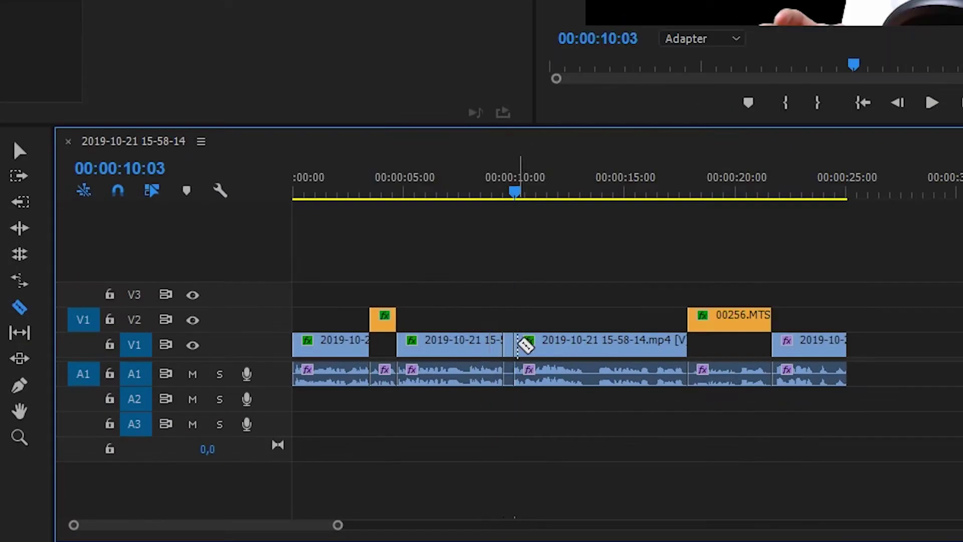
- Ripple-delete the short piece between the two cuts just before 00:00:10:03
click(73, 306)
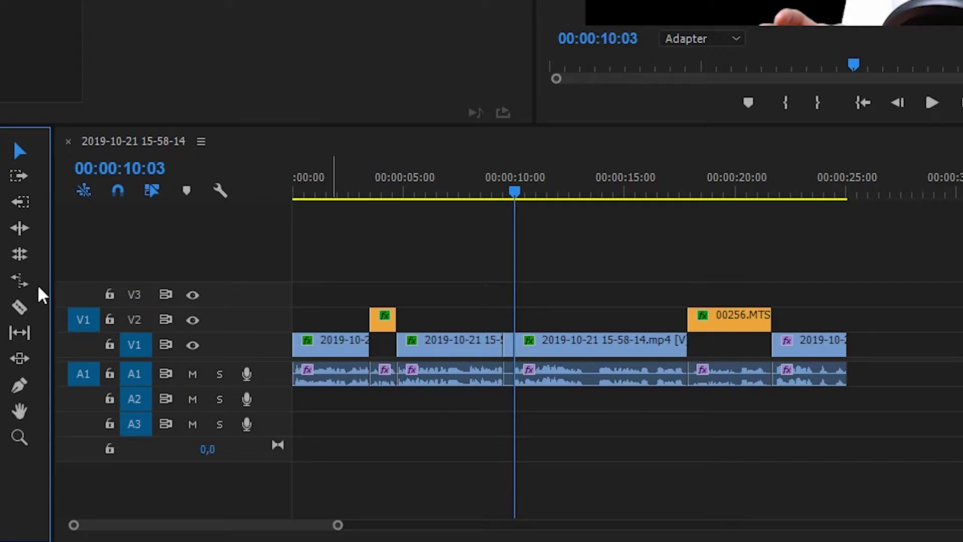
click(511, 346)
right_click(510, 347)
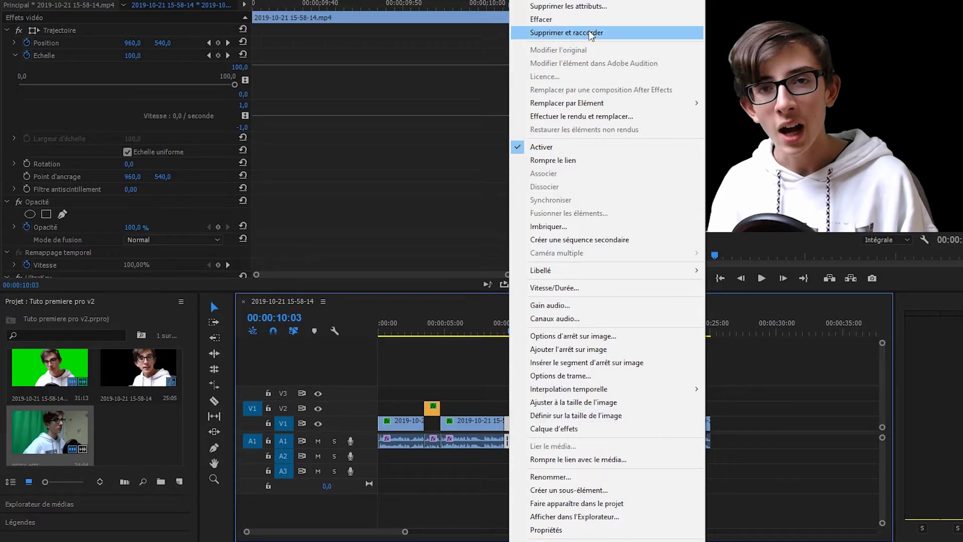
click(577, 33)
- Review from 00:00:07:59 to find the next hesitation and cut the V1 clip at 00:00:12:36 and again just after it
click(484, 332)
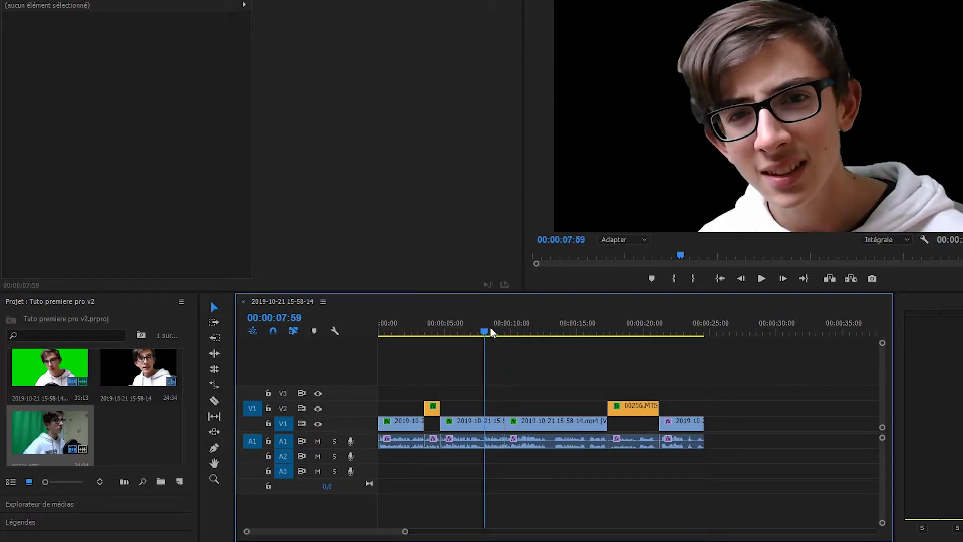
click(773, 279)
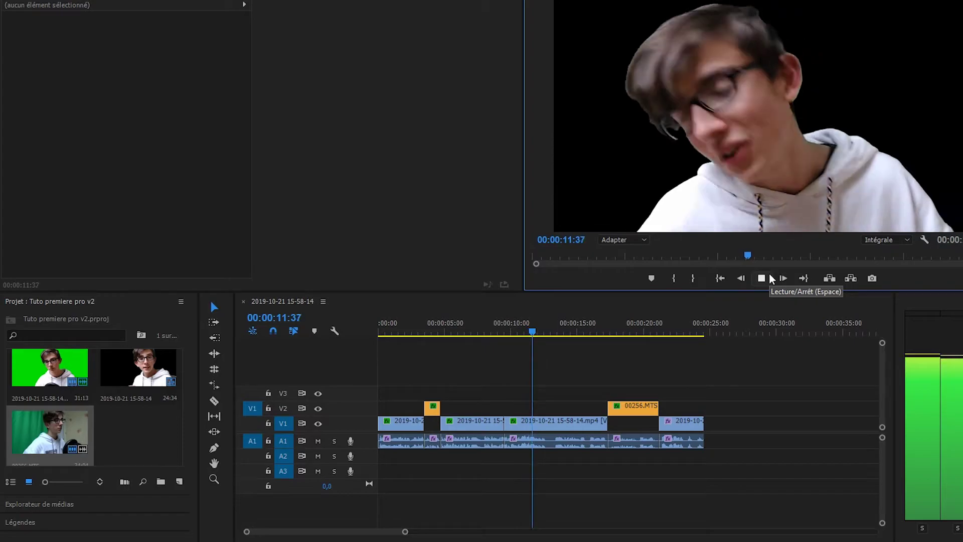
click(772, 279)
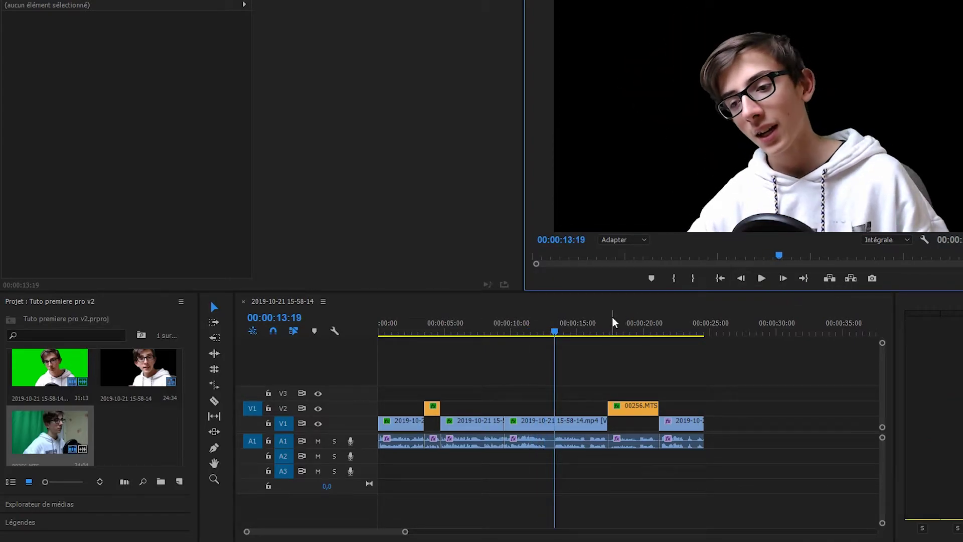
drag(556, 331, 545, 332)
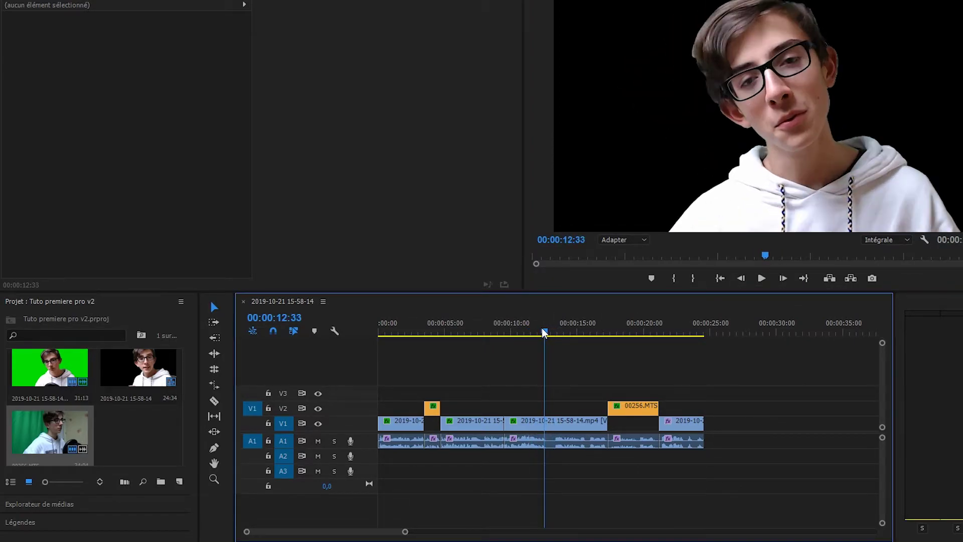
key(c)
click(546, 422)
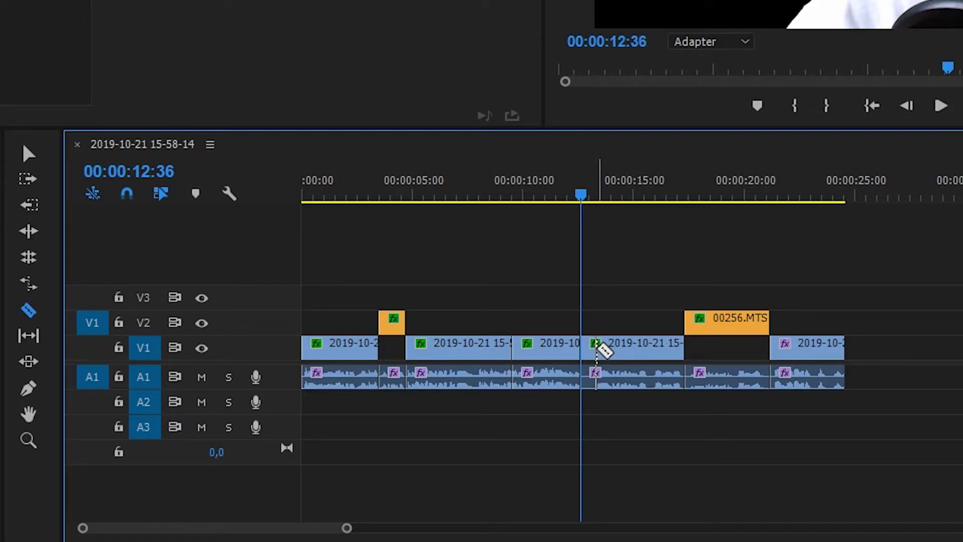
click(597, 350)
- Ripple-delete the short V1 piece that starts at 00:00:12:36
click(29, 154)
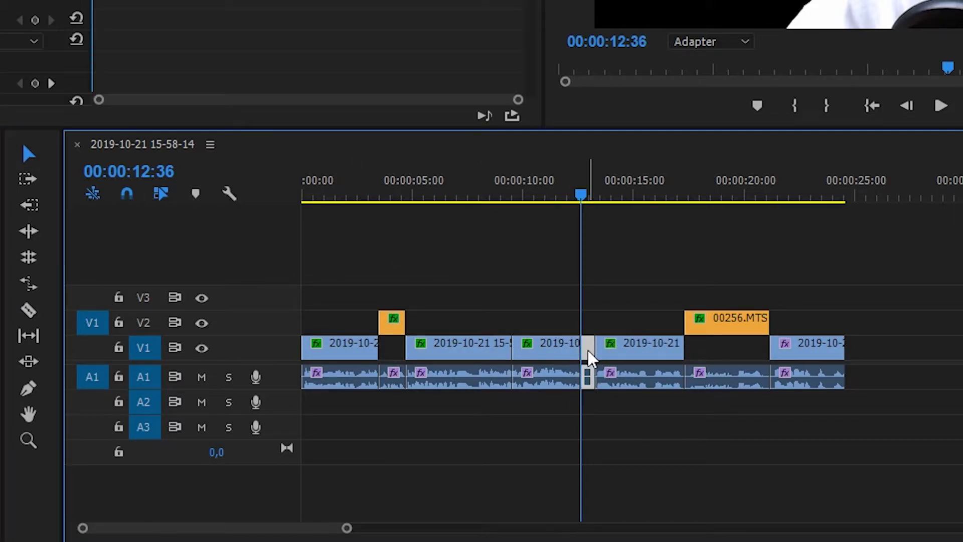
right_click(587, 349)
click(627, 29)
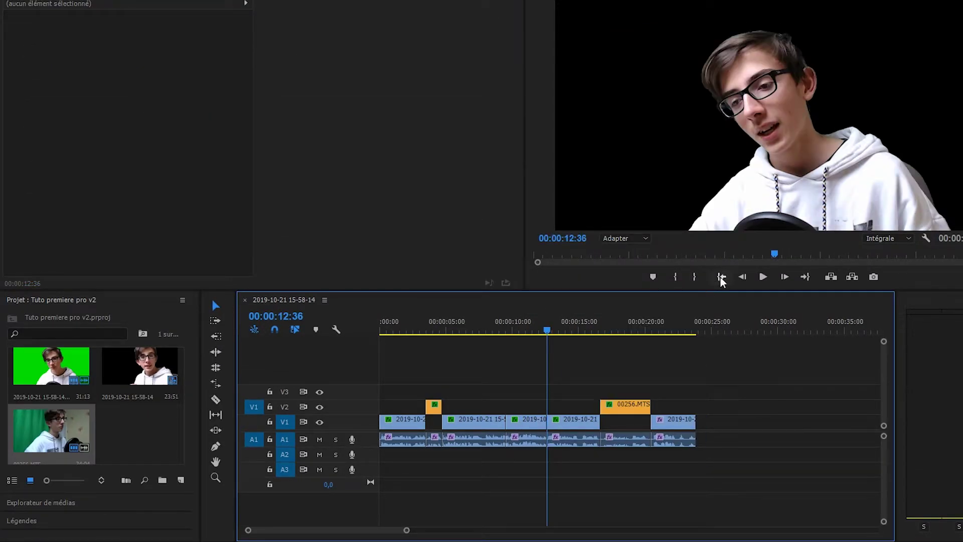
- Play on to the next pause, cut it out of the V1 clip from 00:00:14:53 and close the gap with a ripple delete
click(764, 277)
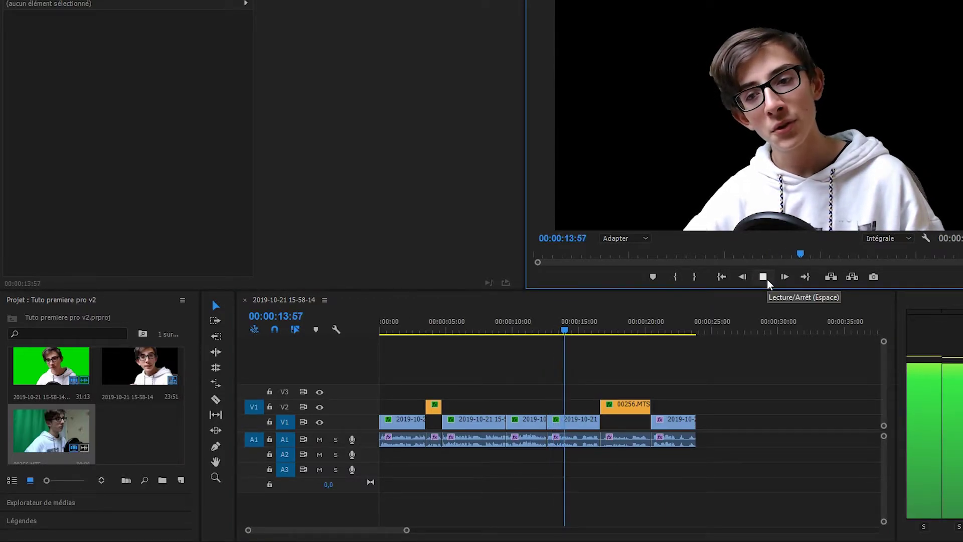
click(764, 277)
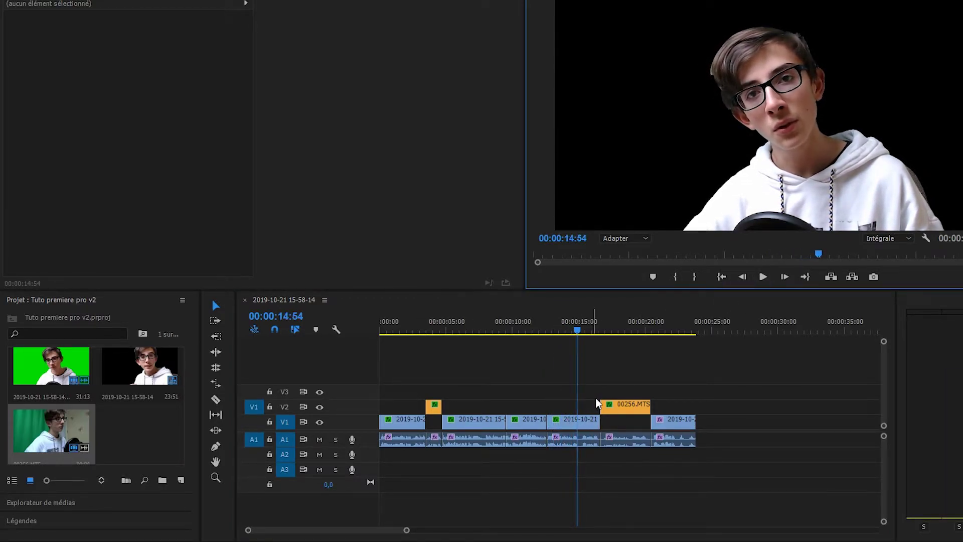
click(215, 399)
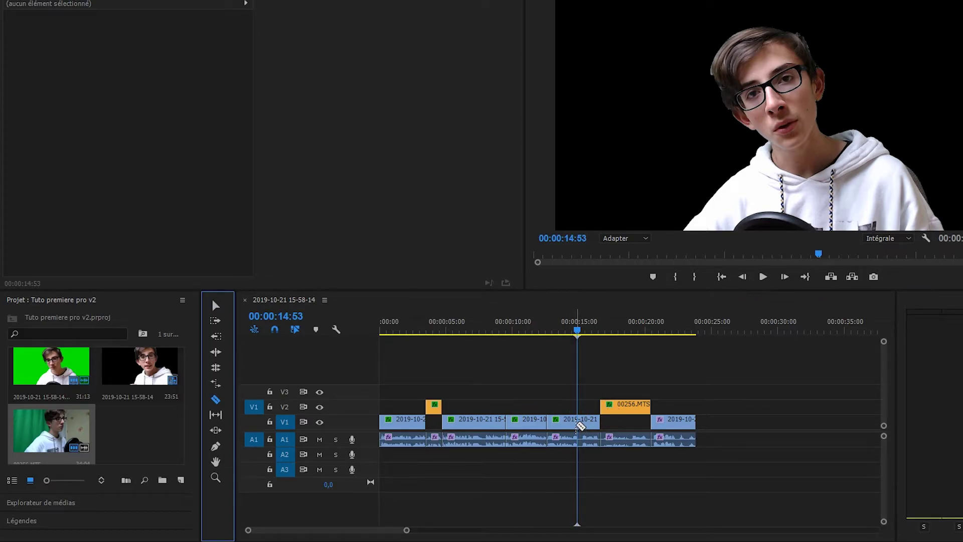
click(582, 423)
key(v)
right_click(581, 425)
click(564, 346)
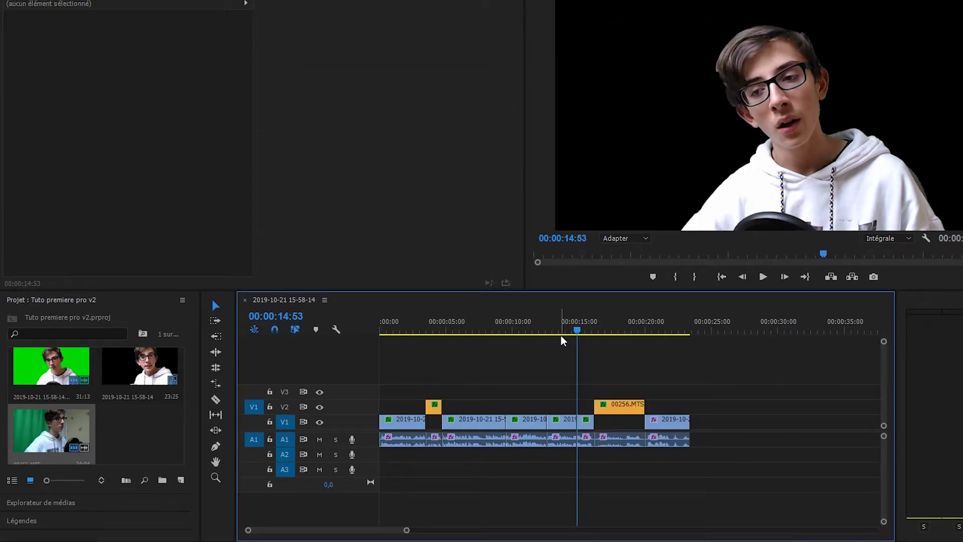
- Play the sequence from just before the last cut to check the edits, then return to 00:00:00:00
click(559, 331)
click(762, 279)
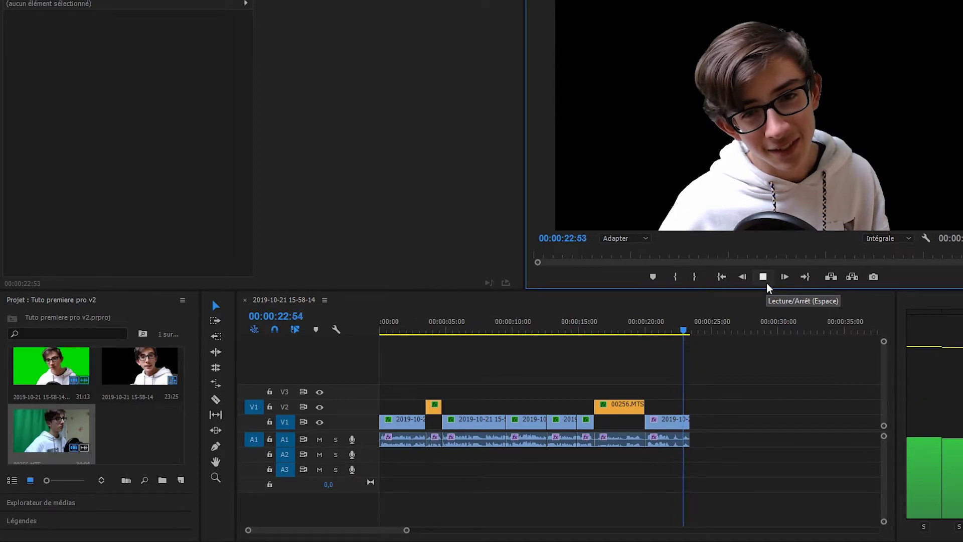
click(381, 326)
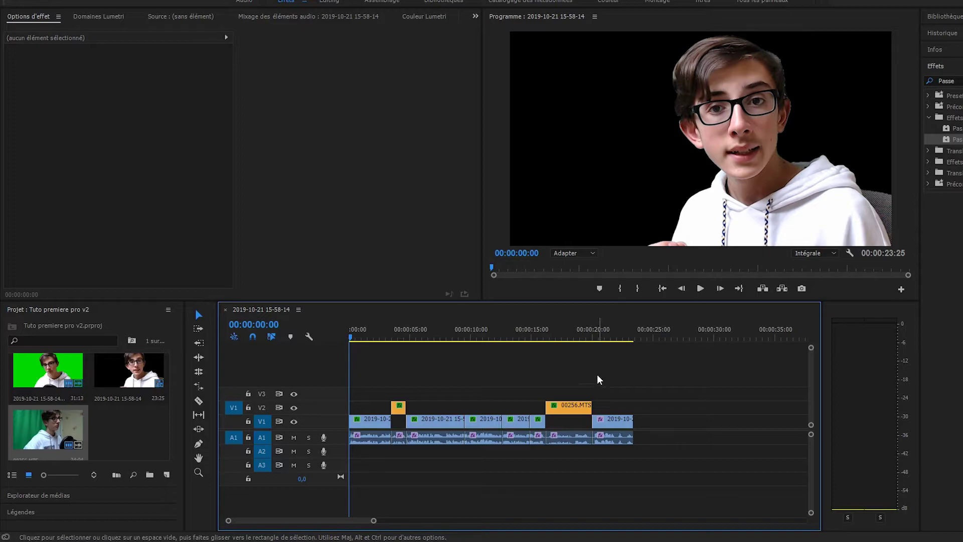
- Find the cue for the logo at 00:00:15:41 and place Adobe_Premiere_Pro_CC_icon.svg.png there on V3
click(527, 340)
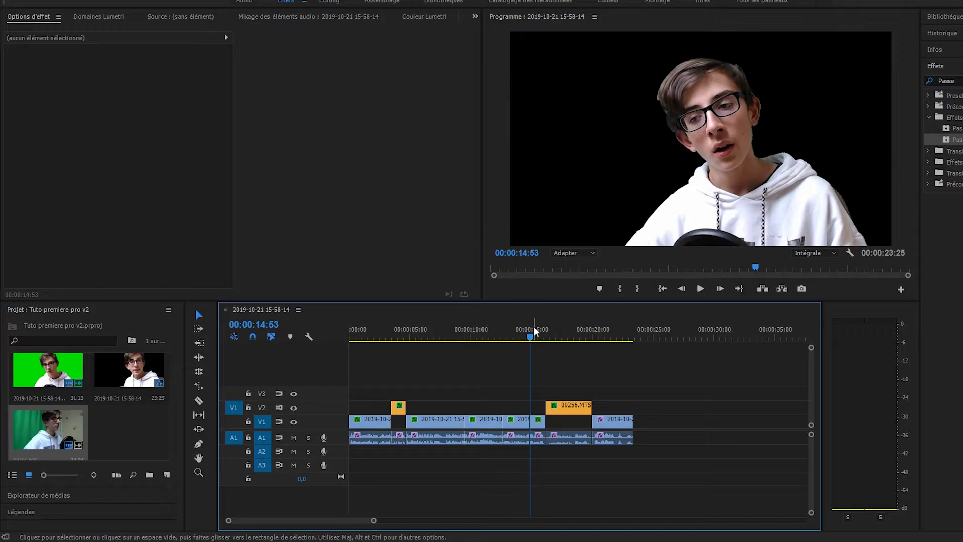
click(701, 288)
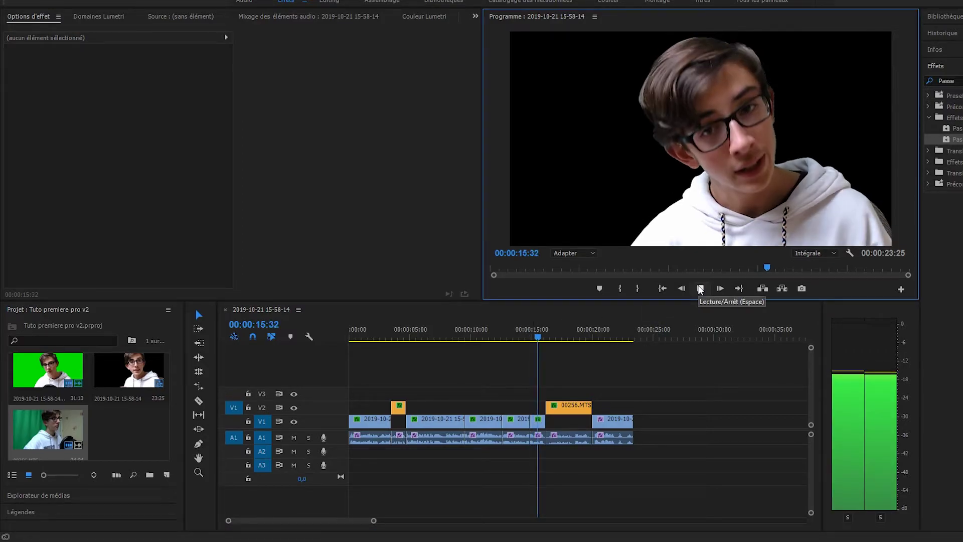
click(700, 289)
drag(542, 340, 538, 338)
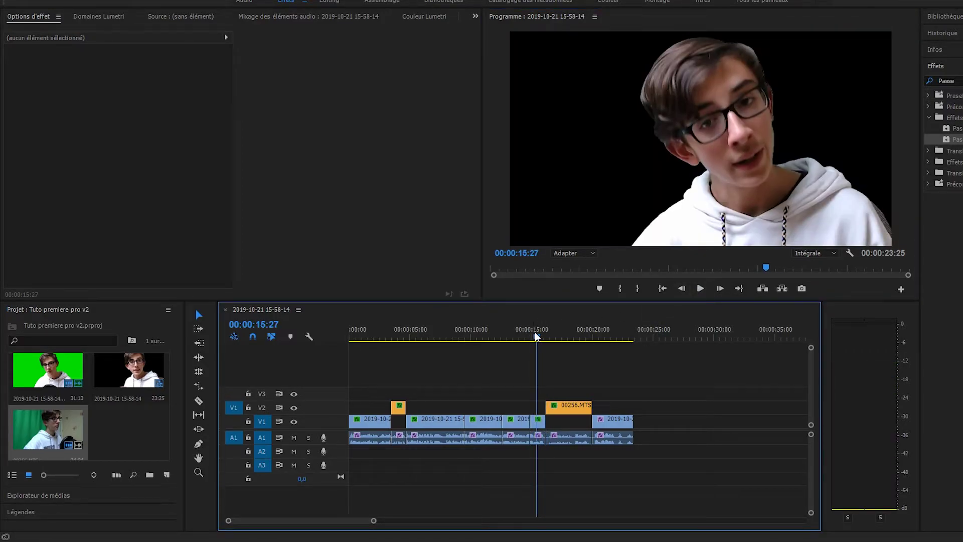
key(Right)
key(Right)
key(Right)
key(Right)
key(Right)
key(Right)
key(Right)
key(Right)
key(Right)
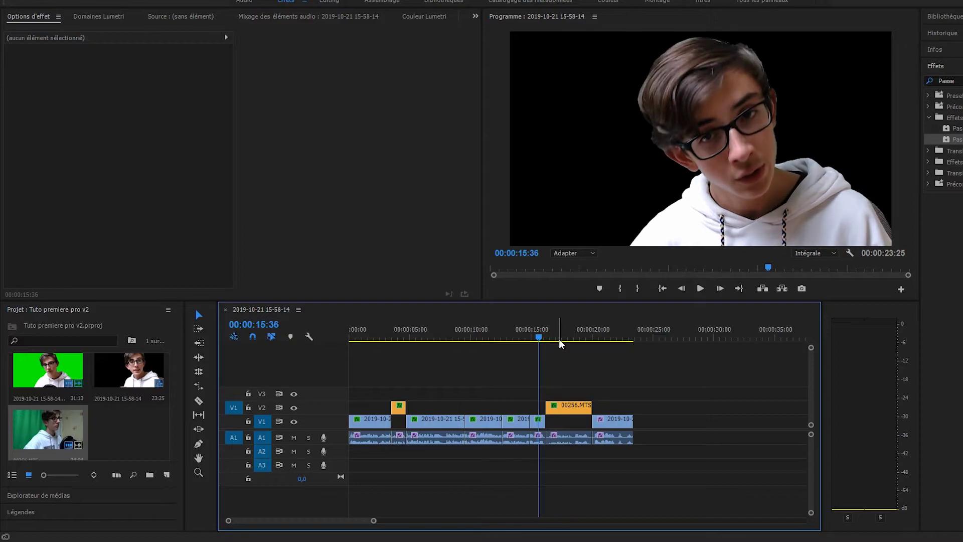
key(Right)
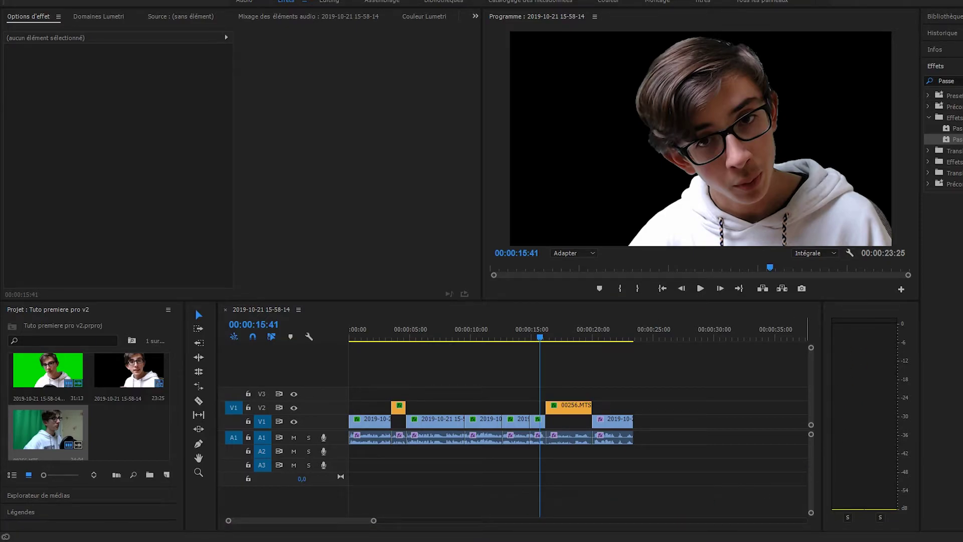
drag(957, 317, 586, 392)
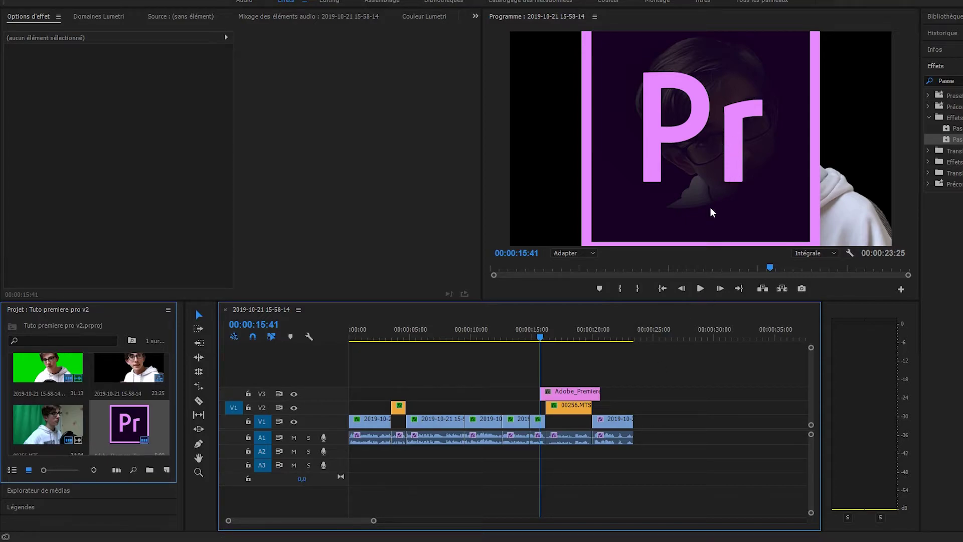
- Shorten the V3 icon image to the end of the V1 clip beneath it and set its Scale to 52 and horizontal Position to 415
click(579, 390)
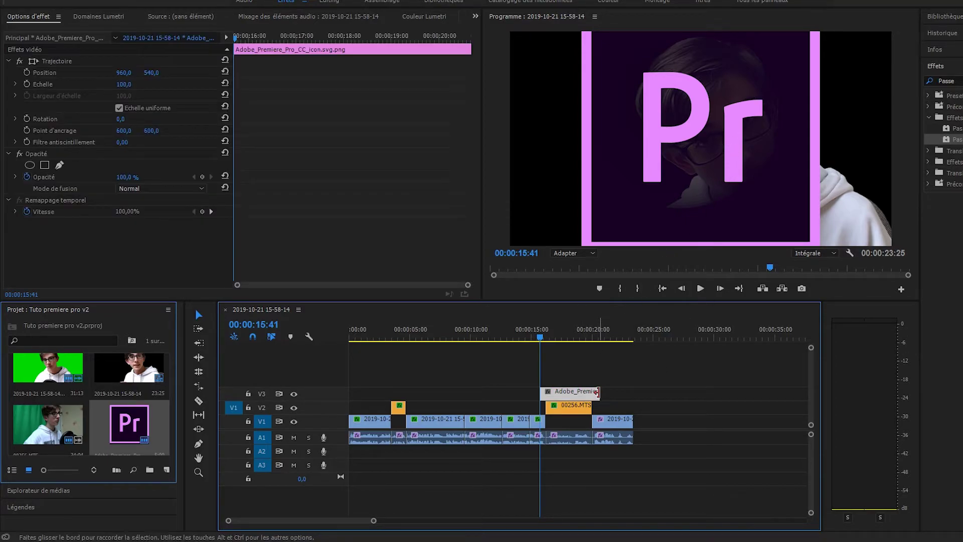
drag(599, 391, 544, 392)
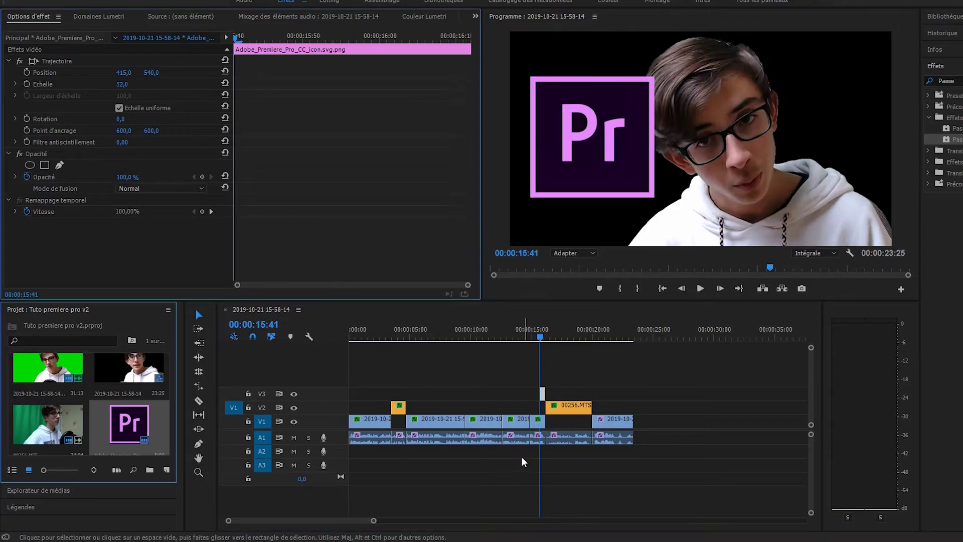
- Save the project and place the sound-effects audio file on A2, starting at 00:00:07:59
mouse_move(229, 539)
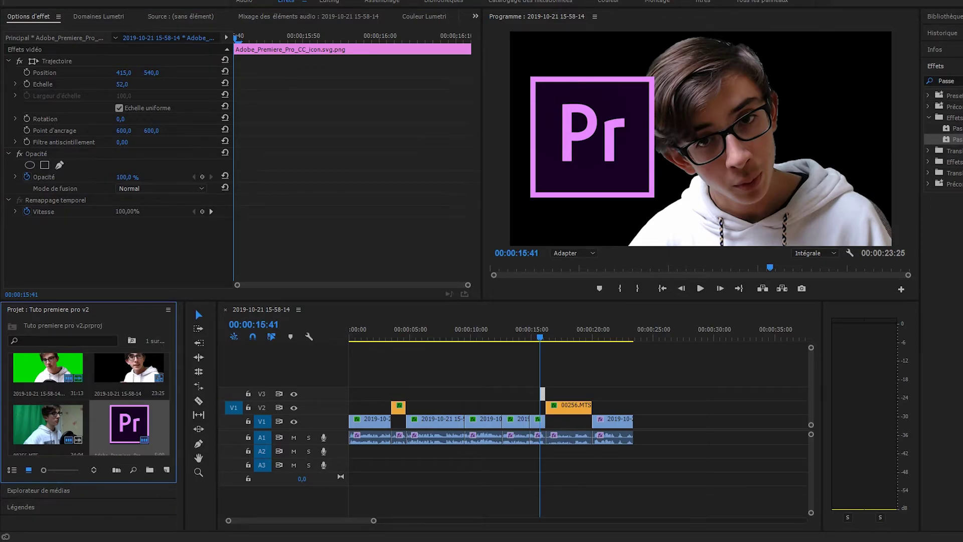
key(ctrl+s)
drag(417, 351, 447, 453)
click(447, 337)
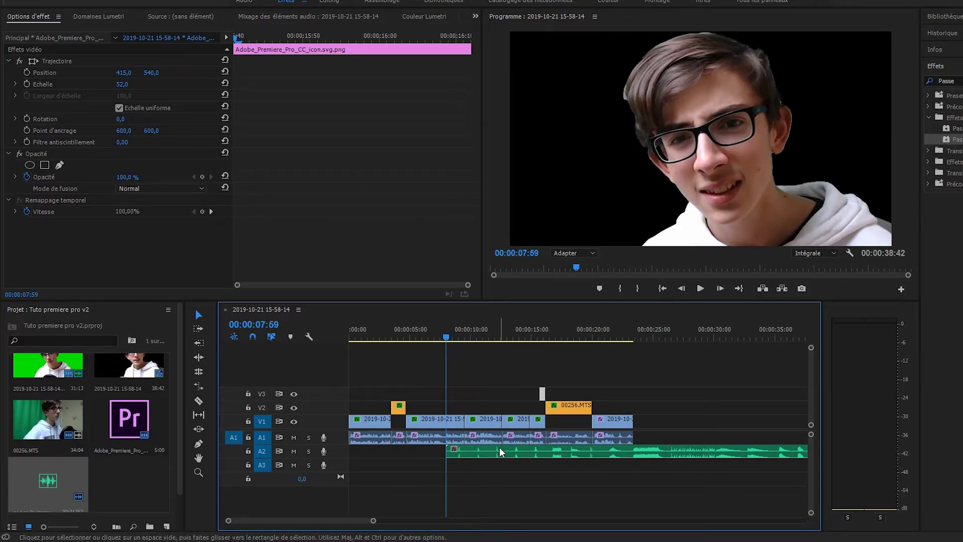
- Isolate the short sound effect at 00:00:12:07 on A2, remove the rest, and align its start with the V3 icon image at 00:00:15:41
click(496, 337)
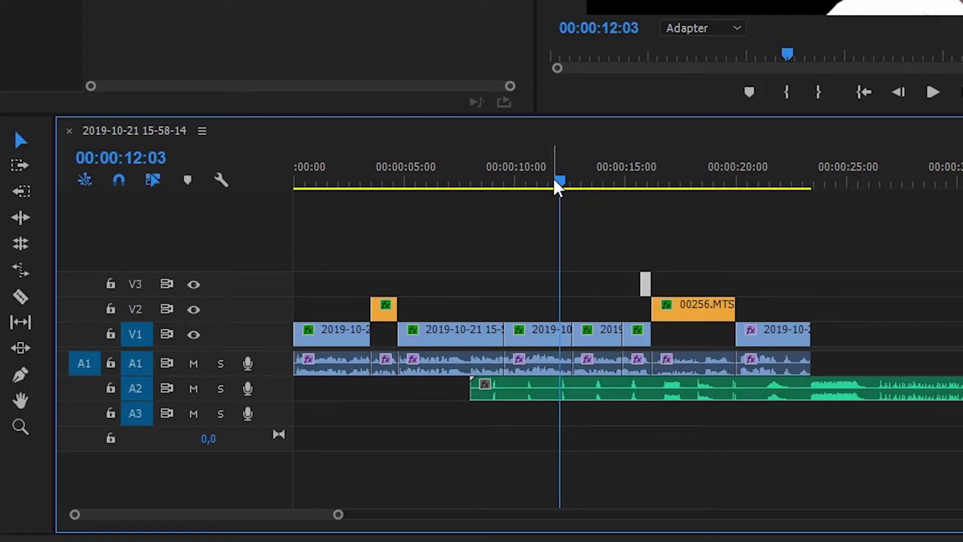
key(Right)
key(Right)
key(Right)
key(Right)
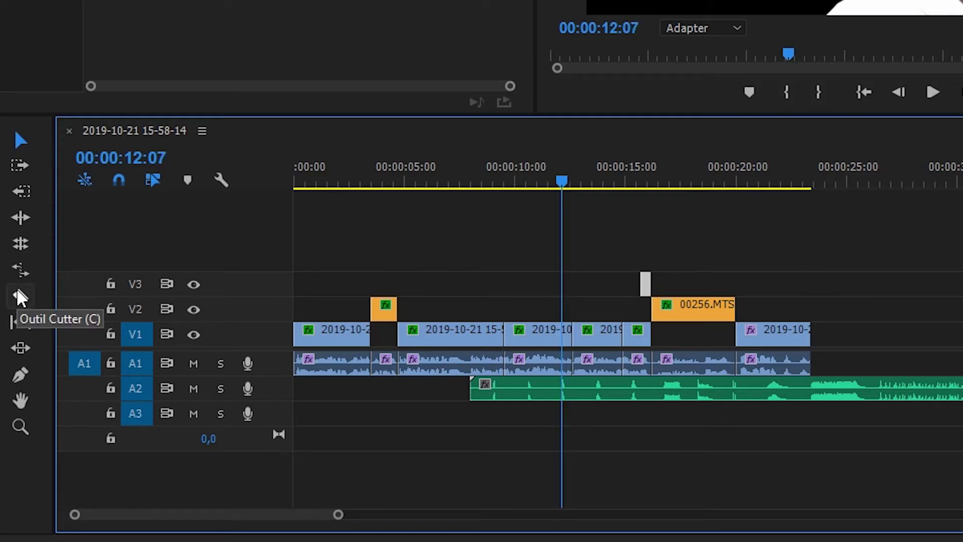
click(20, 296)
key(v)
drag(567, 389, 652, 402)
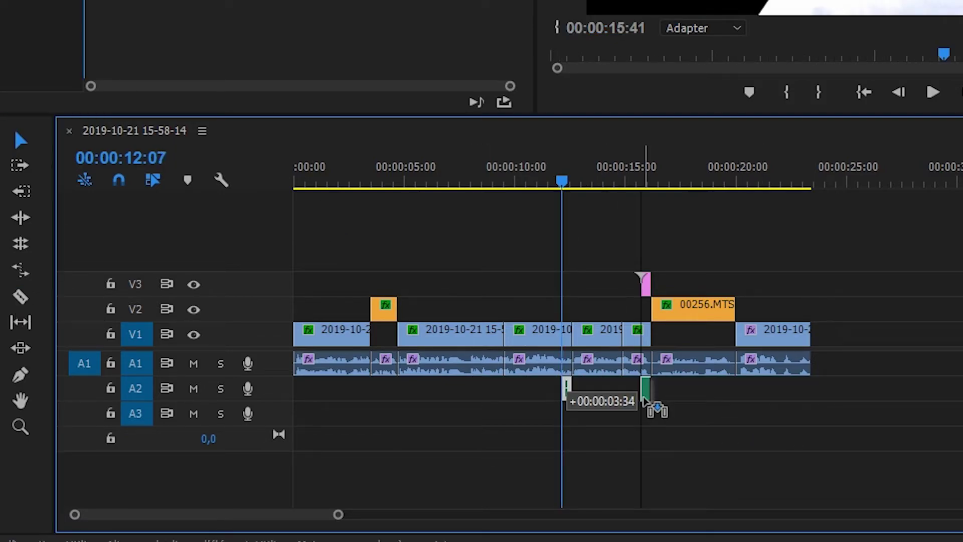
- Play the sequence from just before the icon image to check the timing of the sound effect
drag(642, 182, 623, 182)
click(932, 92)
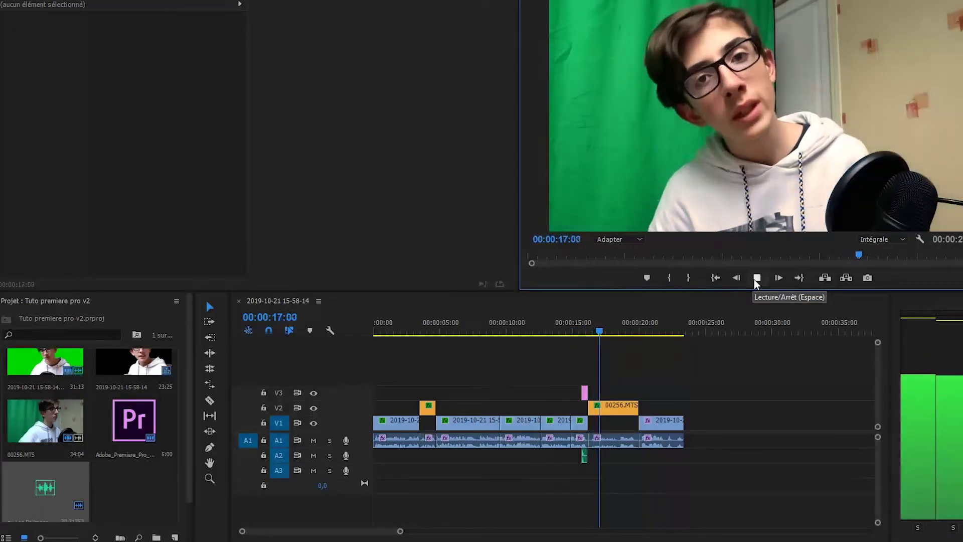
click(758, 278)
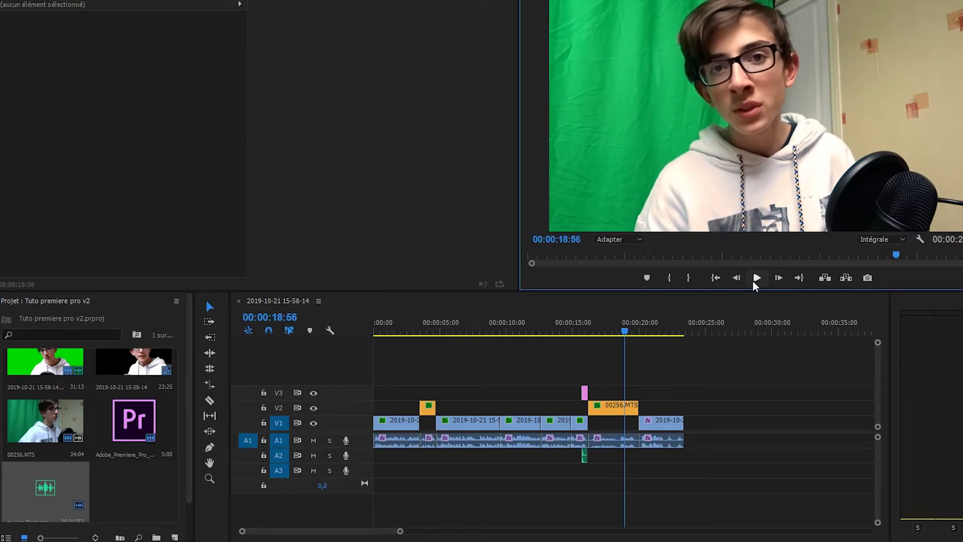
- Move the V3 icon image and its A2 sound effect earlier so that both start at 00:00:15:26
click(573, 332)
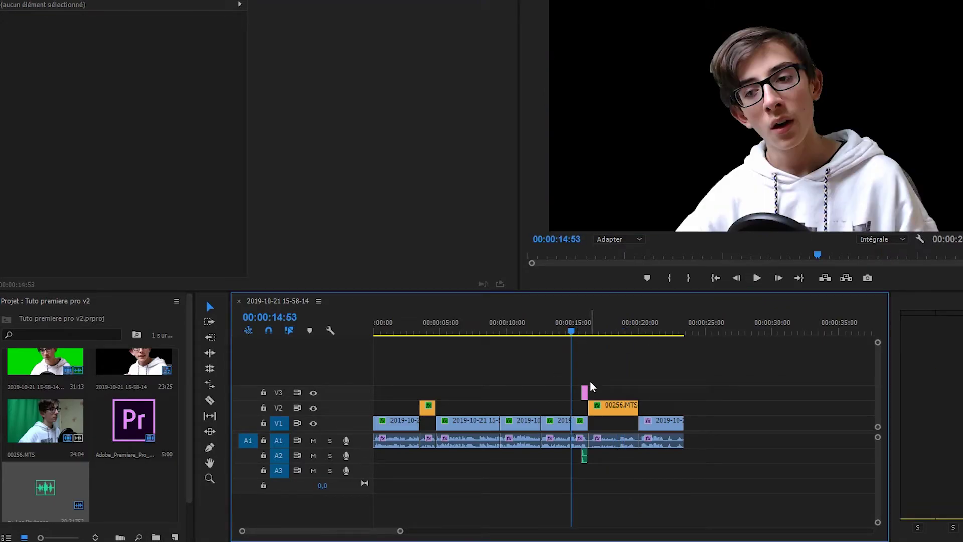
drag(588, 331, 581, 331)
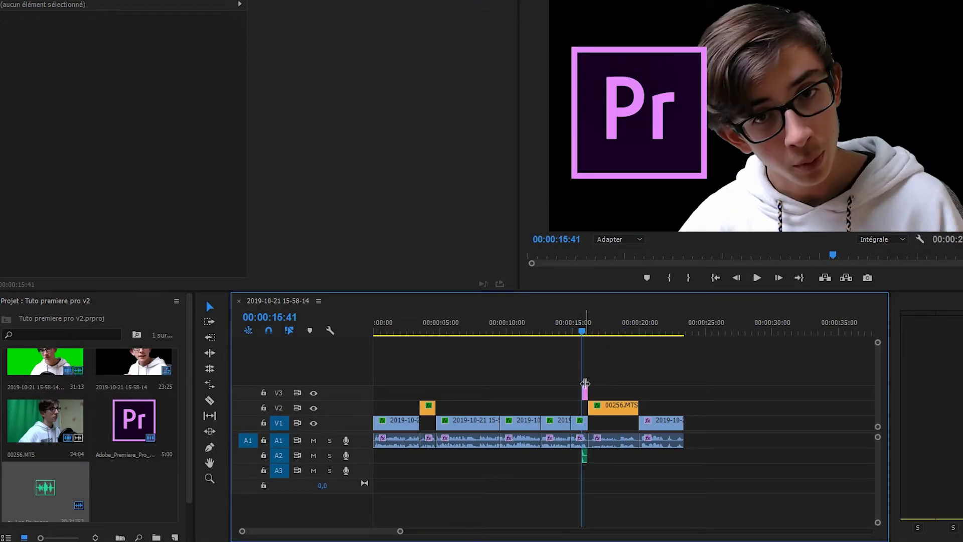
key(Left)
key(Left)
key(Left)
key(Left)
key(Left)
key(Left)
key(Left)
key(Left)
key(Left)
key(Left)
key(Left)
key(Left)
key(Left)
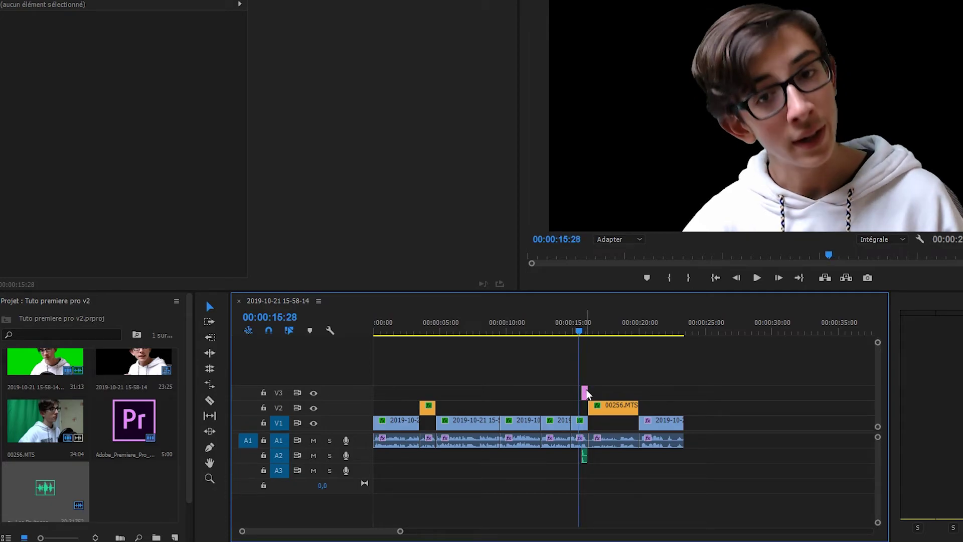
drag(587, 394, 583, 393)
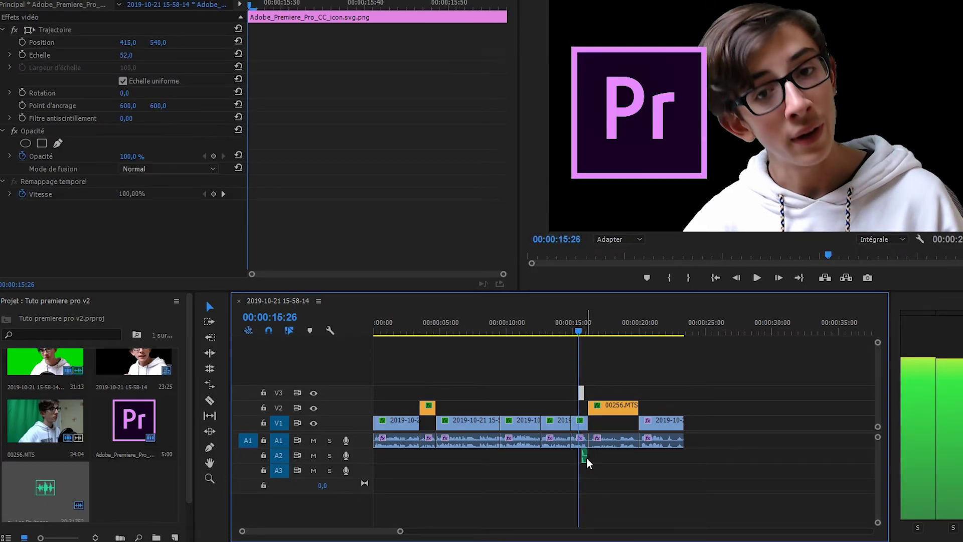
drag(588, 463, 585, 458)
- Play the sequence from 00:00:14:53 to check the icon and sound effect timing, and save the project
click(571, 329)
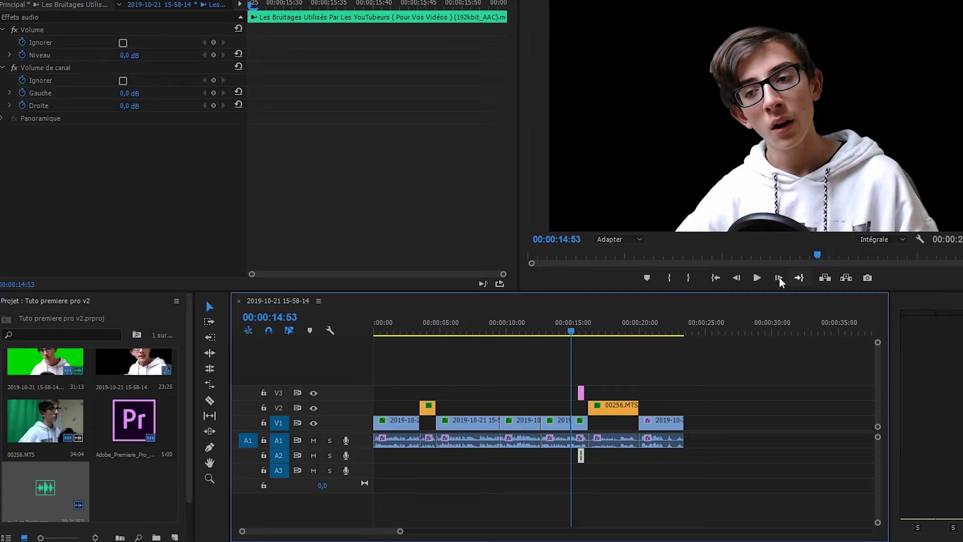
click(757, 278)
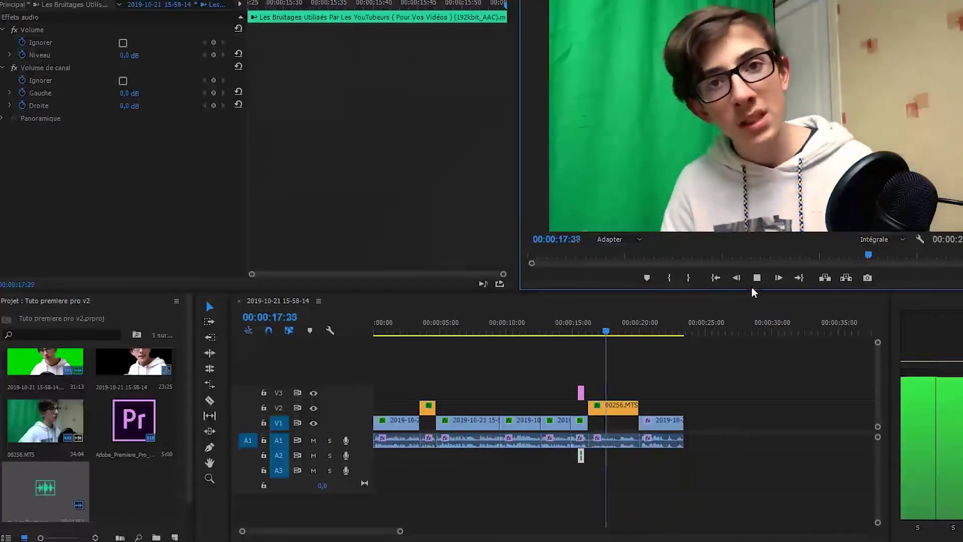
click(757, 279)
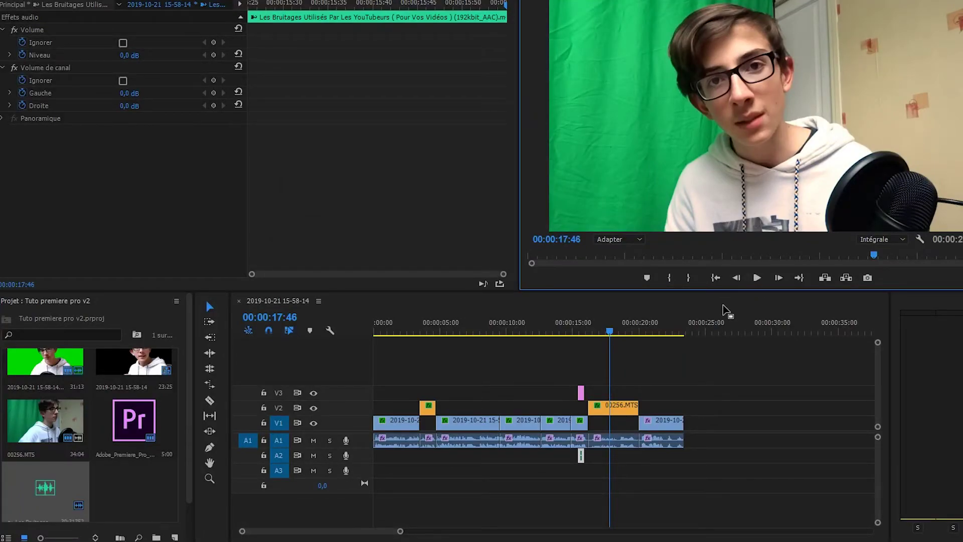
key(ctrl+s)
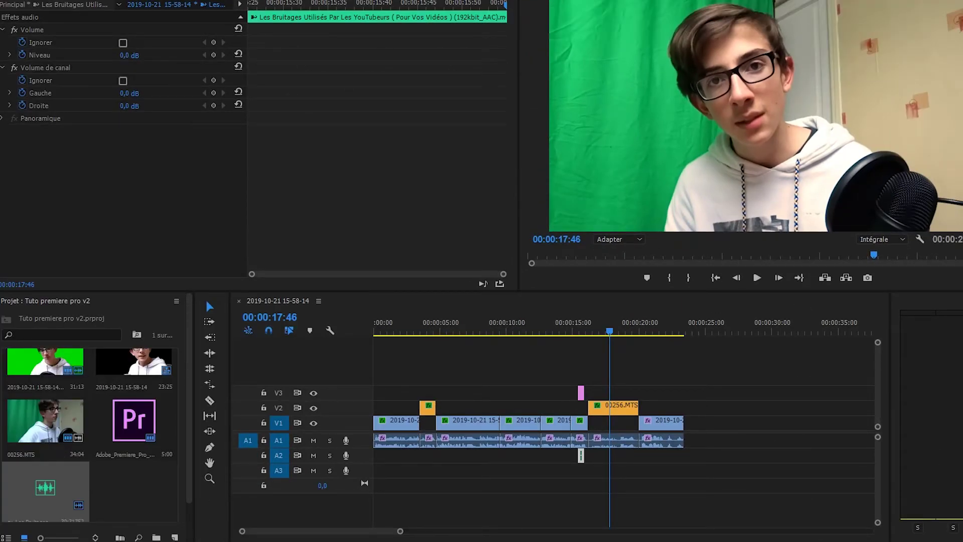
- Clear the clip selection and move the playhead to 00:00:01:11 near the start of the sequence
click(652, 355)
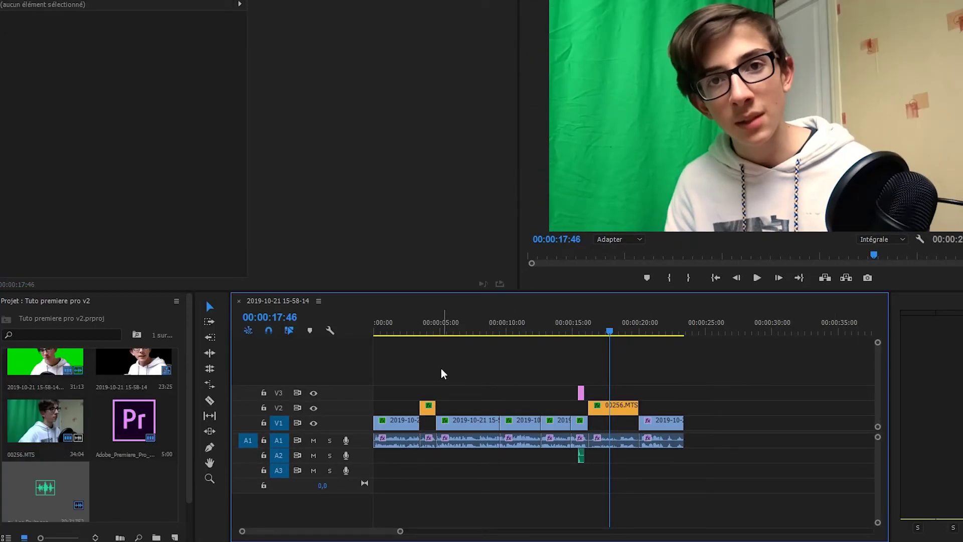
click(390, 334)
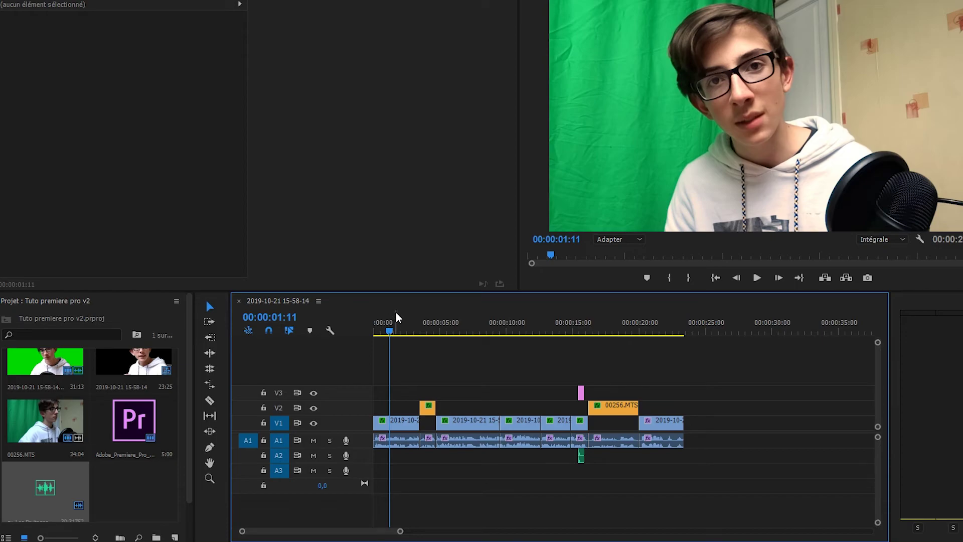